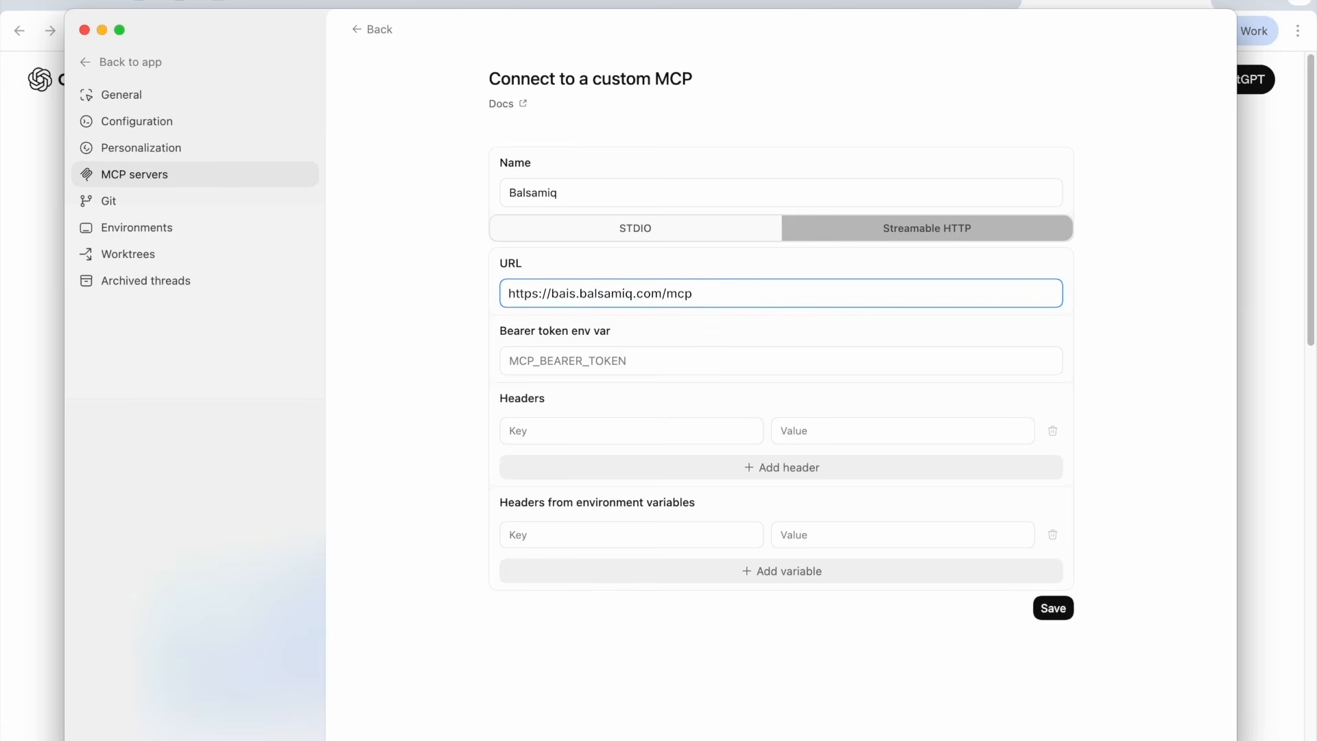
# Save the custom Balsamiq MCP server and open the MCP documentation to find the OAuth login command
pyautogui.click(1053, 607)
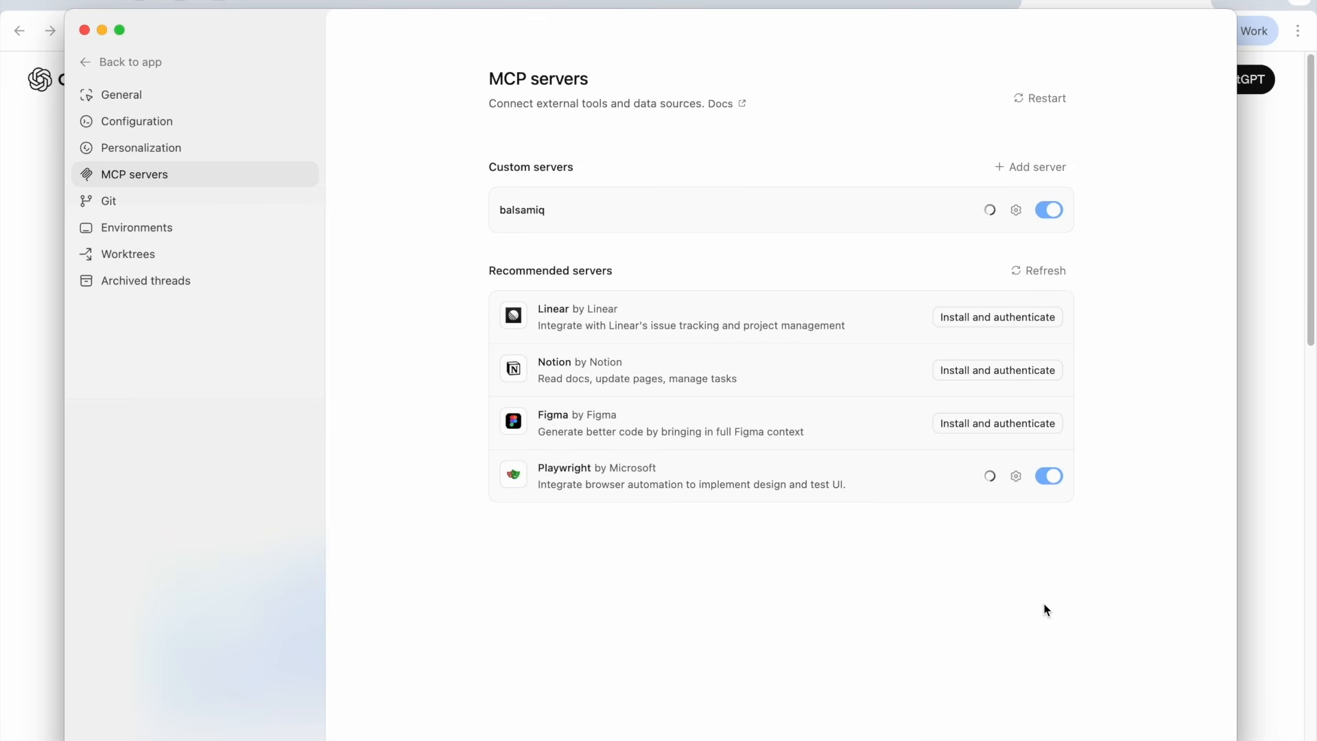
pyautogui.click(729, 105)
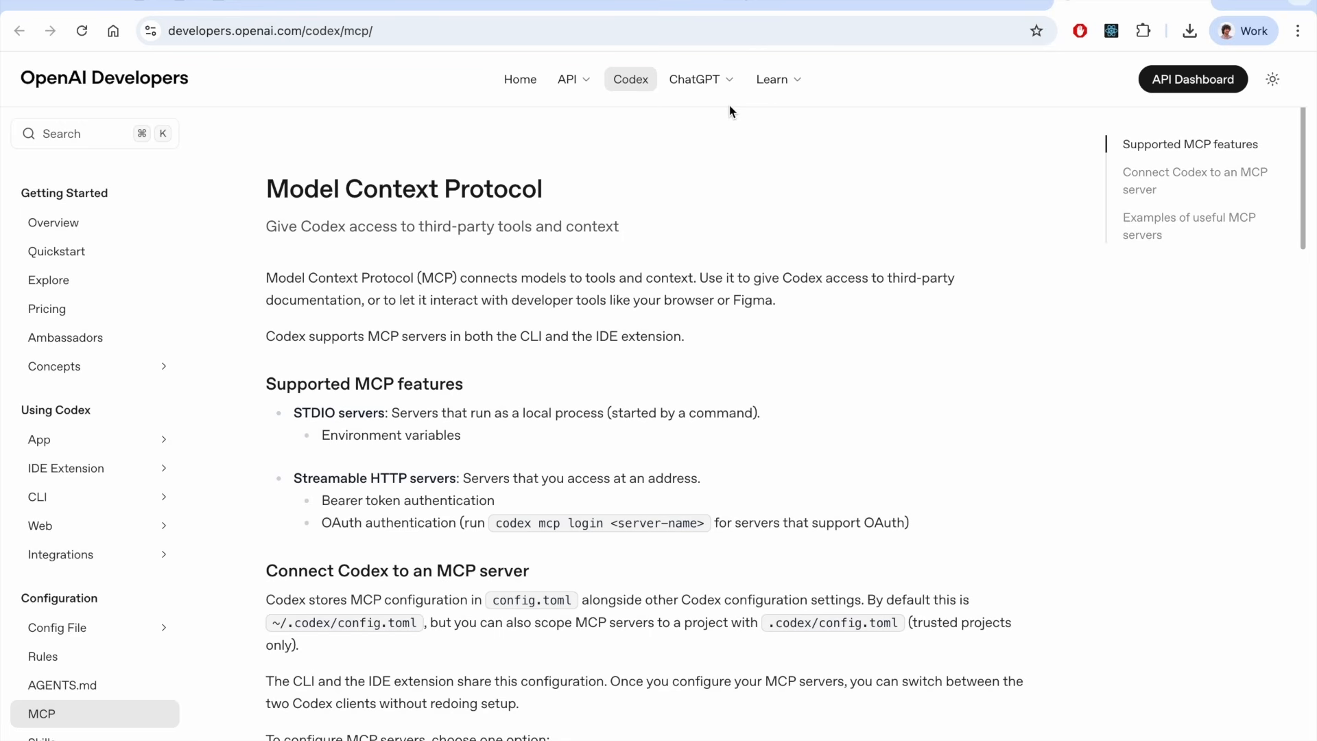
pyautogui.tripleClick(366, 519)
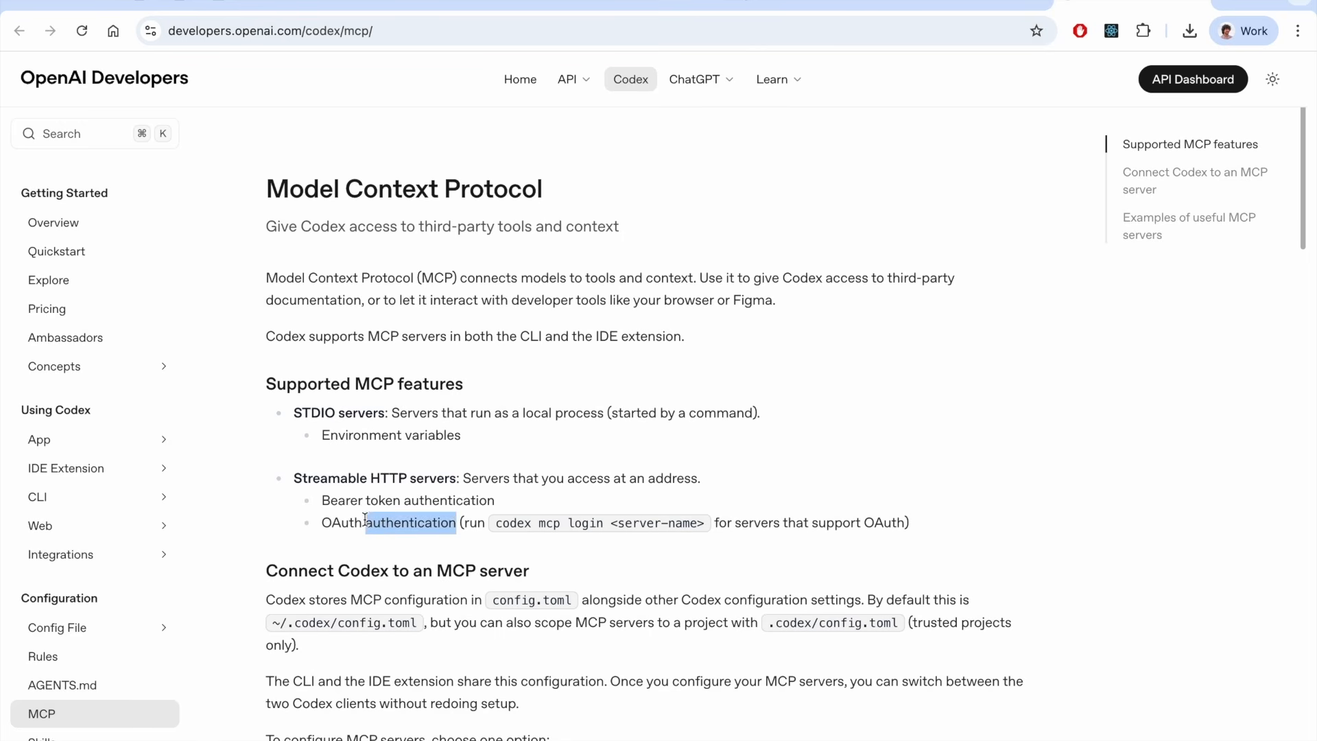
pyautogui.click(625, 550)
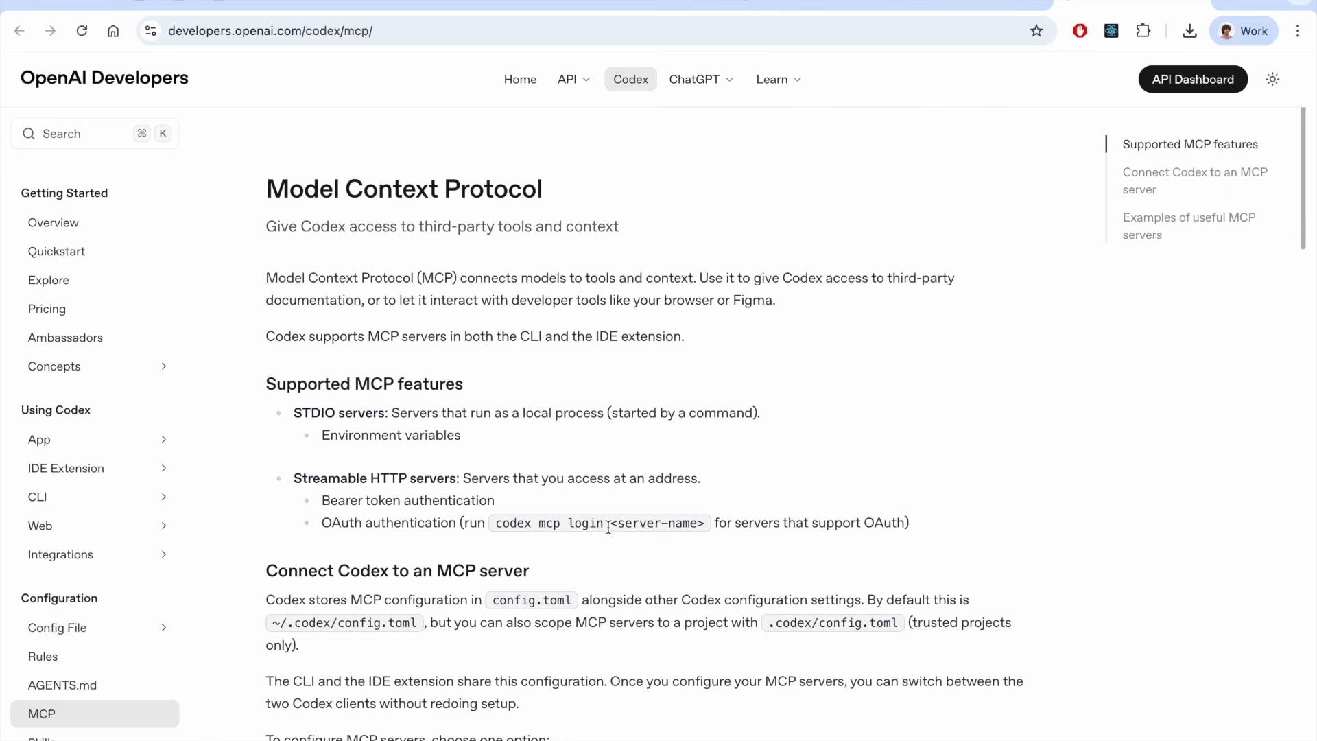
# Open Terminal and run codex mcp login balsamiq
pyautogui.press('super+space')
pyautogui.write('terminal')
pyautogui.press('Return')
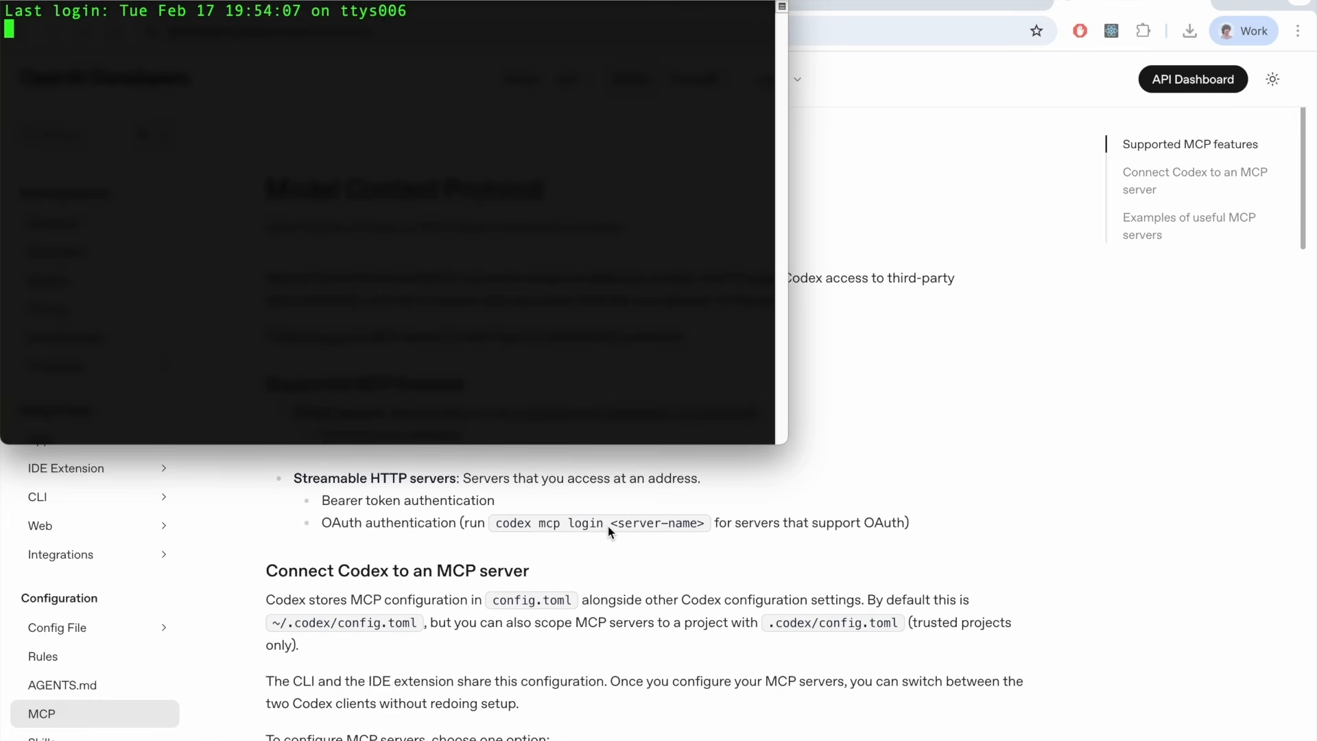
pyautogui.write('codex mcp login balsamiq')
pyautogui.press('Return')
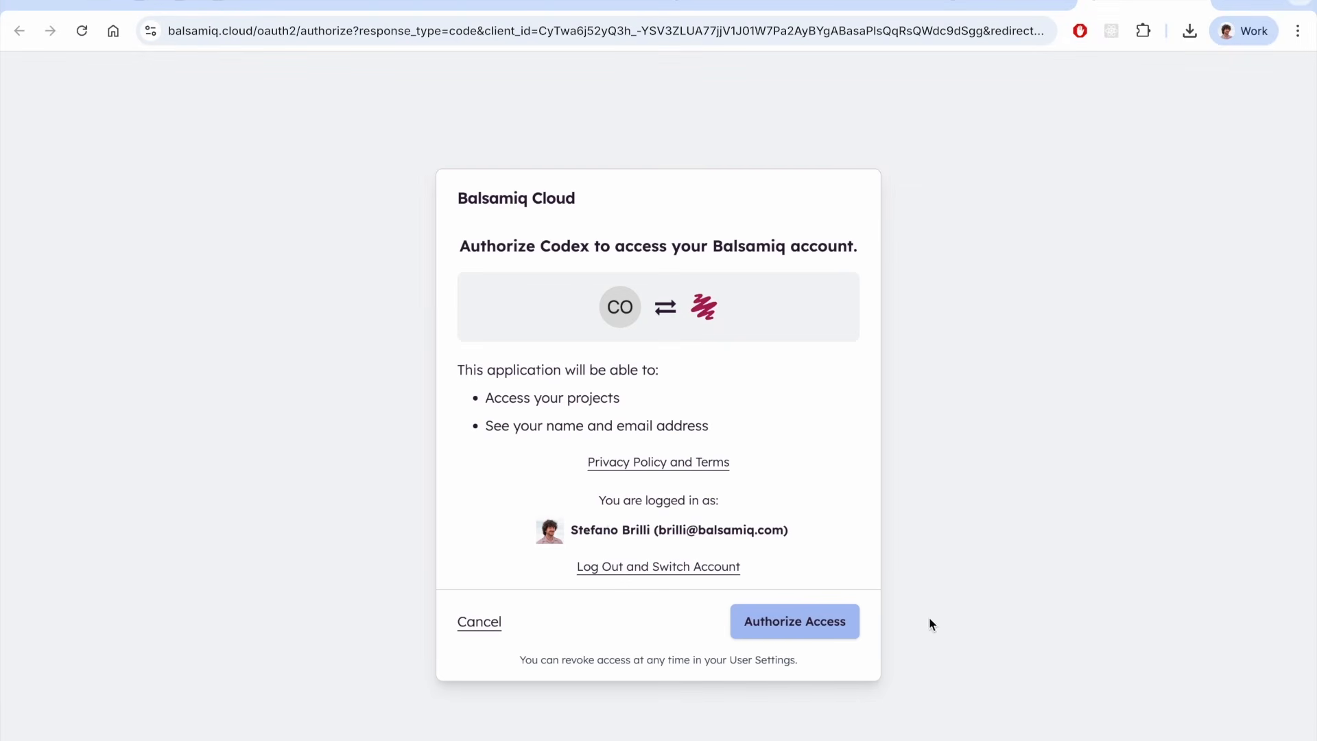
# Authorize Codex to access the Balsamiq account and close the confirmation tab
pyautogui.click(807, 629)
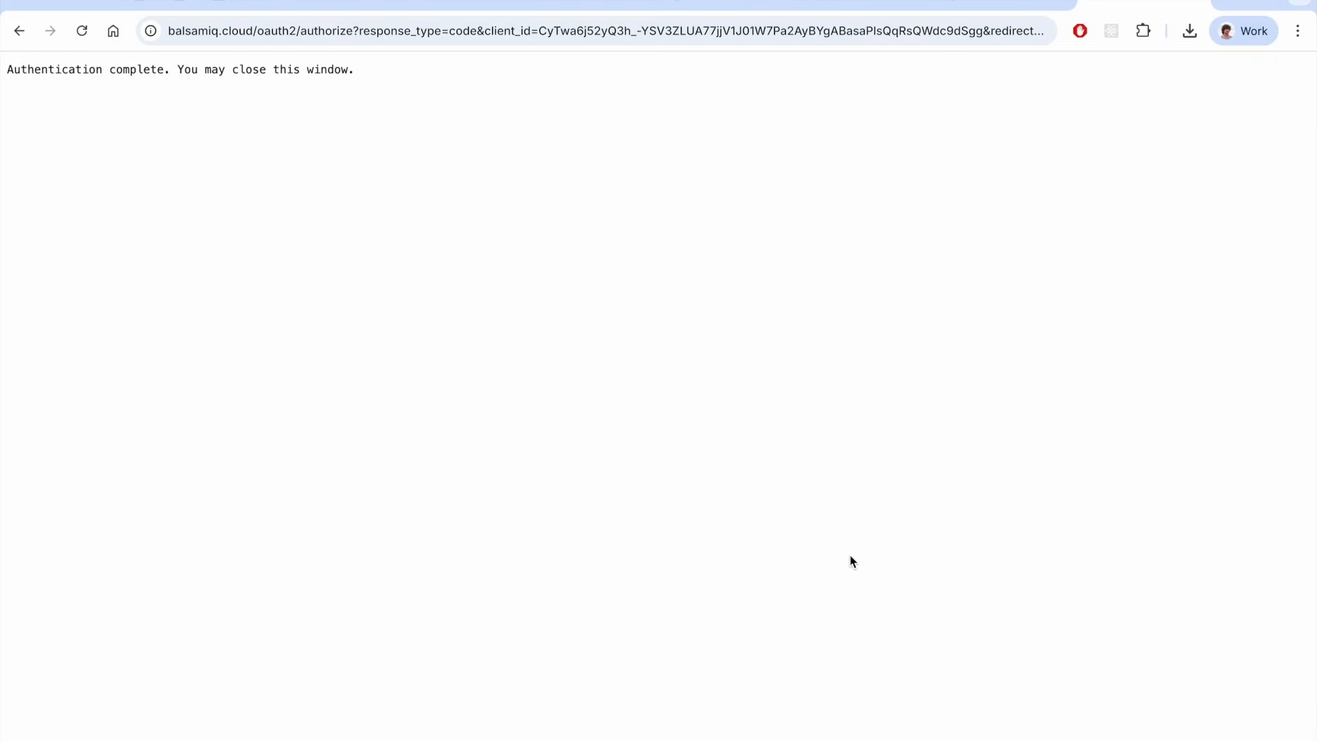
pyautogui.press('super+w')
# Return to the Codex app and add the workout-timer-app folder as a new project
pyautogui.press('super+Tab')
pyautogui.press('super+Tab')
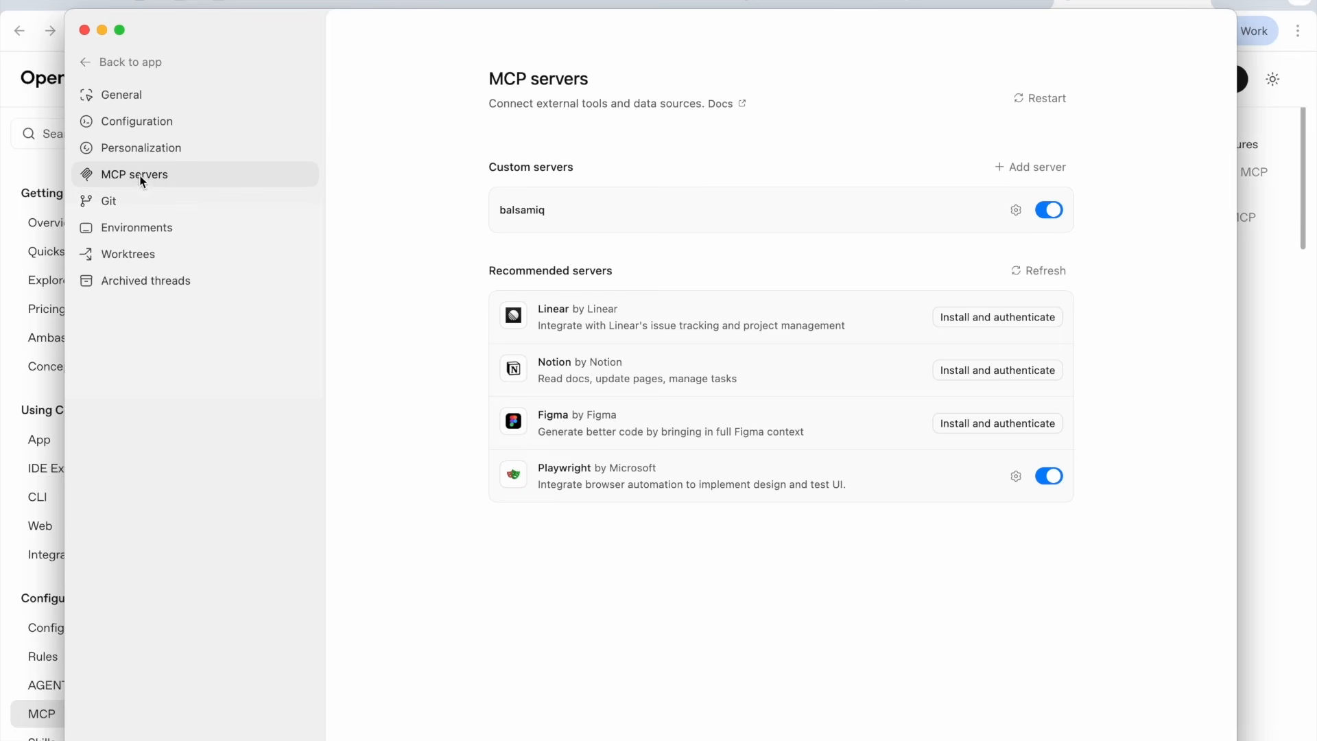
pyautogui.click(87, 63)
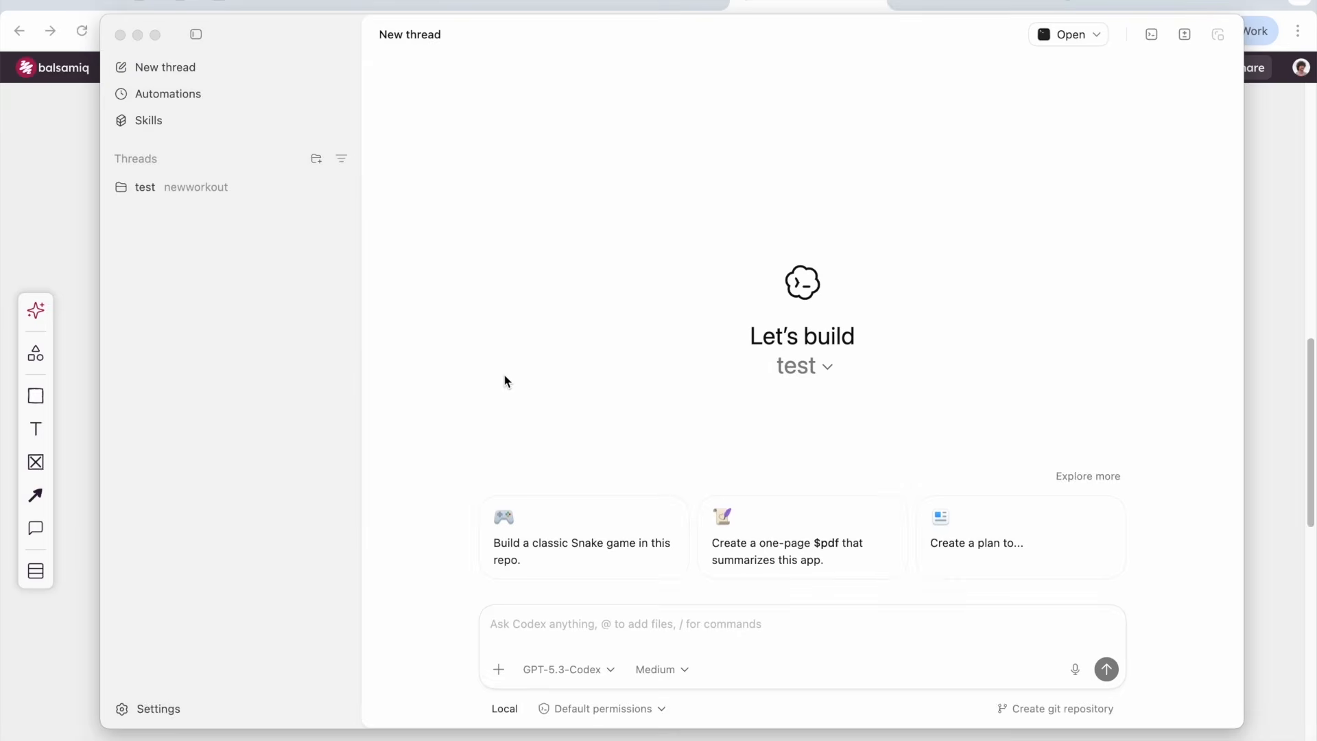
pyautogui.click(505, 376)
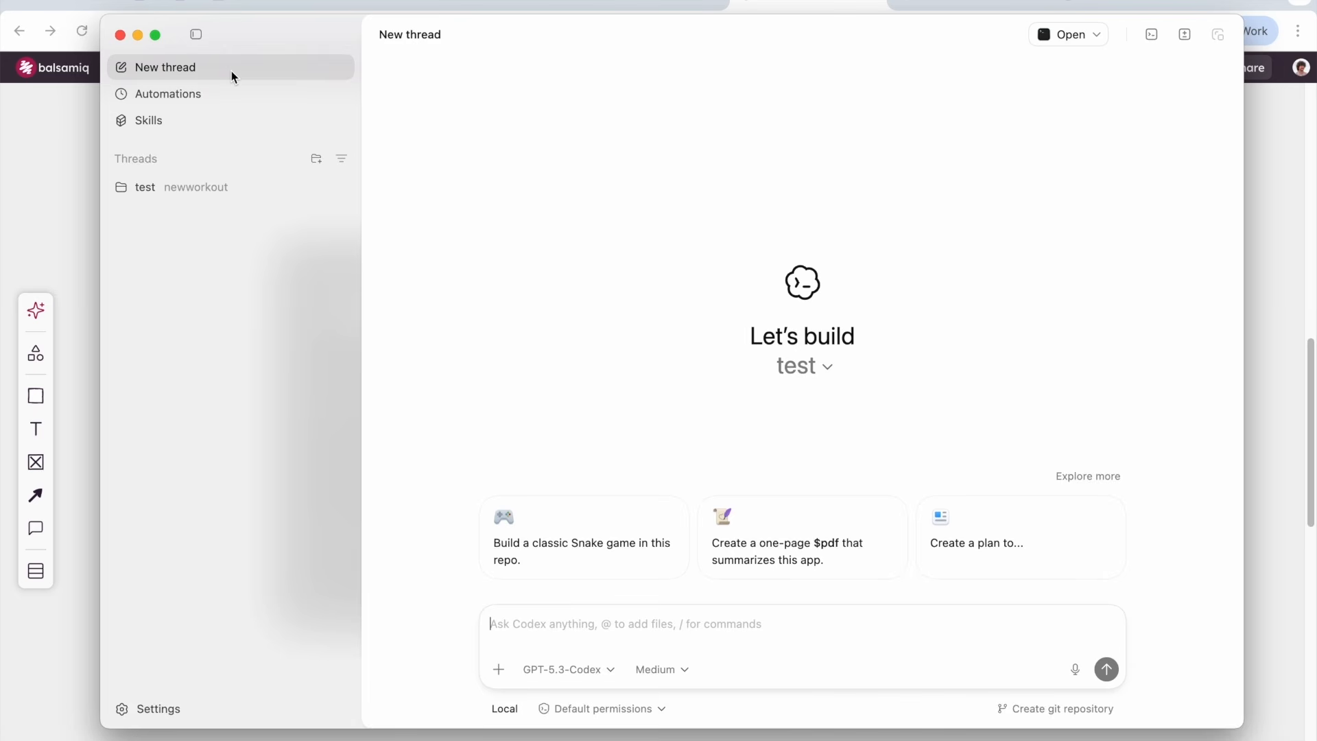
pyautogui.click(316, 159)
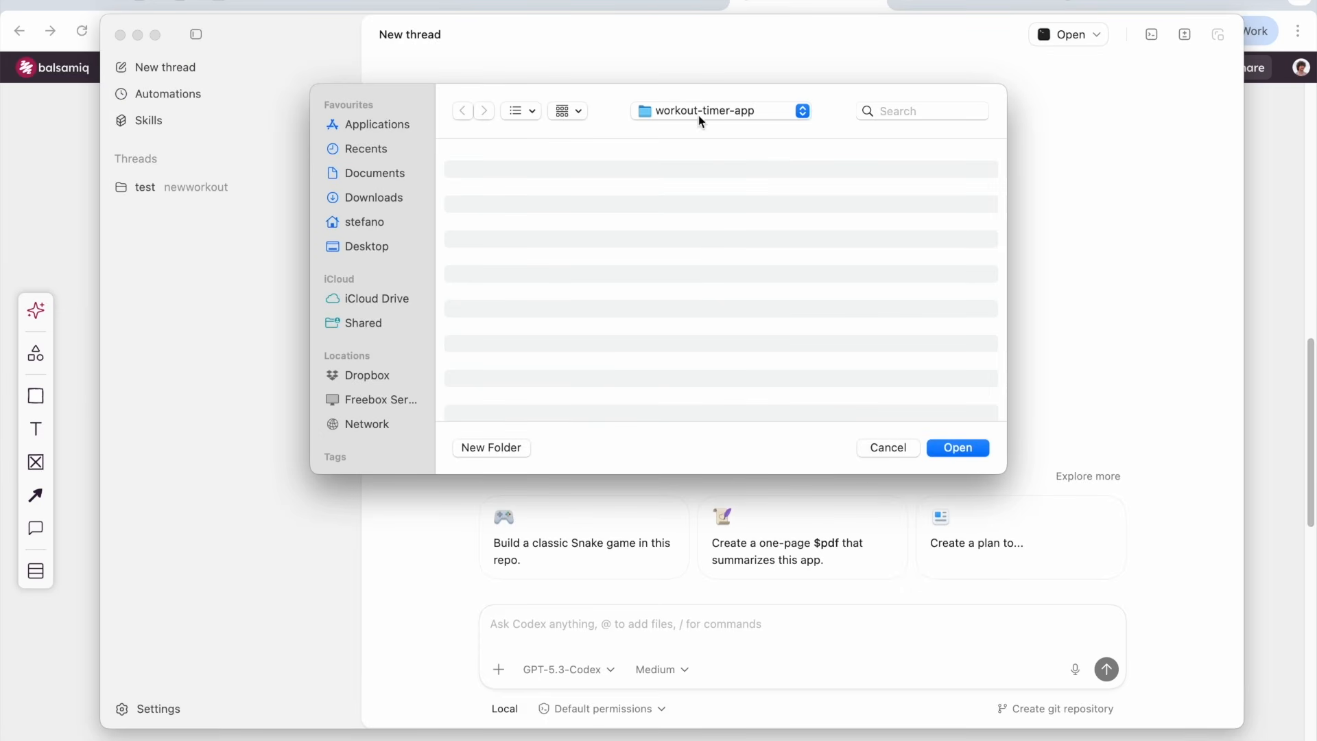
pyautogui.click(948, 446)
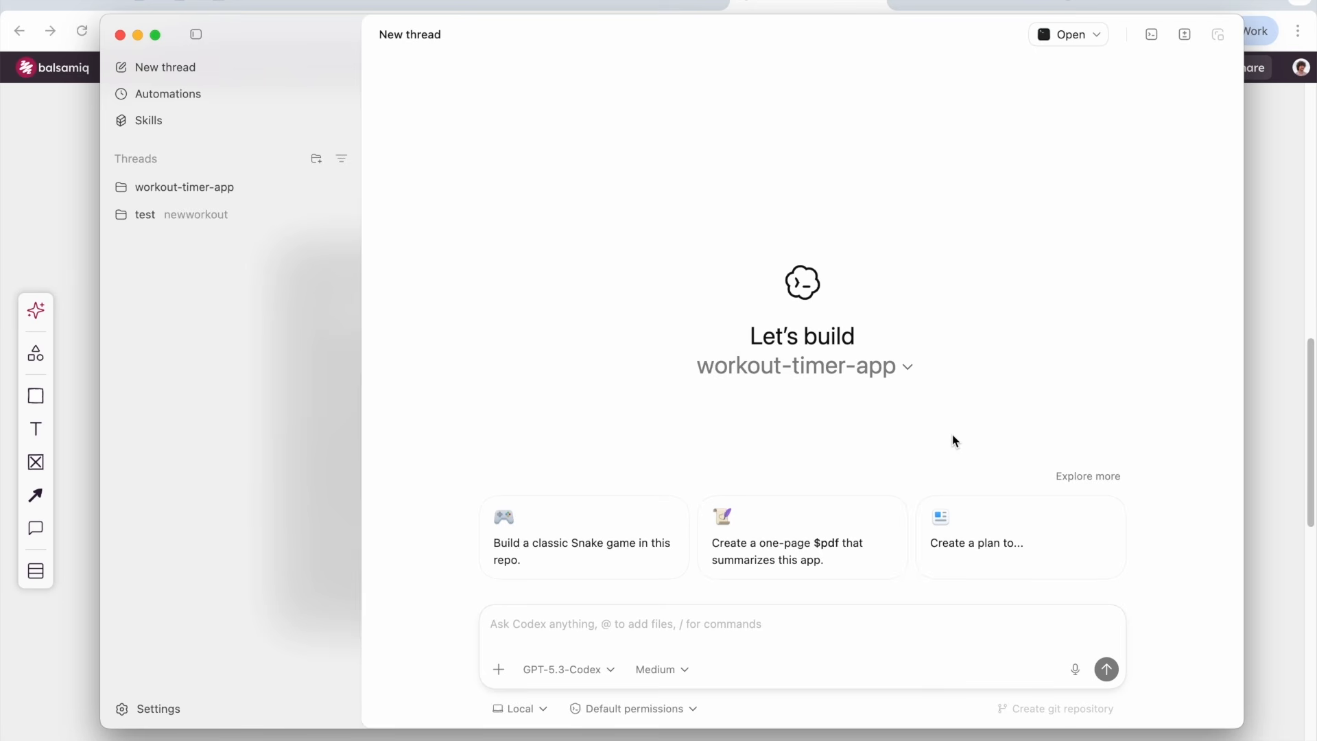
# Write a prompt with the pasted Balsamiq wireframe link asking Codex to create a prototype PWA using React and TailwindCSS
pyautogui.click(818, 618)
pyautogui.click(1275, 351)
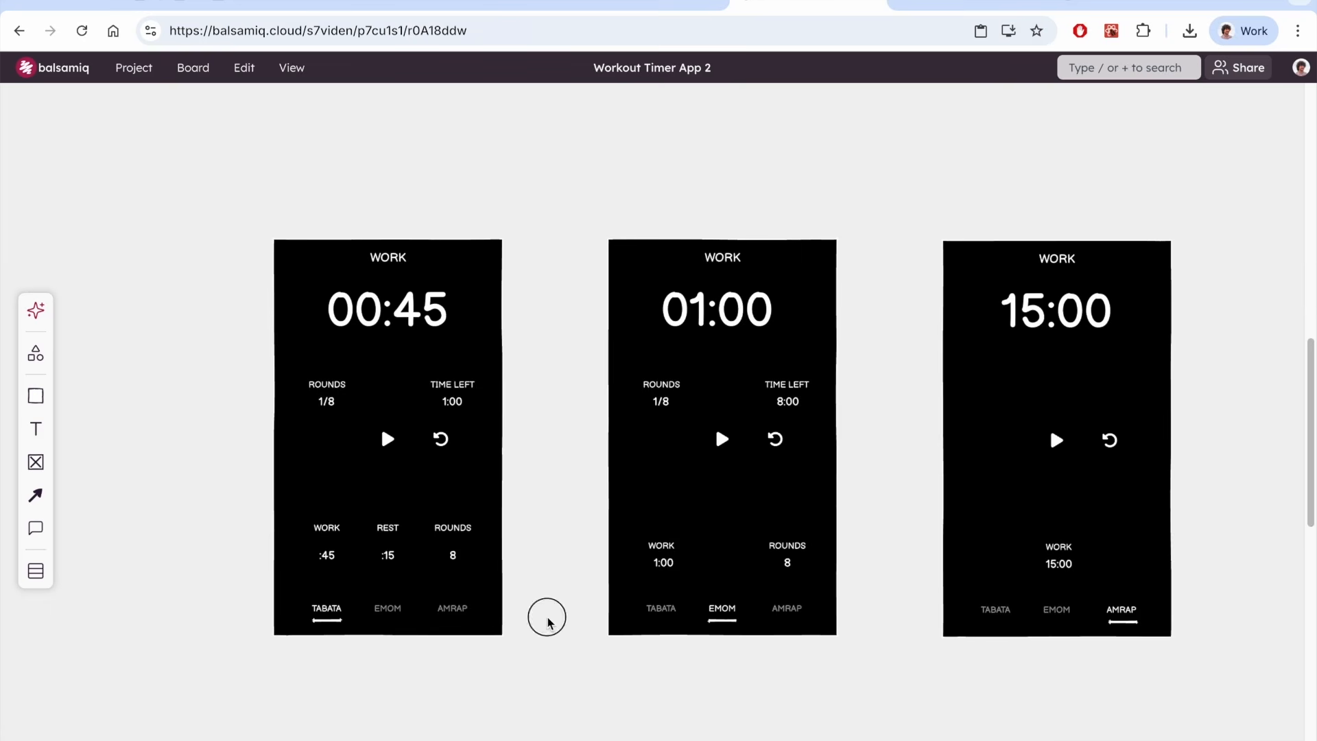
pyautogui.moveTo(573, 514); pyautogui.dragTo(543, 506)
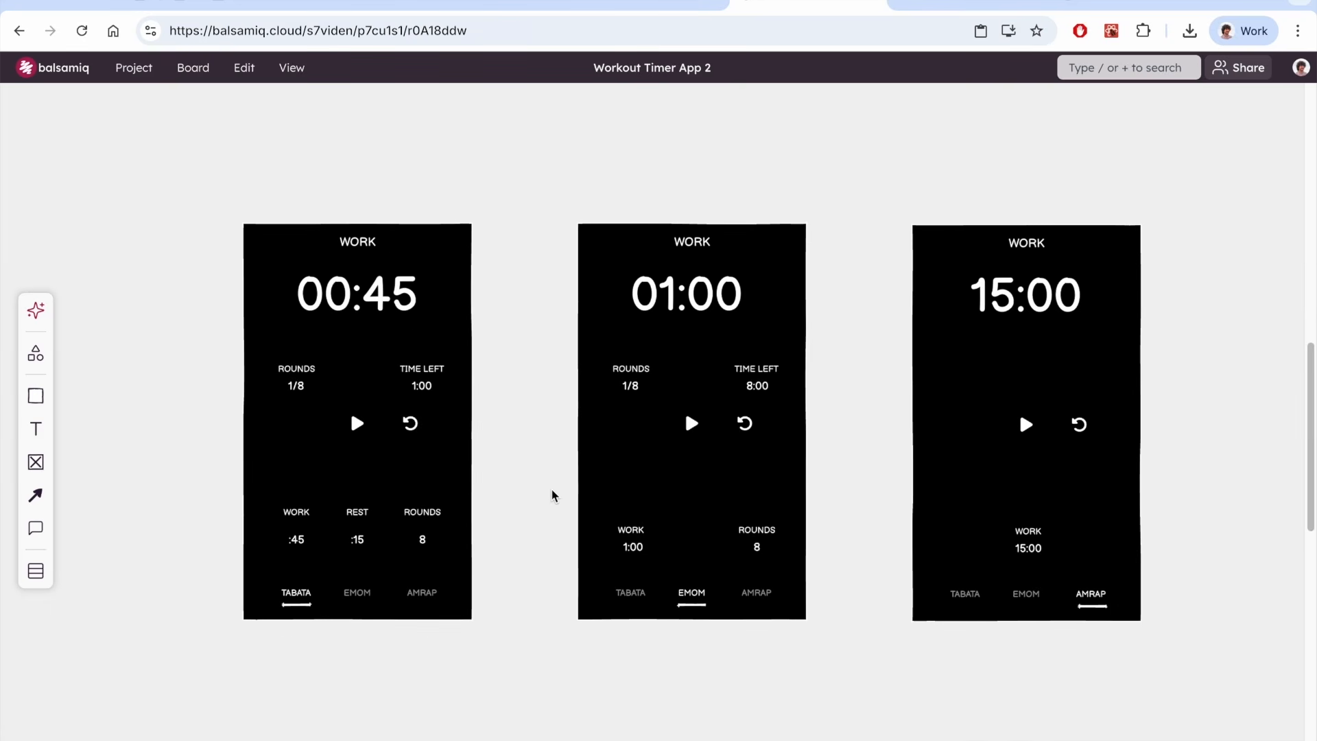
pyautogui.press('super+Tab')
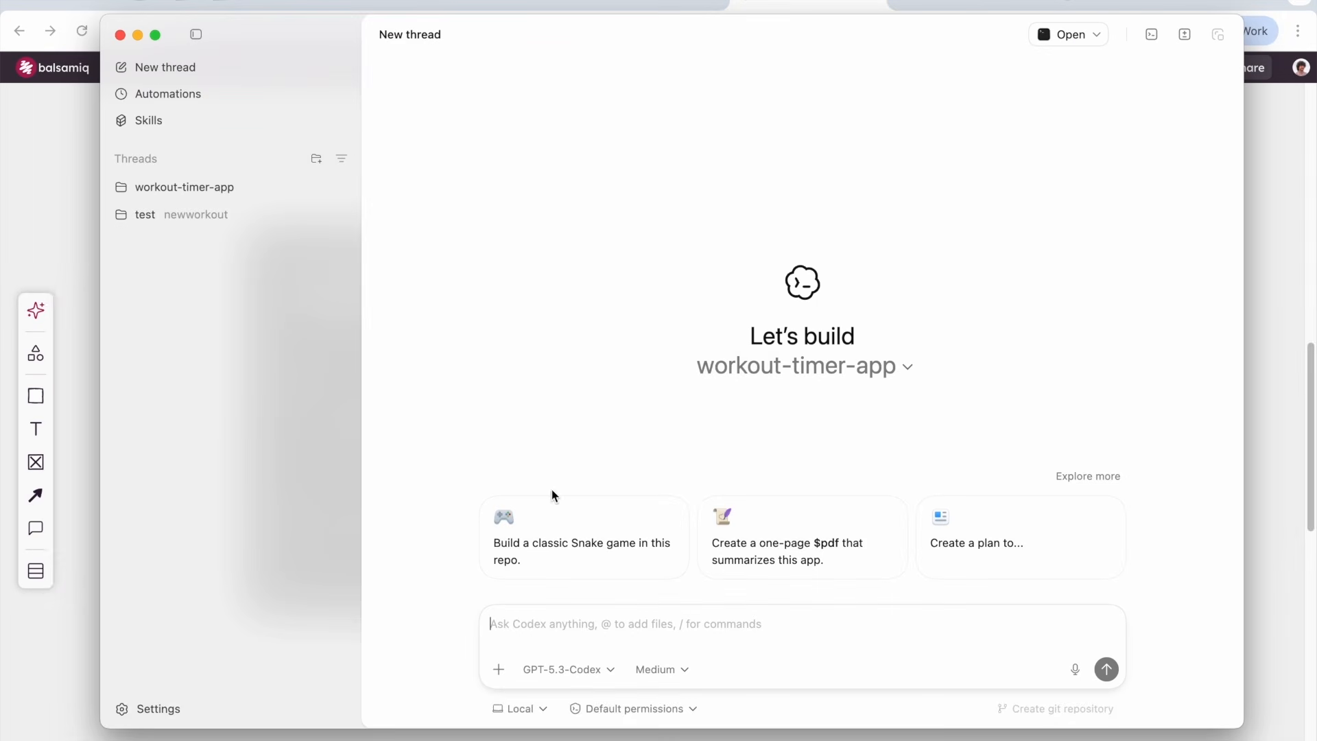
pyautogui.write("I've")
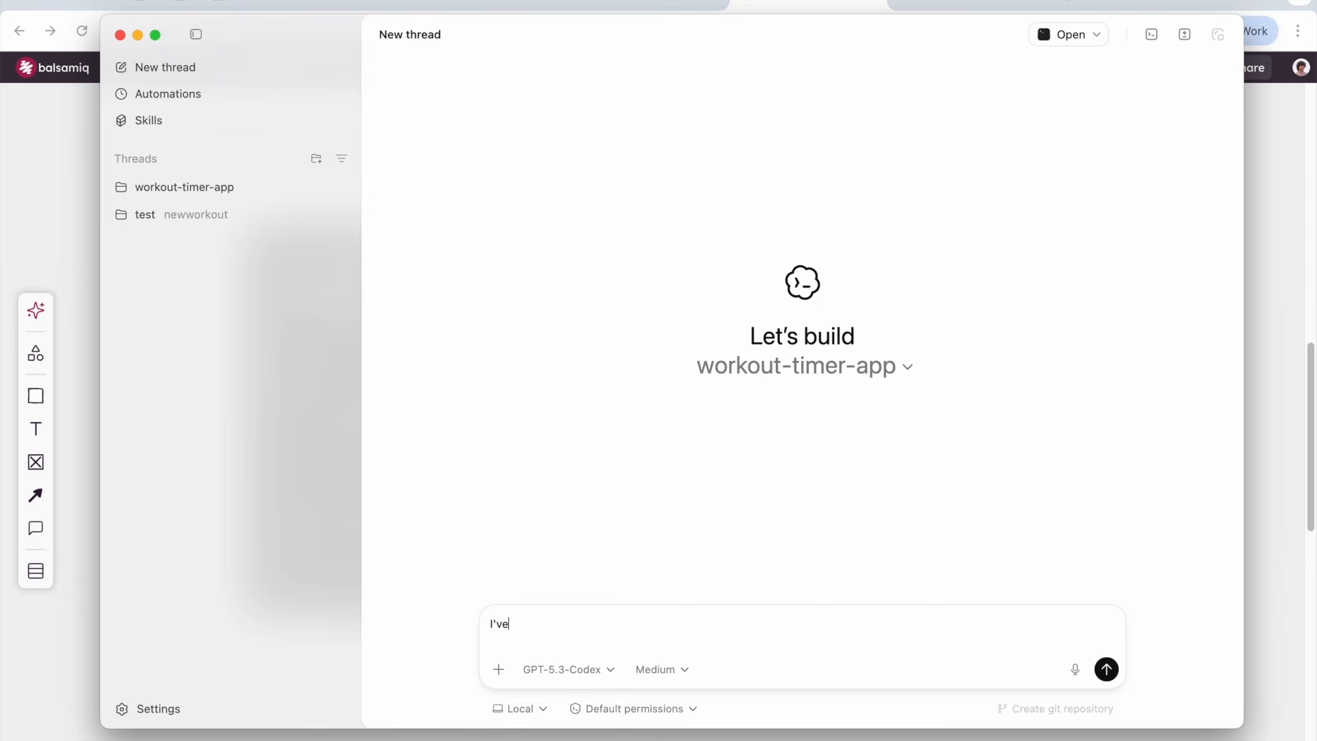
pyautogui.write(' created th')
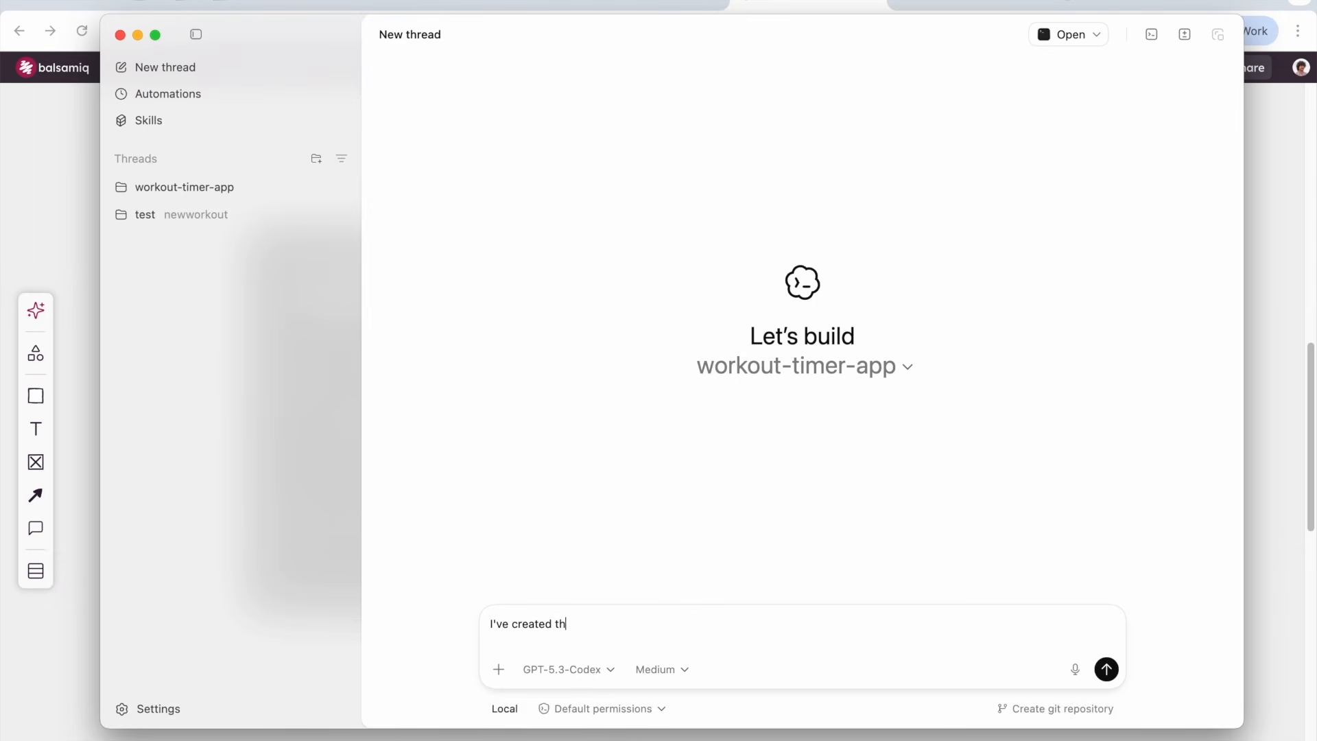
pyautogui.press('BackSpace')
pyautogui.write('for a workout timer application here:')
pyautogui.write('. Can you create a prototype PWA using React and TailwindCSS?')
# Set the reasoning effort to High and send the prompt
pyautogui.click(661, 670)
pyautogui.click(659, 614)
pyautogui.click(1107, 669)
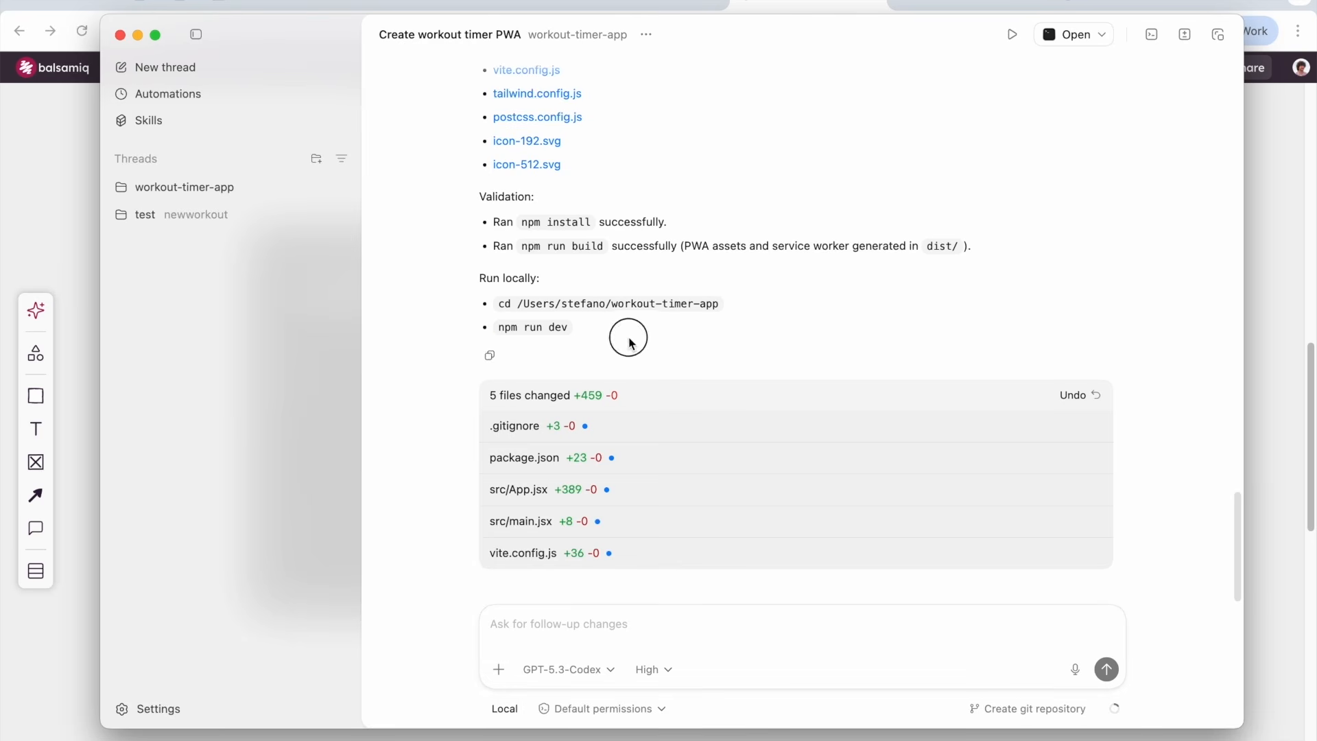
# Copy the npm run dev command from Codex's reply and run it in the terminal
pyautogui.moveTo(623, 338); pyautogui.dragTo(462, 282)
pyautogui.click(587, 325)
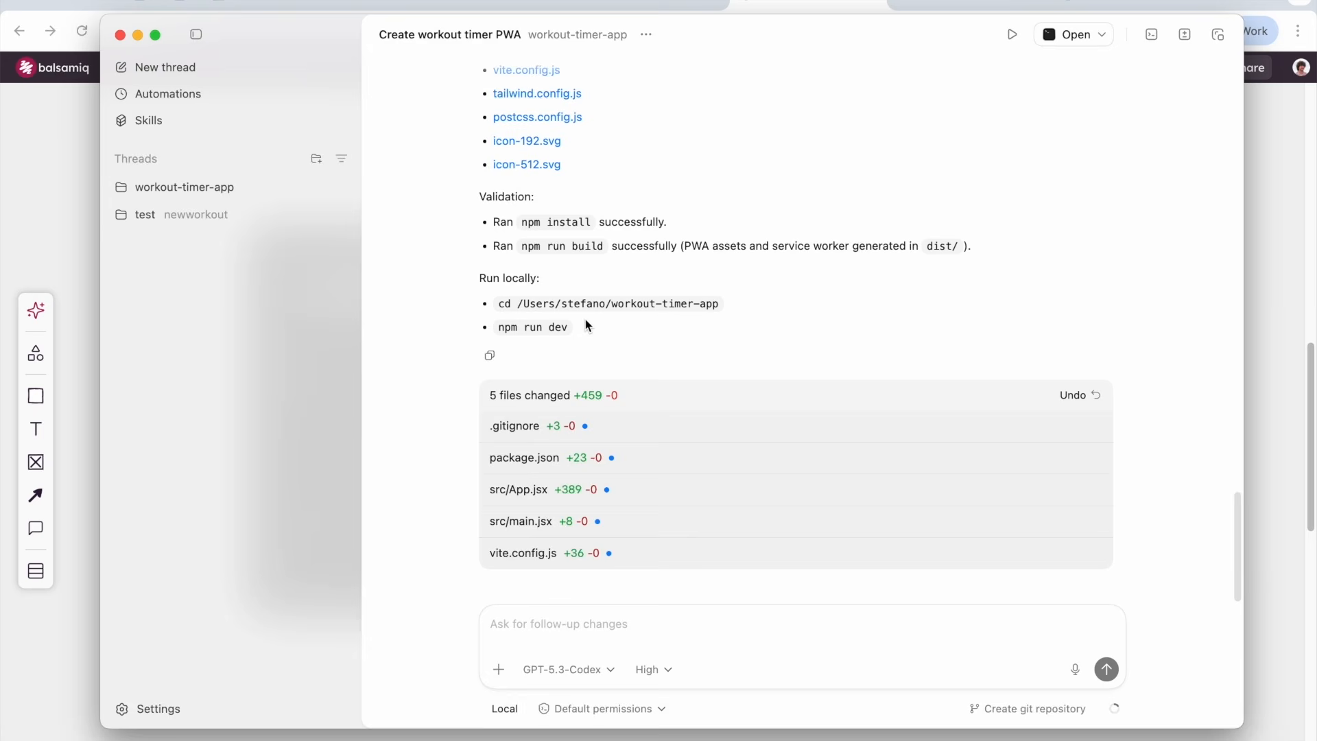
pyautogui.tripleClick(539, 325)
pyautogui.press('super+Tab')
pyautogui.press('super+Tab')
pyautogui.press('super+Tab')
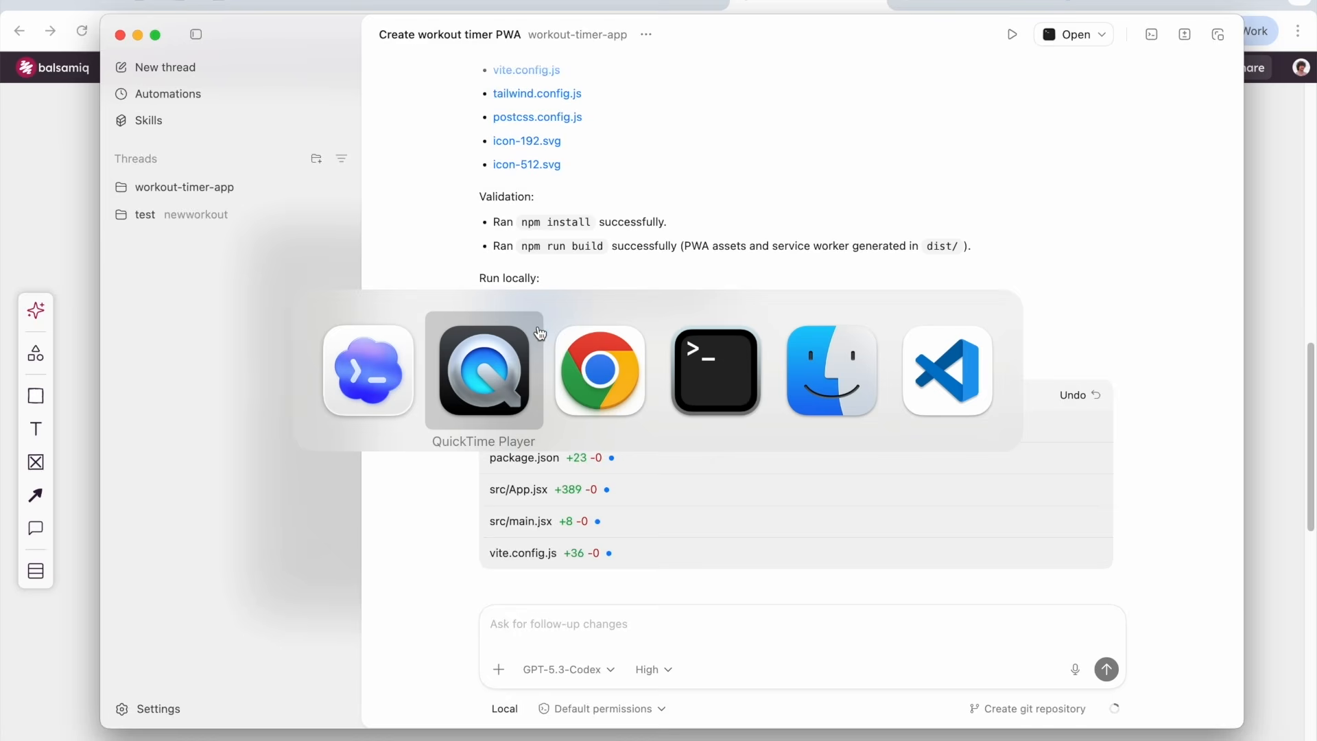
pyautogui.press('super+v')
pyautogui.press('Return')
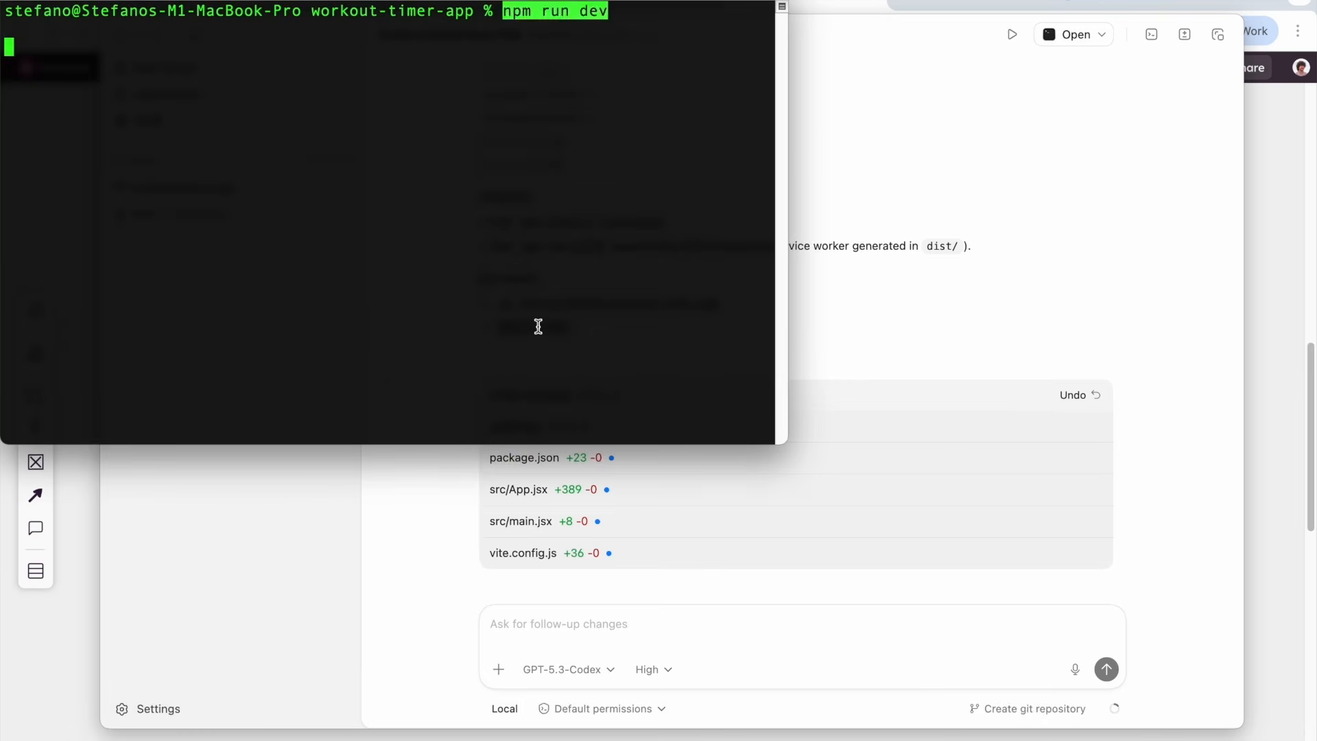
pyautogui.moveTo(353, 65); pyautogui.dragTo(138, 65)
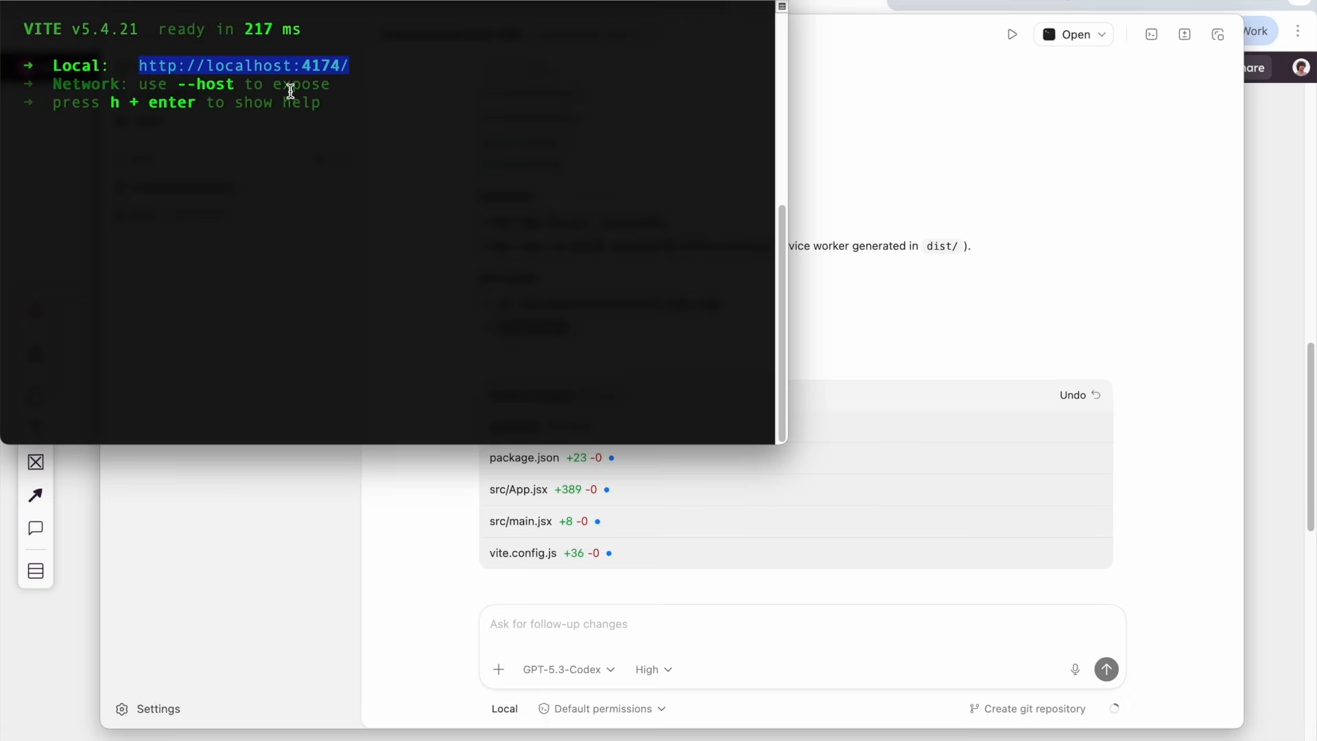
pyautogui.click(1284, 215)
pyautogui.rightClick(812, 4)
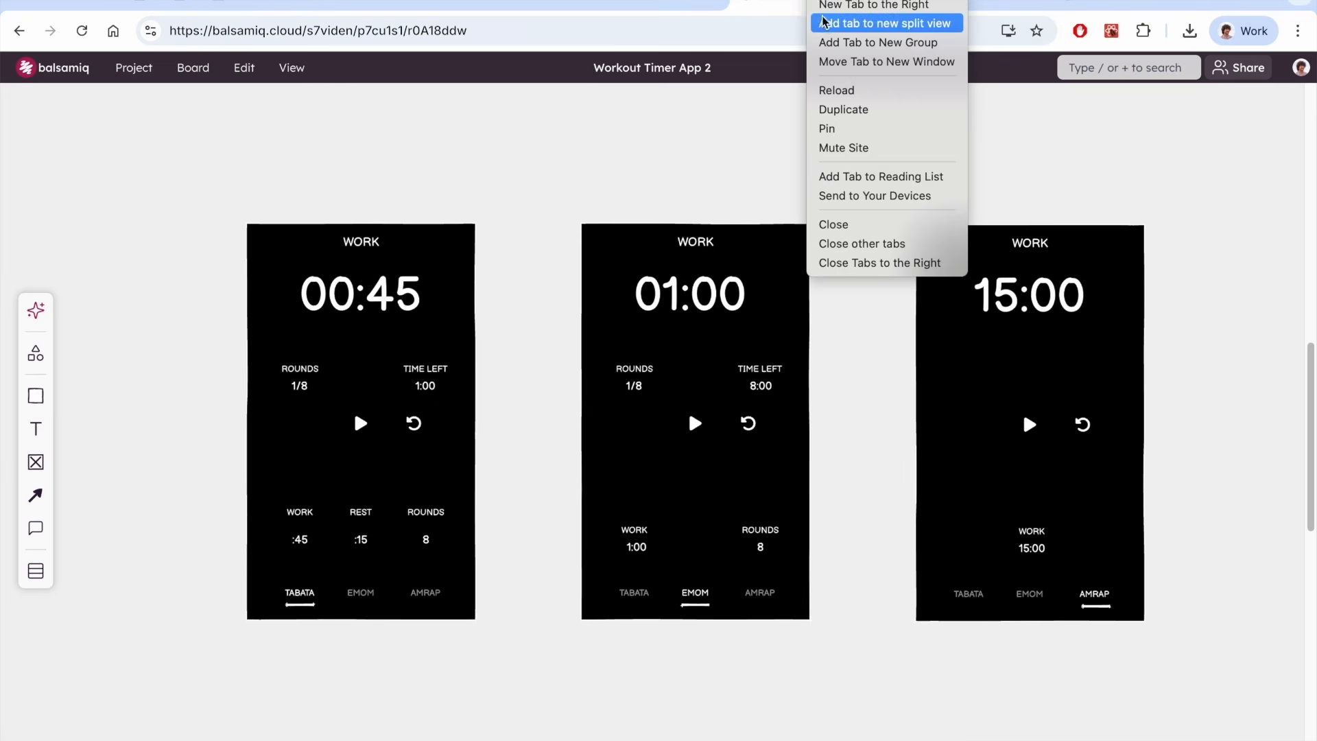
pyautogui.click(821, 24)
pyautogui.click(828, 30)
pyautogui.press('super+v')
pyautogui.press('Return')
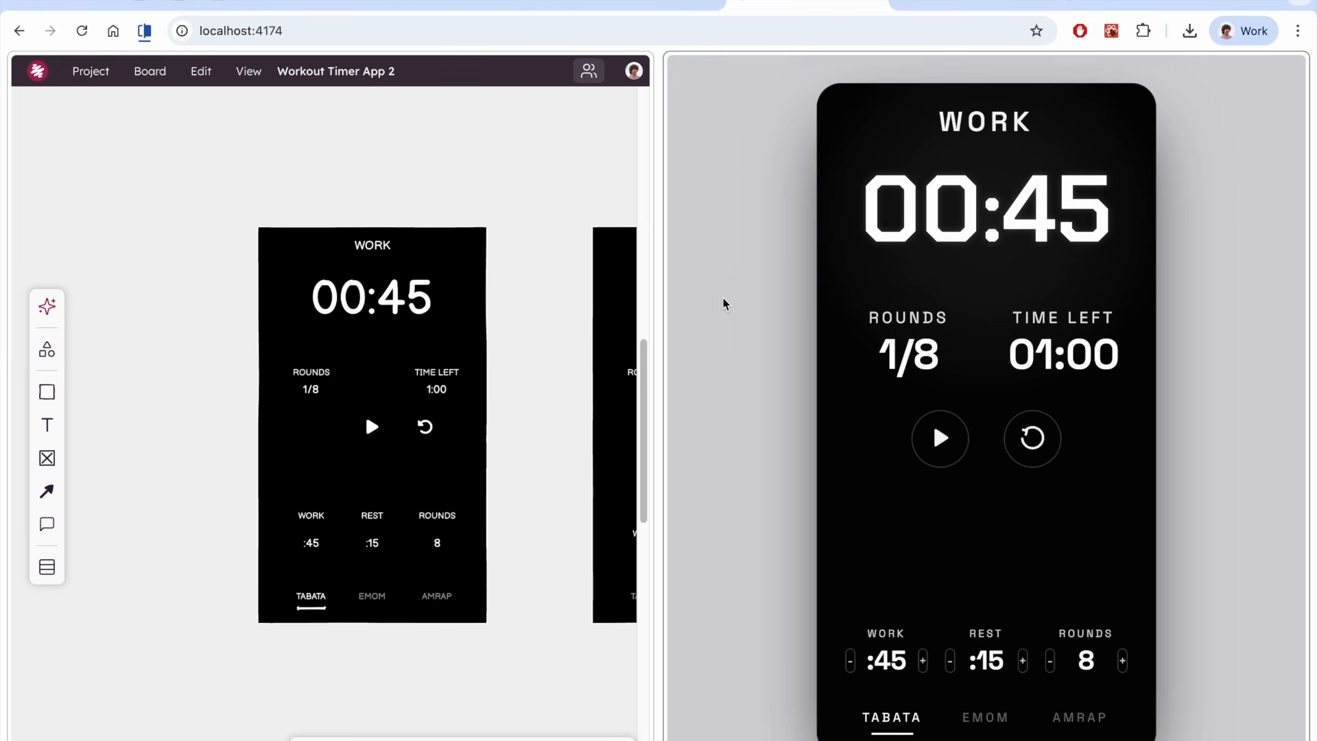
# Widen the wireframe pane and test the prototype's work stepper, TABATA, EMOM and AMRAP modes, play and reset buttons
pyautogui.moveTo(661, 330); pyautogui.dragTo(860, 334)
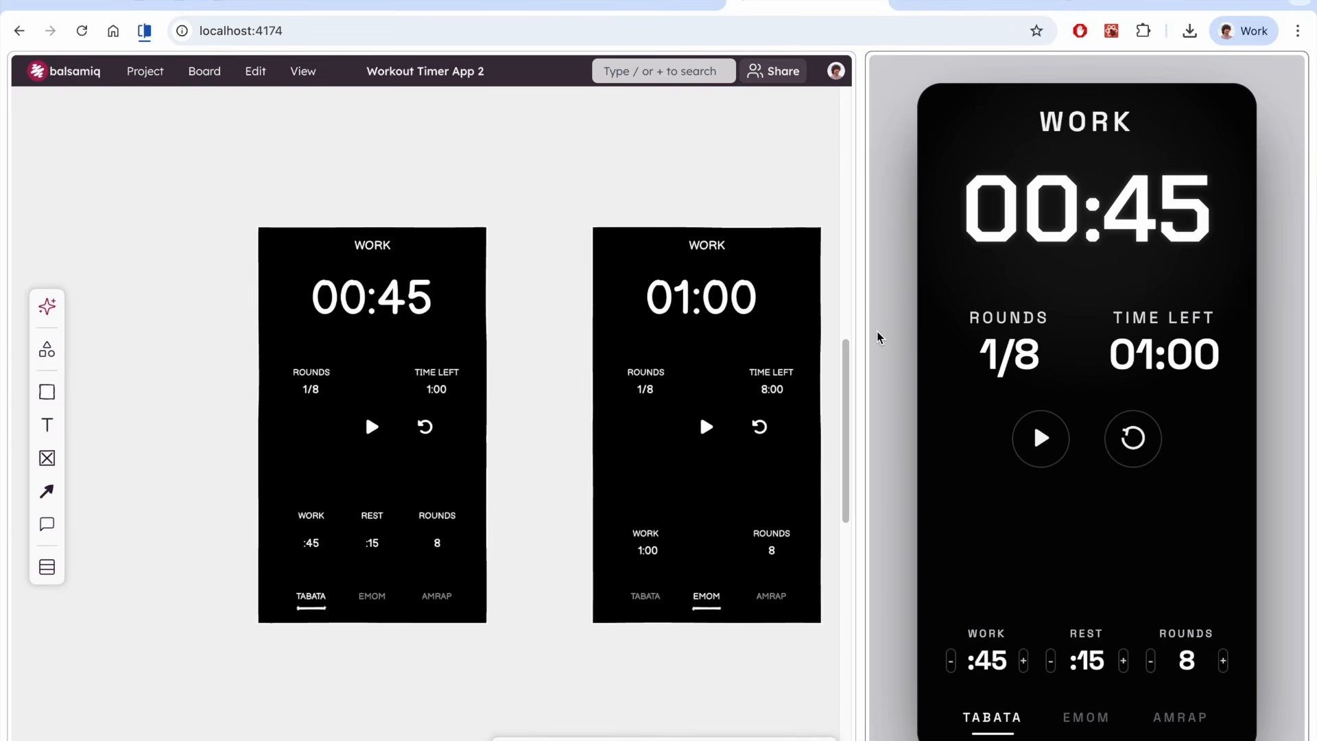
pyautogui.tripleClick(1023, 660)
pyautogui.click(951, 660)
pyautogui.tripleClick(951, 661)
pyautogui.tripleClick(952, 660)
pyautogui.click(1085, 718)
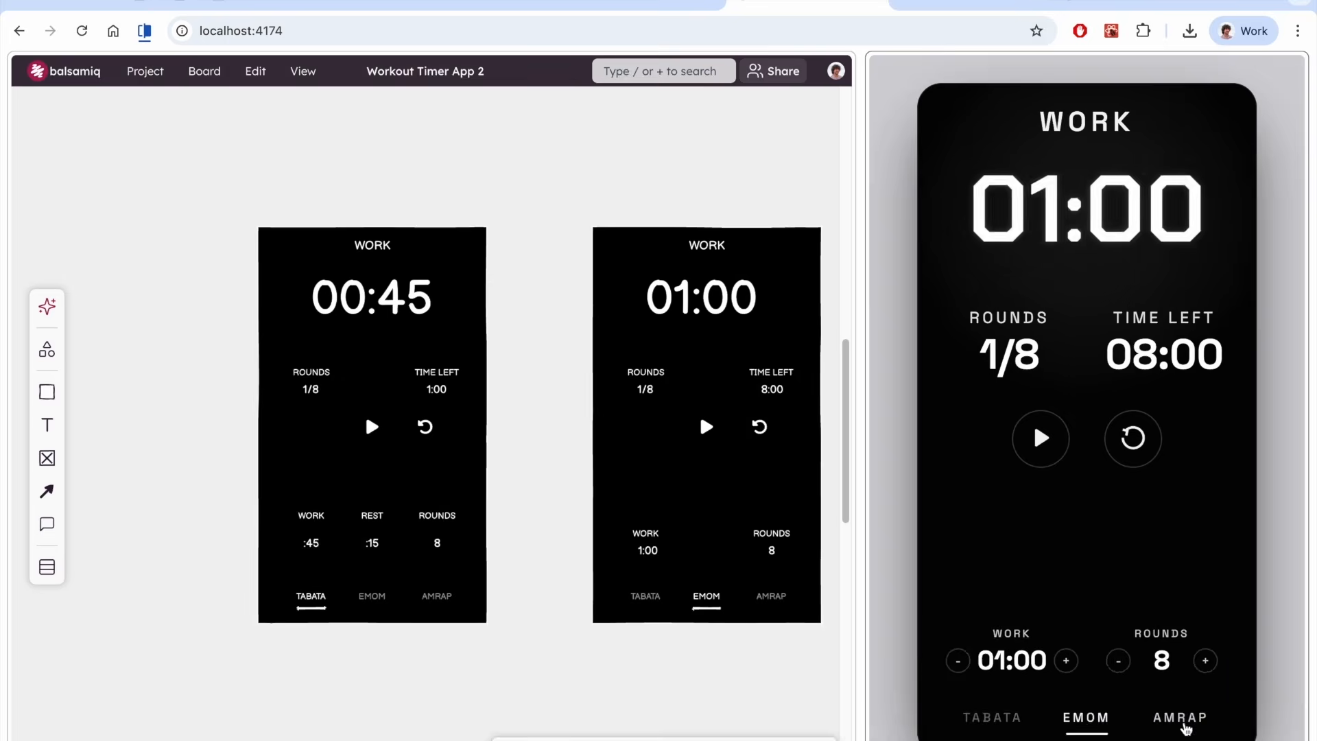
pyautogui.click(1182, 719)
pyautogui.click(991, 718)
pyautogui.click(1039, 445)
pyautogui.click(1132, 440)
pyautogui.click(951, 662)
pyautogui.click(951, 662)
pyautogui.click(951, 663)
pyautogui.click(951, 662)
pyautogui.click(1042, 443)
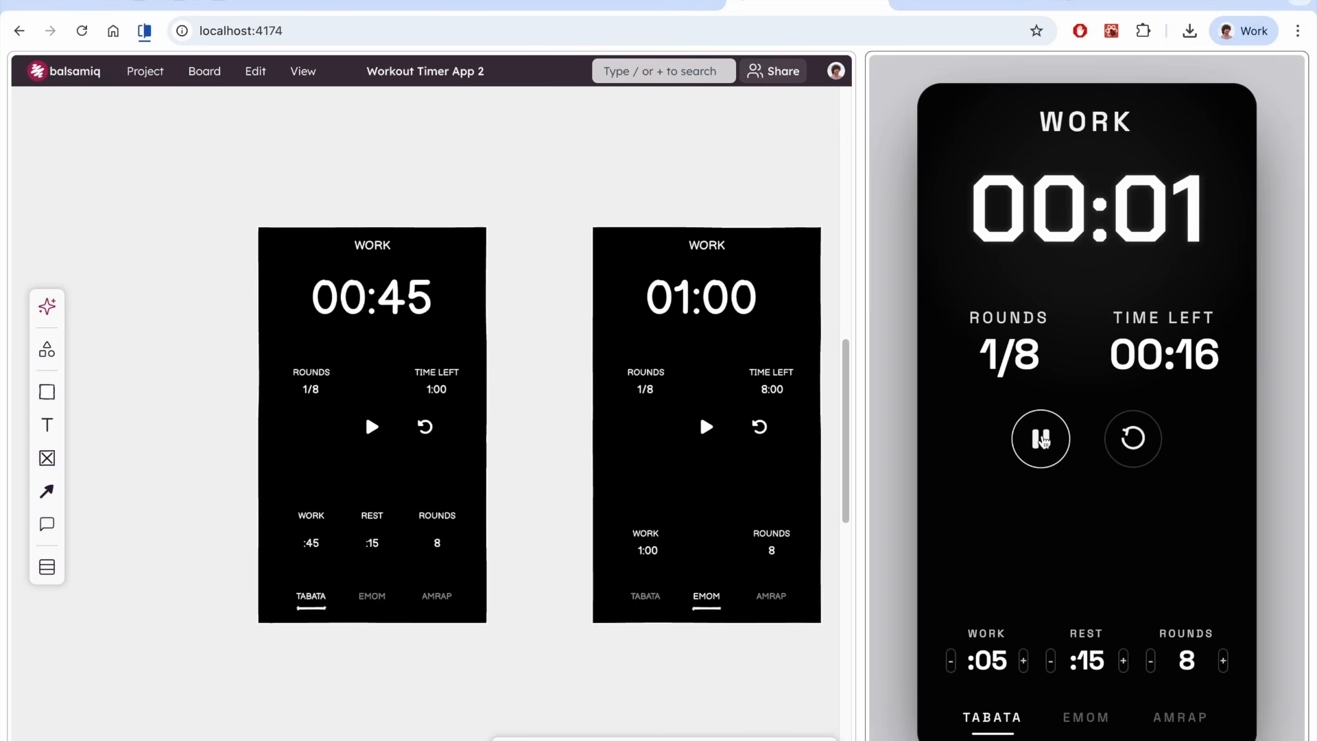
# Ask Codex: "Can we fix the layout so that it's full screen on my smartphone? (both width and height please)"
pyautogui.press('super+Tab')
pyautogui.click(559, 623)
pyautogui.write("Can we fix the layout so that it's full screen on ")
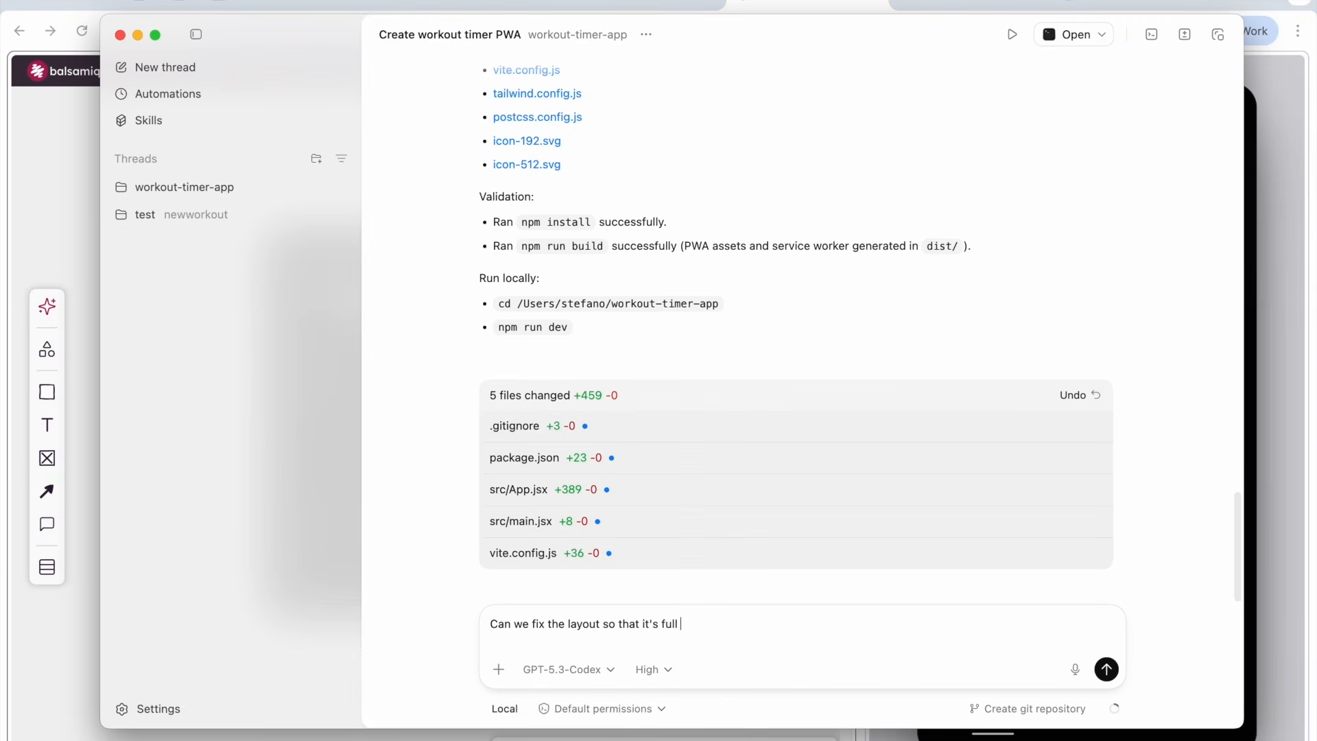
pyautogui.write('my smartphone? (both width and height please)')
pyautogui.press('Return')
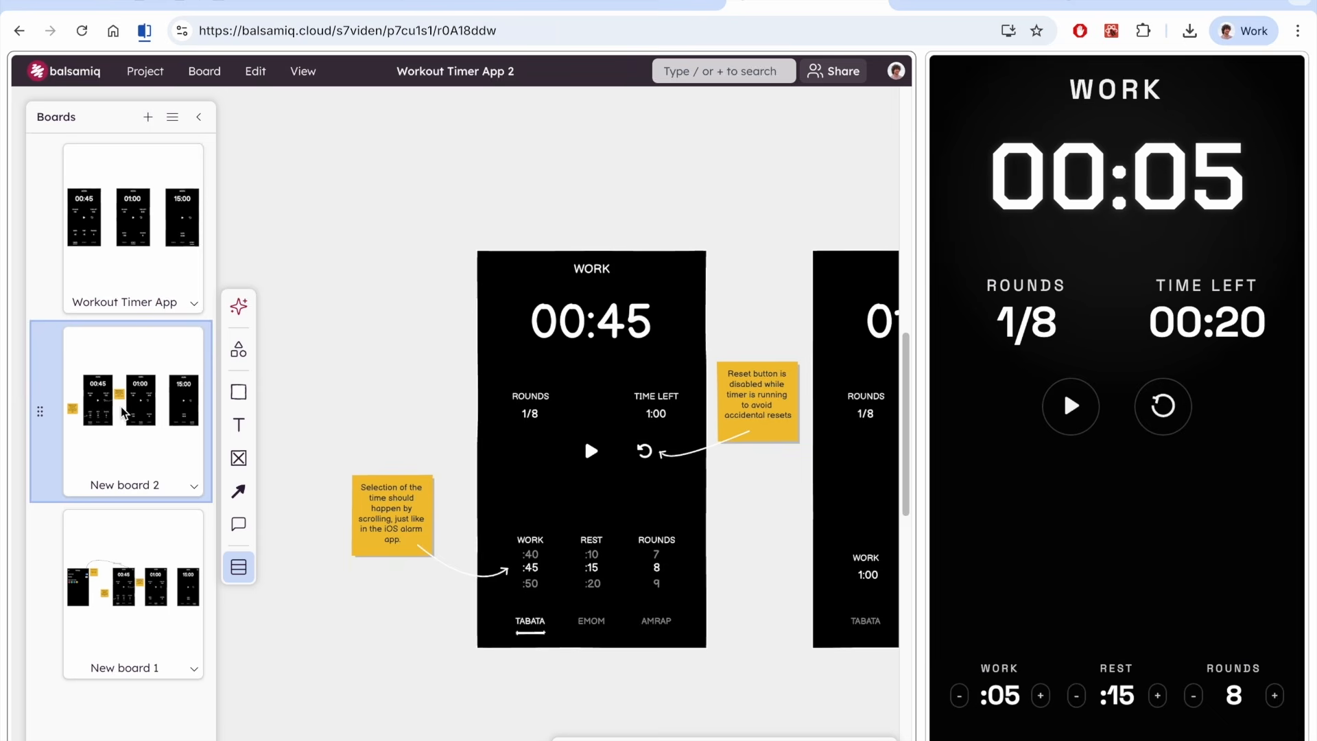
# Copy the sticky-note annotations and scroll-value labels from New board 2 onto the Workout Timer App board
pyautogui.moveTo(455, 571); pyautogui.dragTo(727, 412)
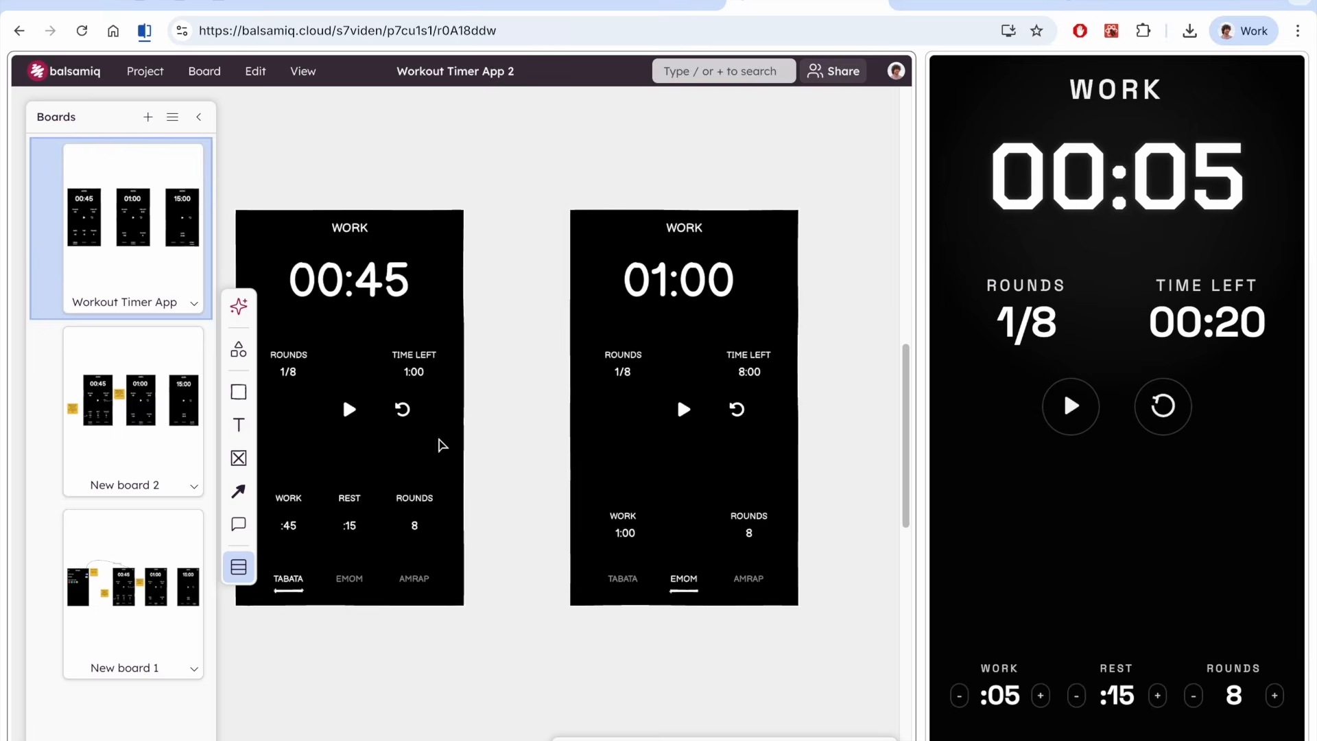
pyautogui.hscroll(-3, 524, 670)
pyautogui.press('super+v')
pyautogui.moveTo(815, 384); pyautogui.dragTo(691, 383)
pyautogui.click(699, 641)
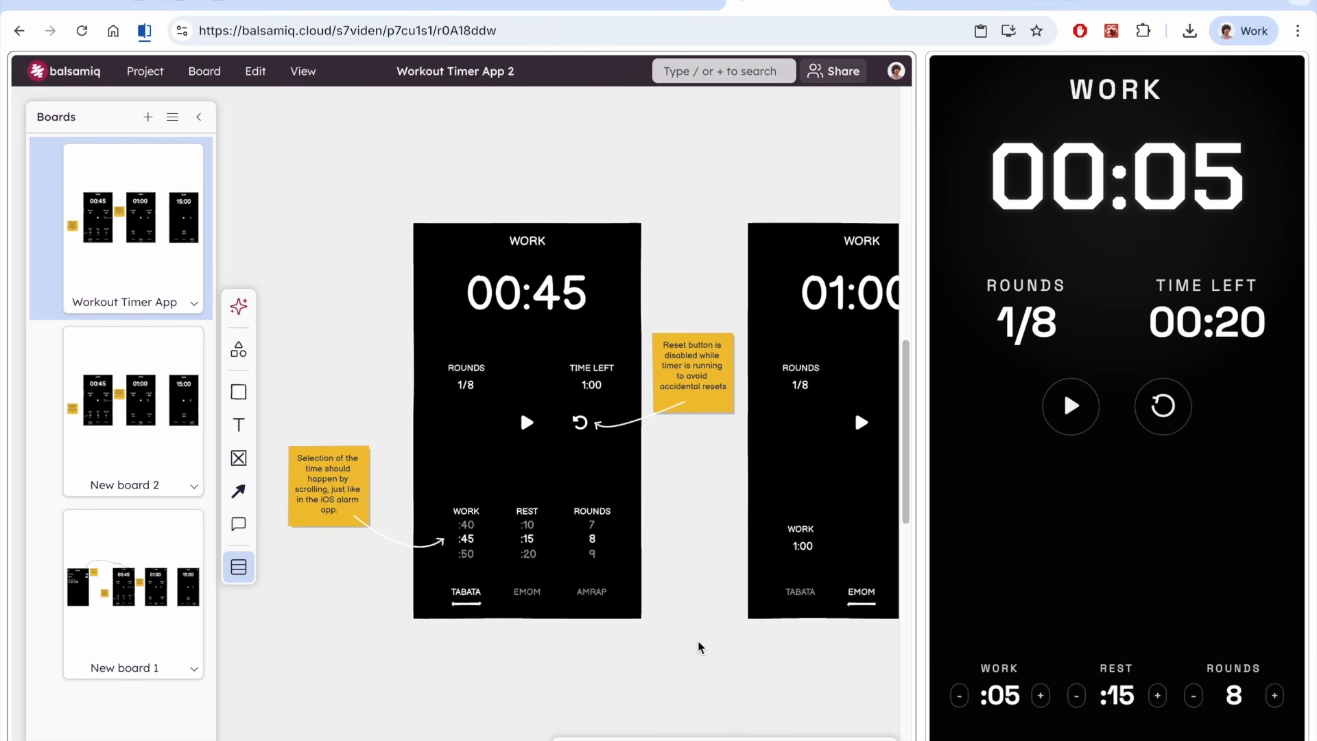
# Test the prototype's play and reset buttons and examine the wireframe's sticky-note annotations up close
pyautogui.click(1069, 405)
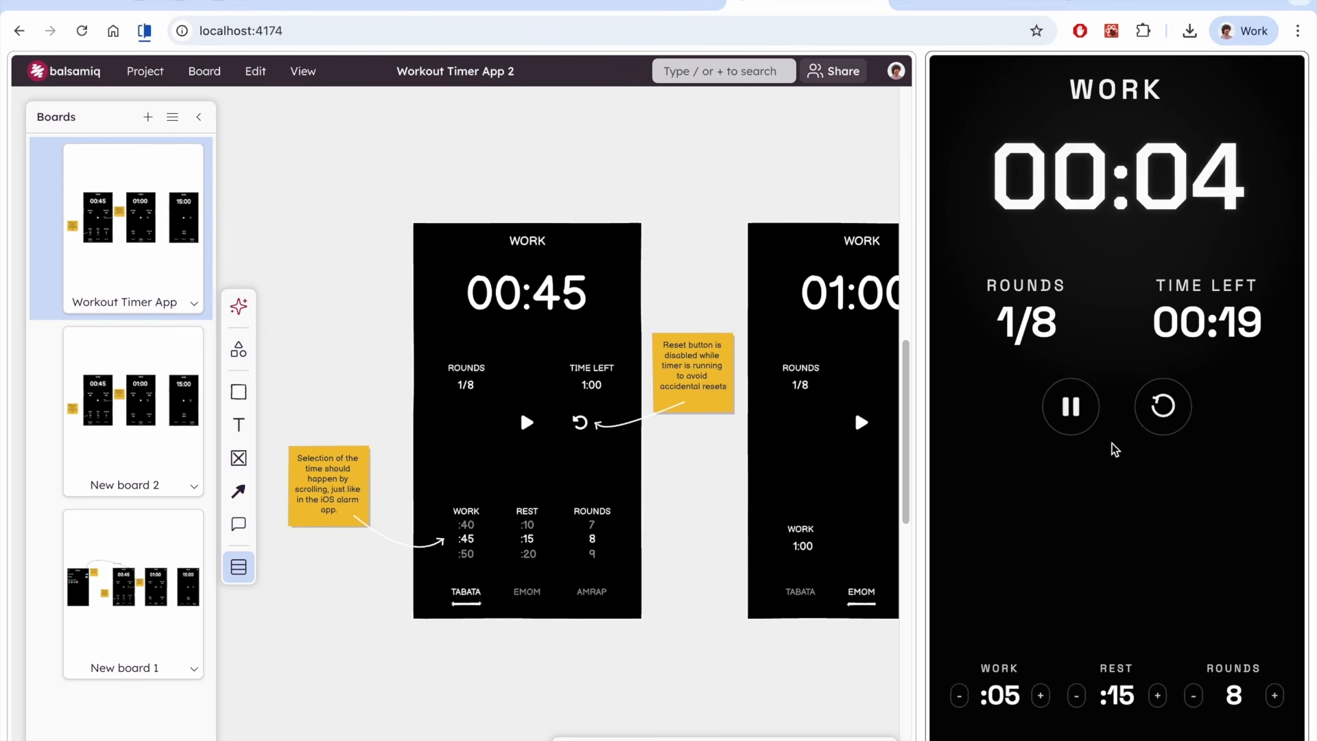
pyautogui.click(1165, 417)
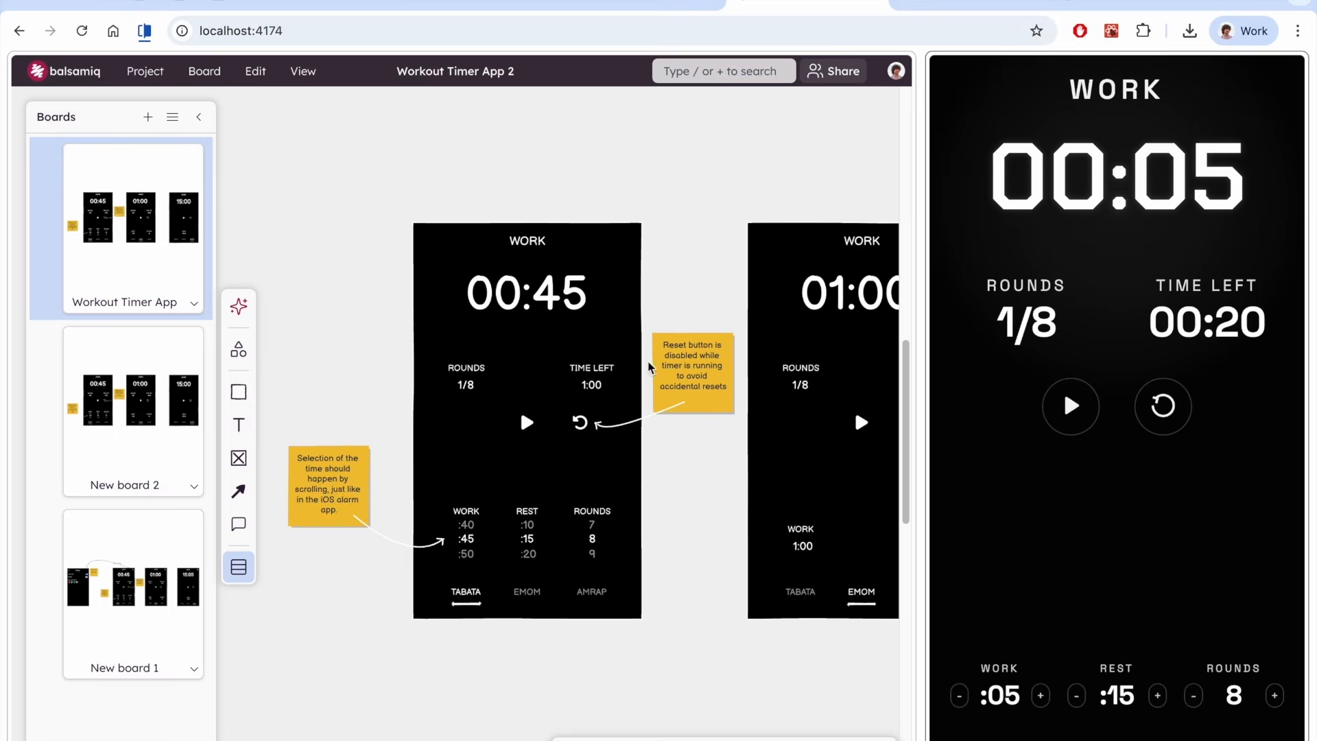
pyautogui.scroll(5, 649, 367)
pyautogui.click(318, 626)
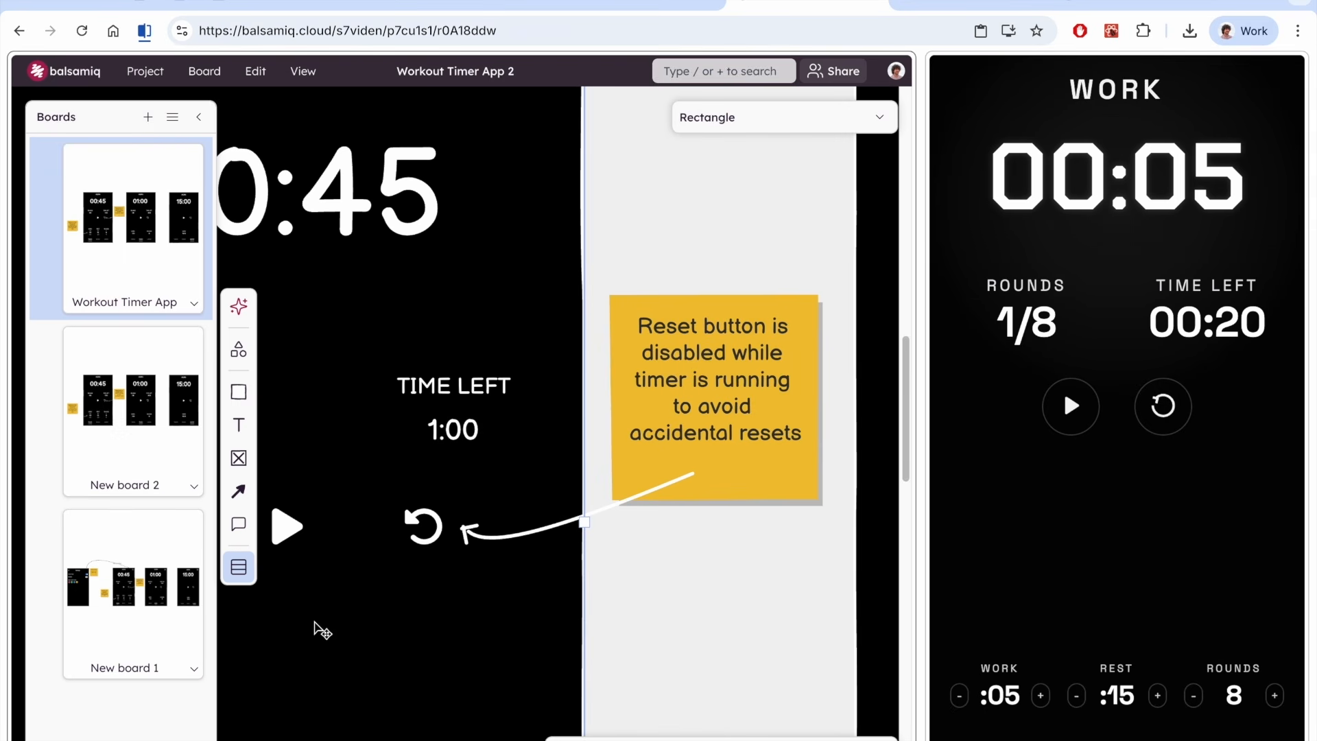
pyautogui.moveTo(297, 647); pyautogui.dragTo(351, 612)
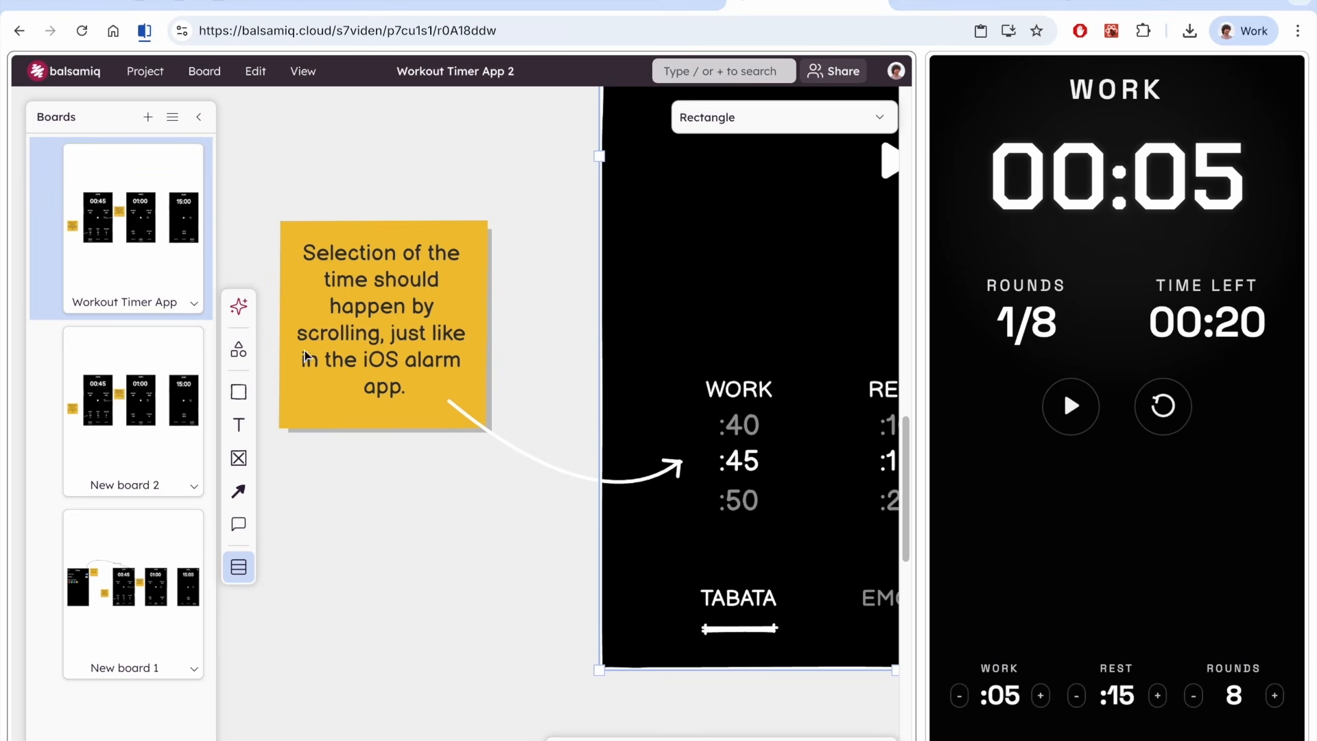
pyautogui.scroll(-1, 706, 343)
pyautogui.scroll(-3, 707, 347)
pyautogui.scroll(3, 707, 347)
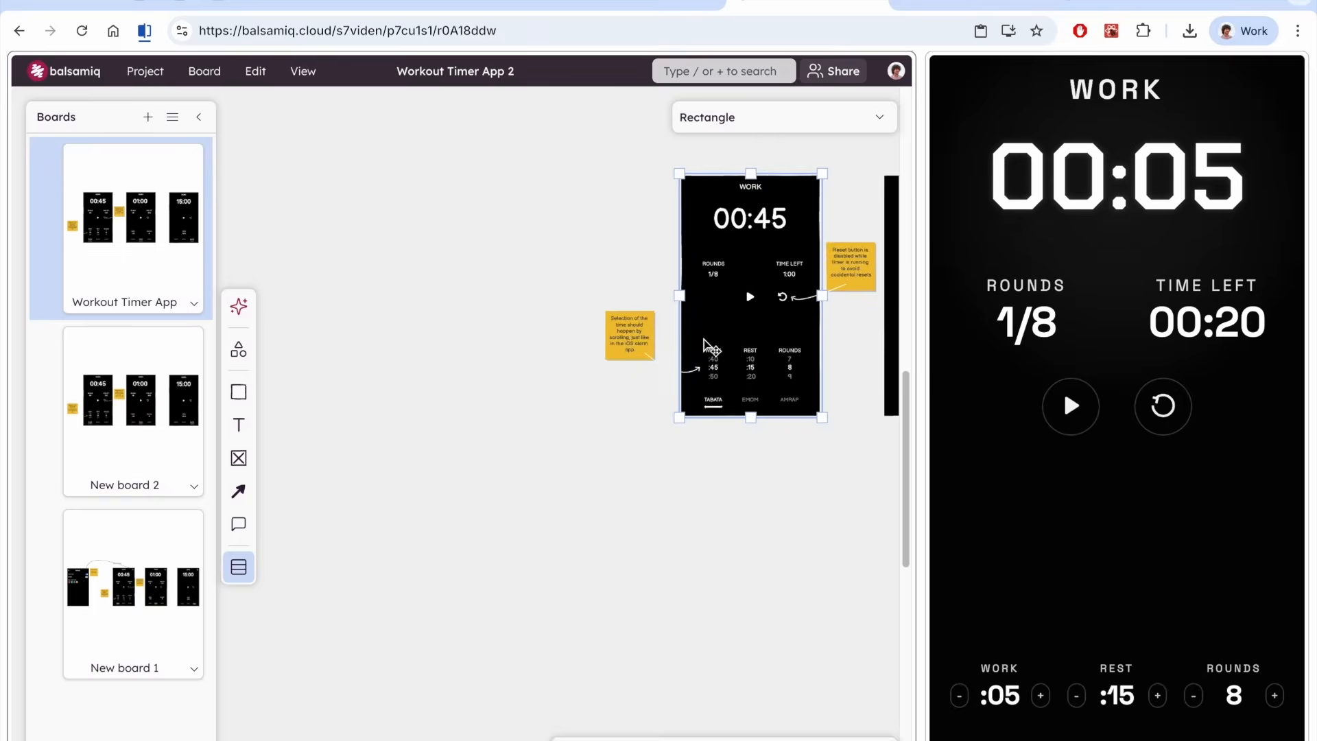
# Ask Codex: "I've updated the wireframe with some notes, can you read them and tell me what you think?"
pyautogui.moveTo(807, 285); pyautogui.dragTo(434, 441)
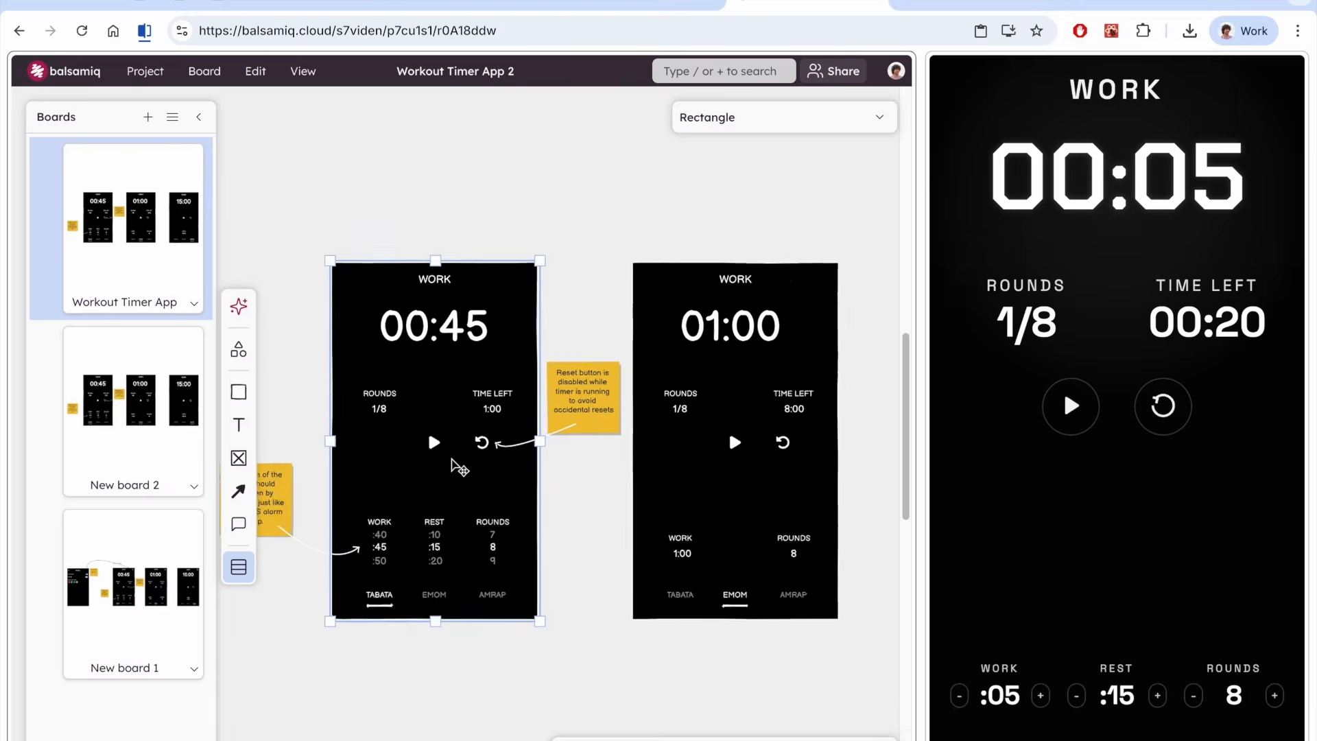
pyautogui.press('super+Tab')
pyautogui.write("I've updated the wireframe with some notes, can you read them and tell me what you think?")
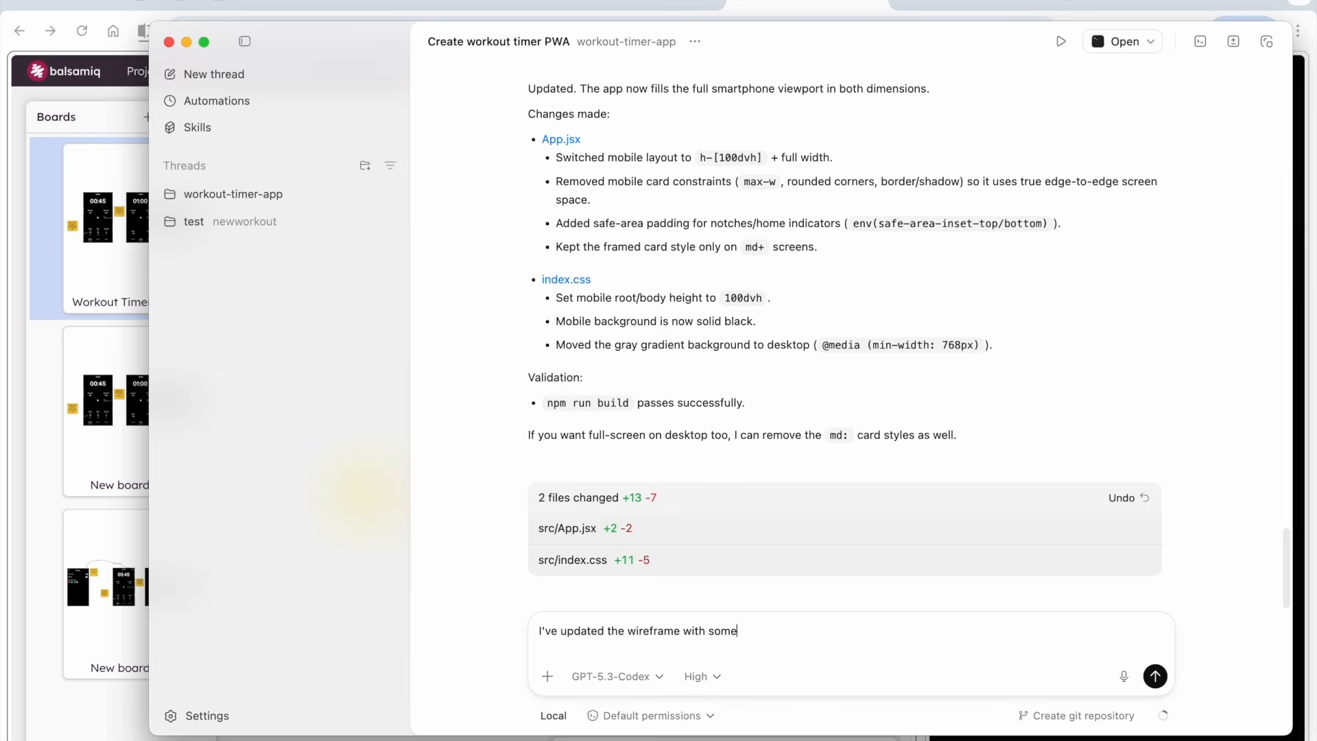
pyautogui.press('Return')
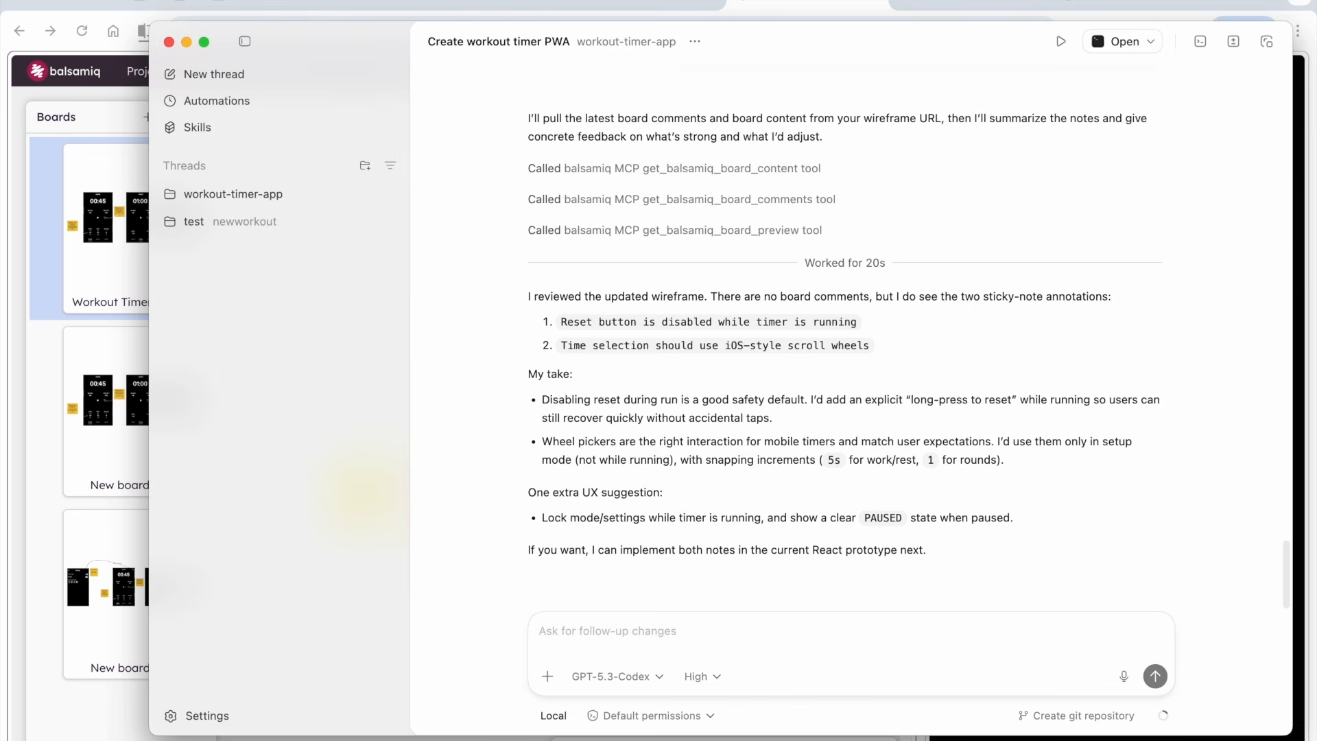
# Tell Codex to implement both wireframe notes by replying "Let's to it!"
pyautogui.write("Let's to it!")
pyautogui.press('Return')
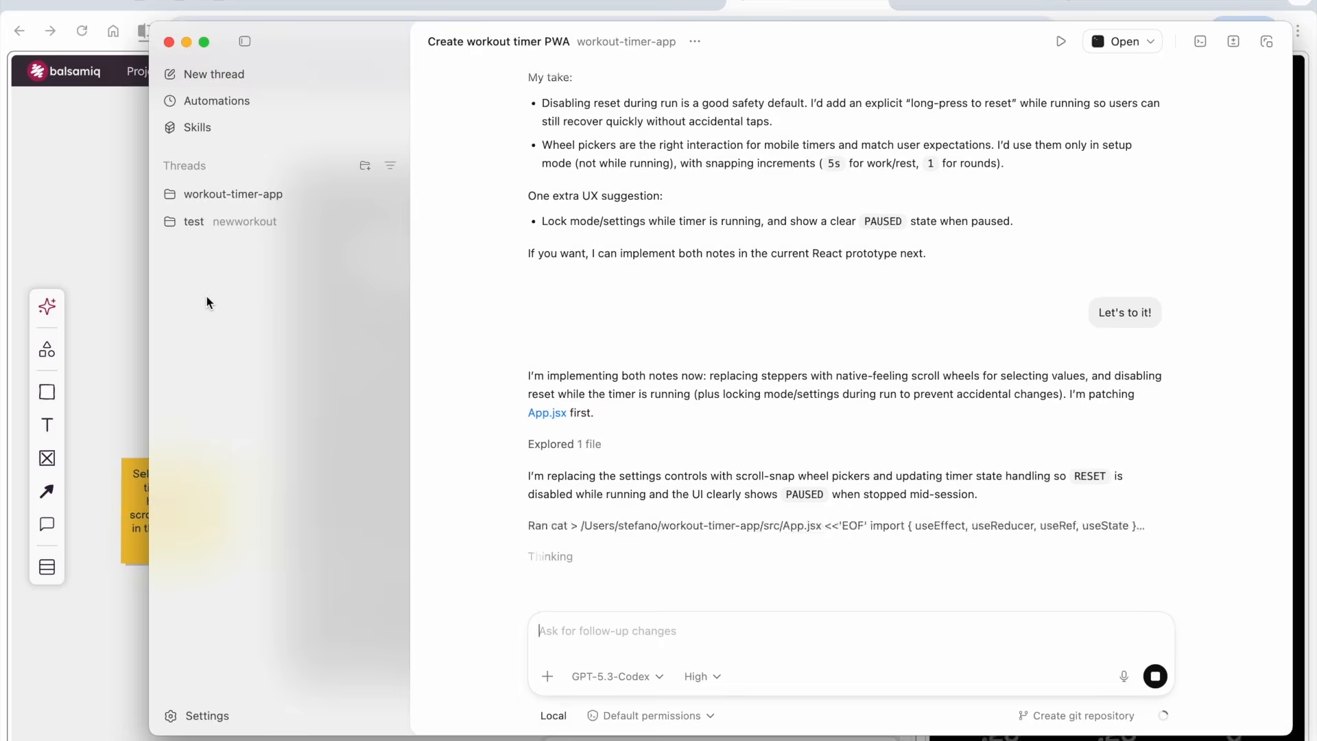
# Test the prototype's new scroll-wheel pickers, start the timer, and try the reset button and pickers while it runs
pyautogui.press('super+Tab')
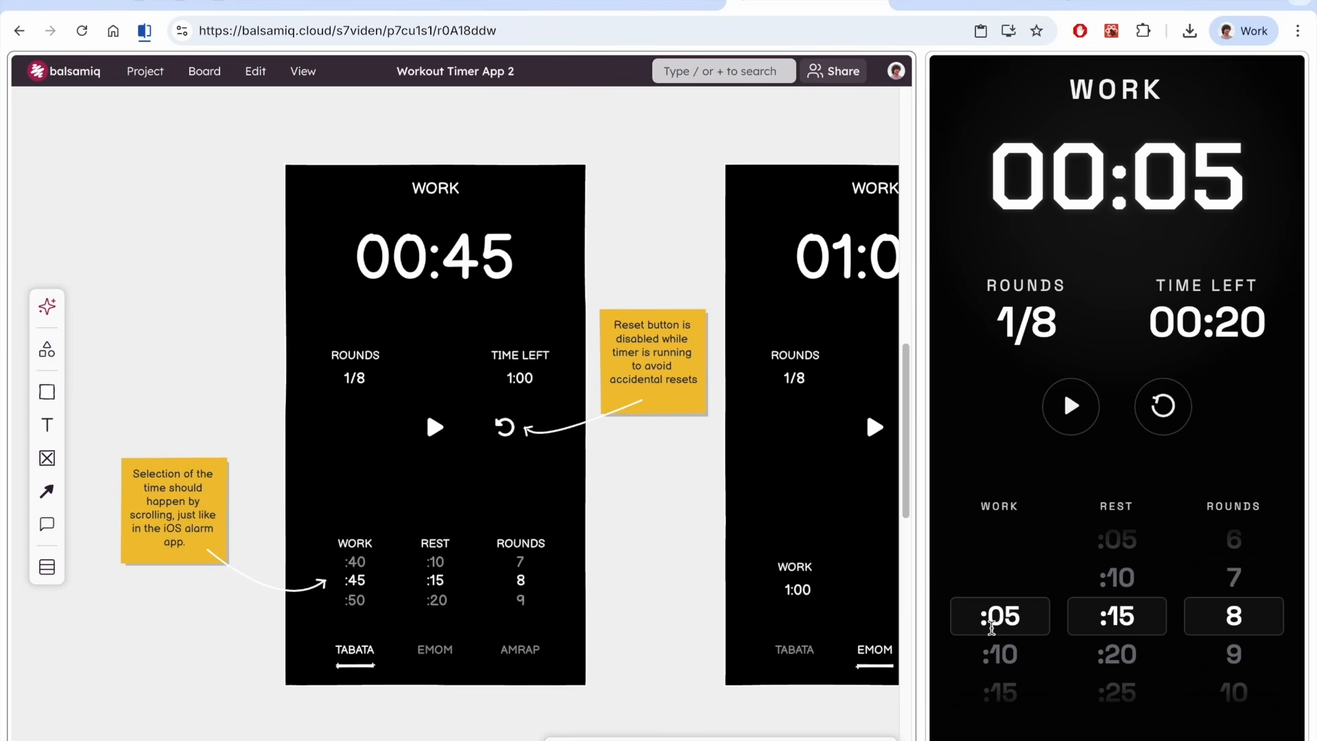
pyautogui.click(991, 628)
pyautogui.scroll(-5, 995, 631)
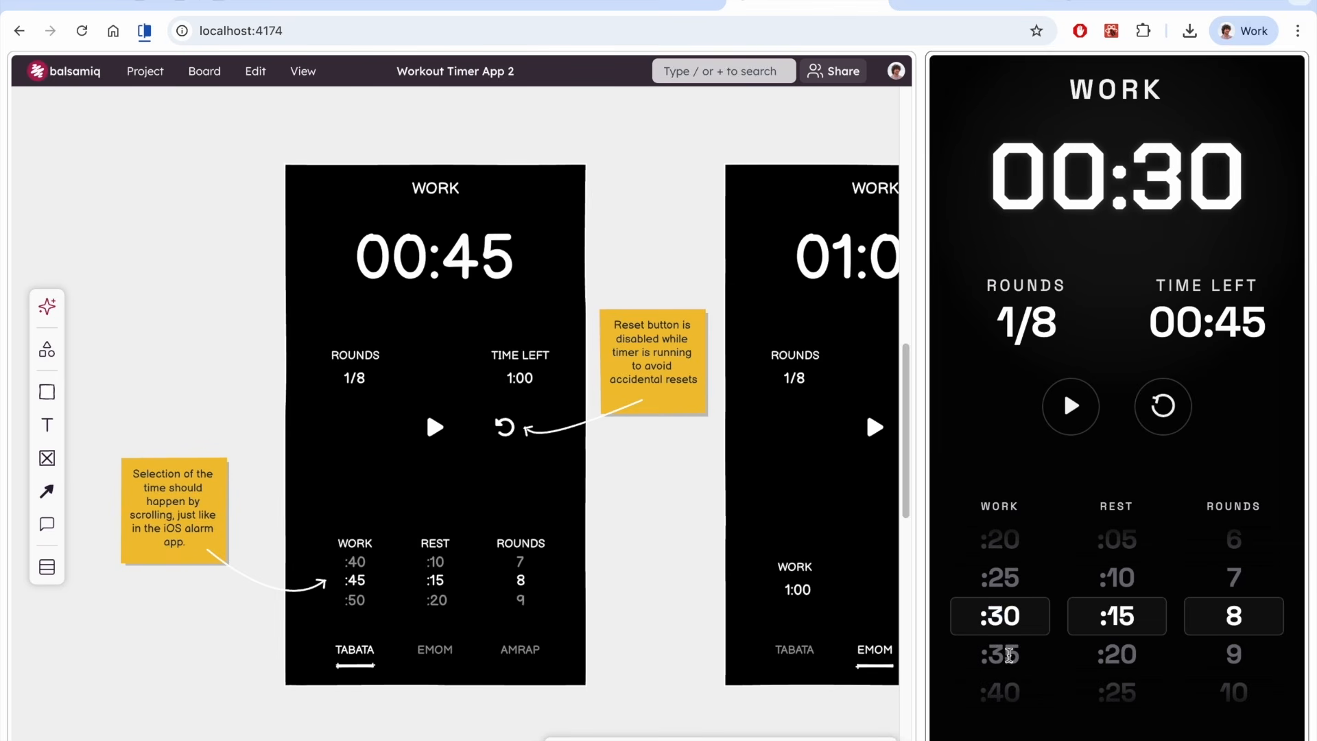
pyautogui.click(1071, 410)
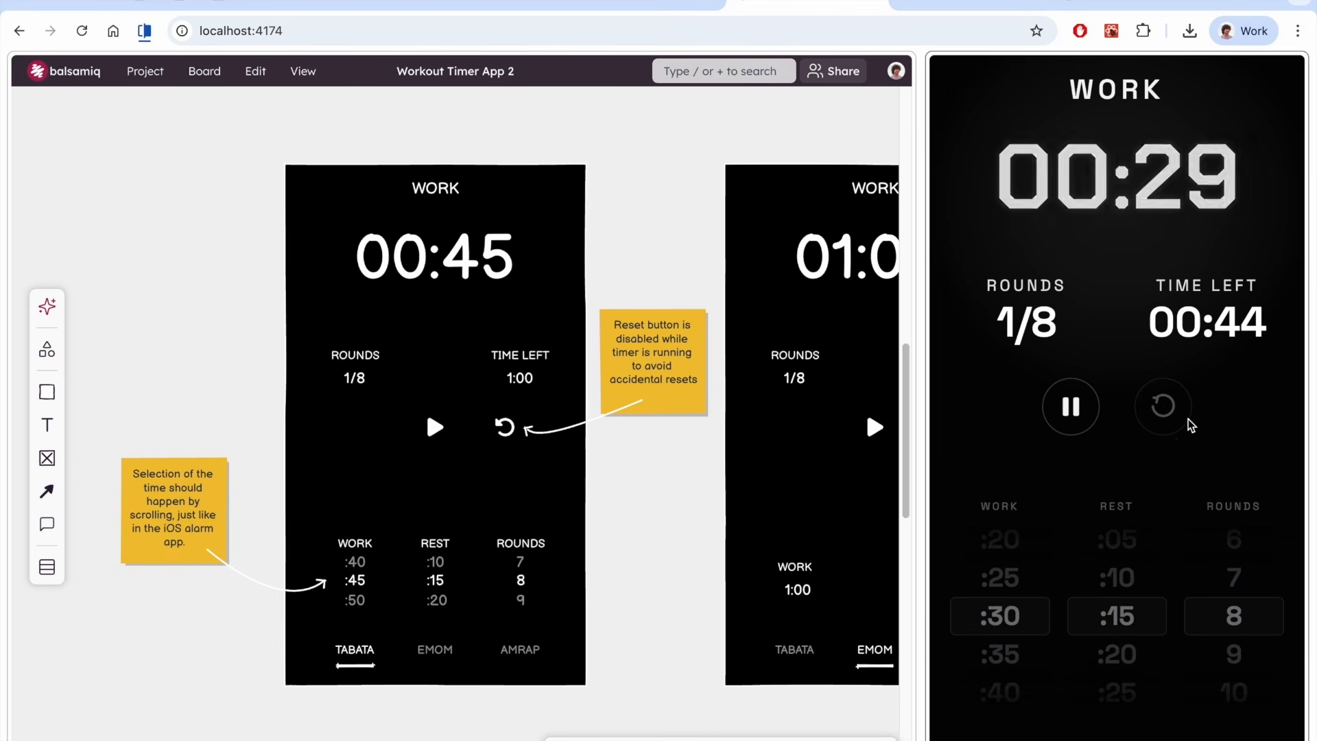
pyautogui.click(1088, 413)
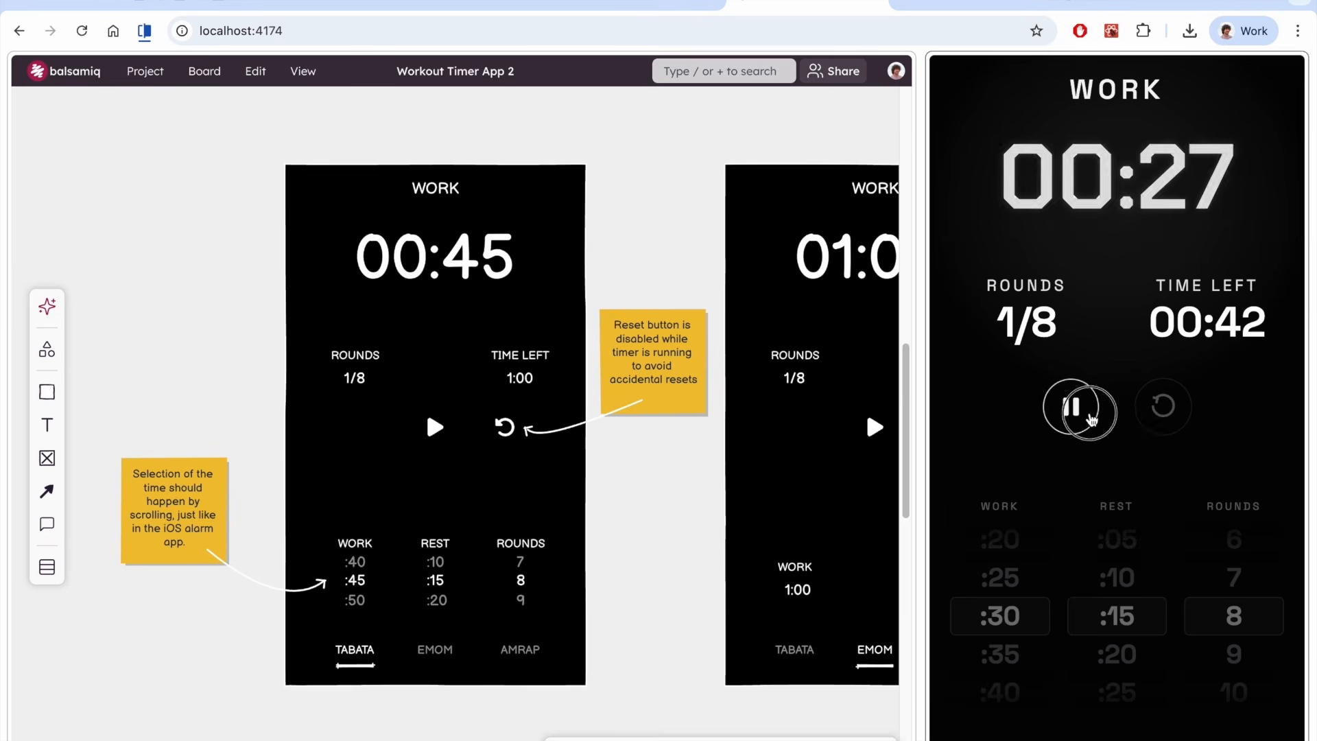
pyautogui.scroll(5, 1008, 572)
pyautogui.scroll(-13, 1010, 578)
pyautogui.scroll(13, 1010, 578)
pyautogui.scroll(3, 1119, 582)
pyautogui.scroll(-4, 1120, 582)
pyautogui.scroll(4, 1235, 579)
# Ask Codex: "Perfect! however the start/stop button is not centered anymore. Can you center it again just like in the wireframe?"
pyautogui.press('super+Tab')
pyautogui.write('Perfect! how')
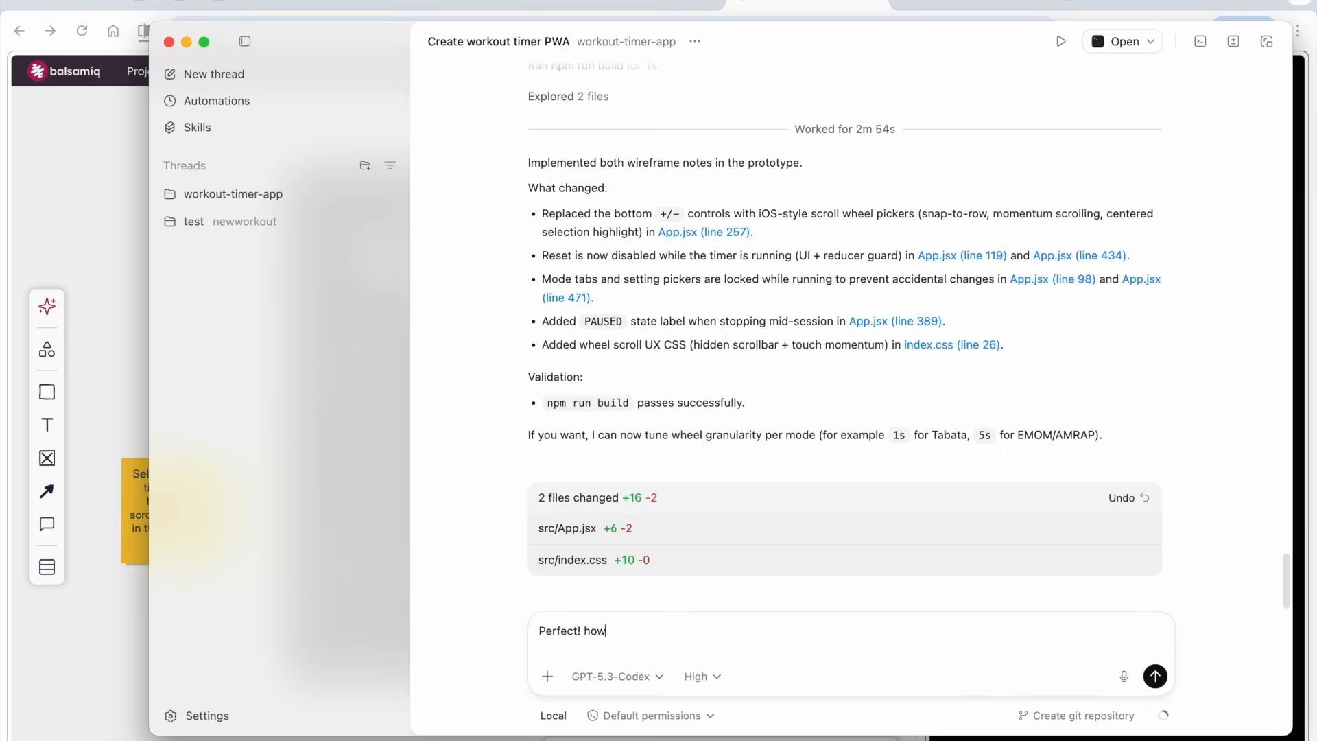
pyautogui.write('ever the start/stop button is not centered anymore. Can you center it again just li')
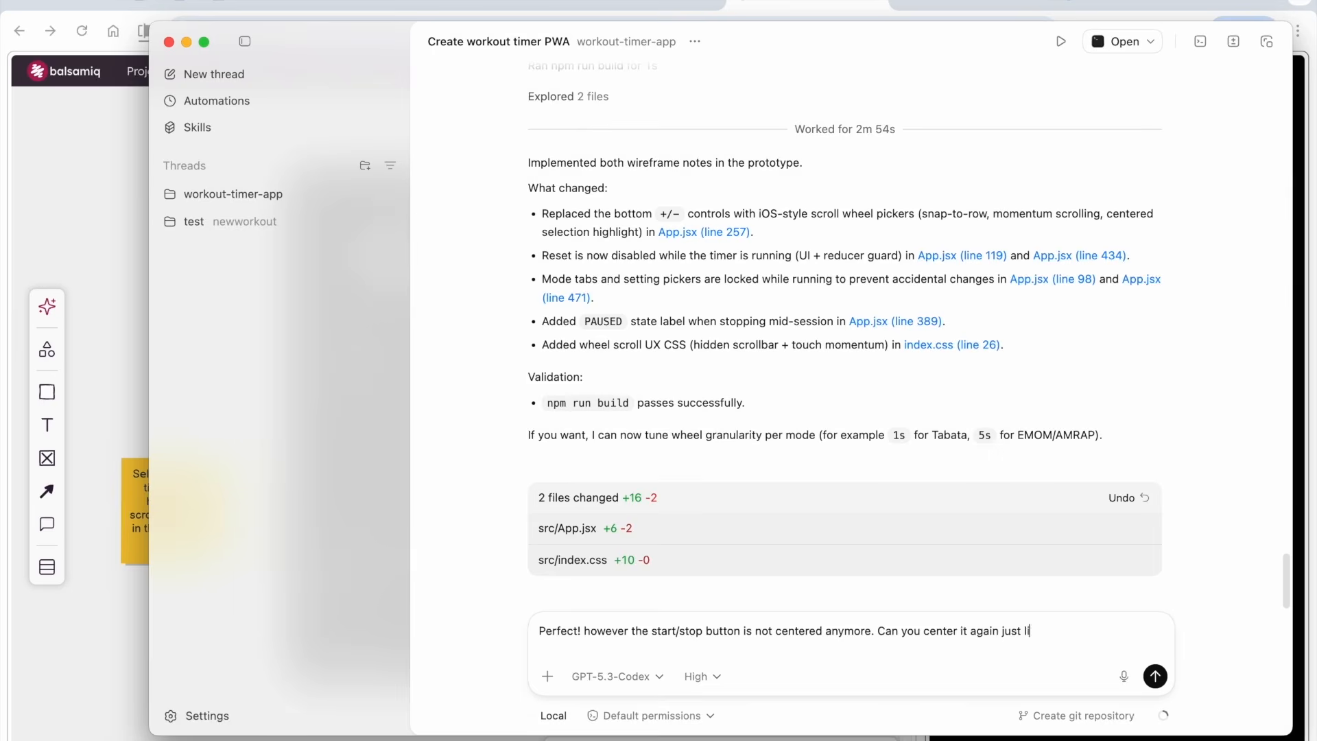
pyautogui.write('ke in the wireframe?')
pyautogui.press('Return')
# Paste the settings screen wireframe, gear icon and their annotations onto the Workout Timer App board and review them
pyautogui.press('super+Tab')
pyautogui.press('super+Tab')
pyautogui.press('super+Tab')
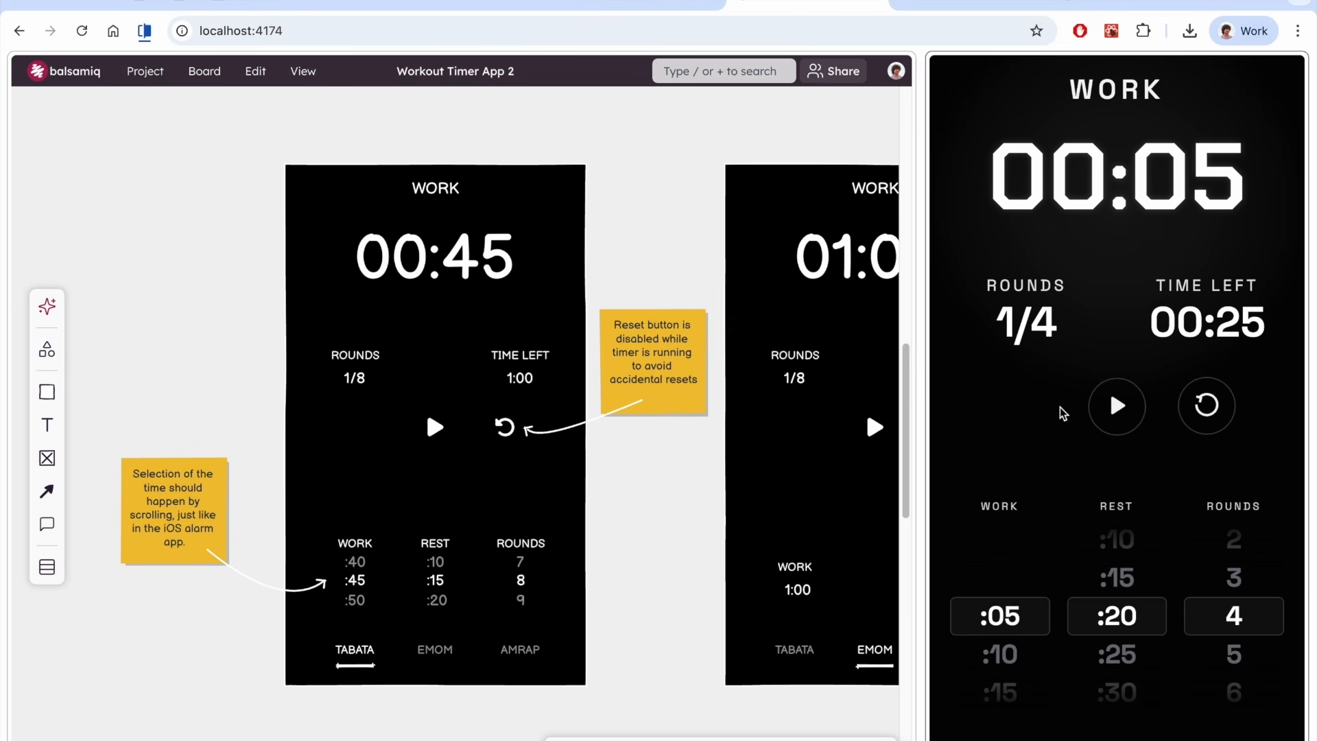
pyautogui.click(47, 566)
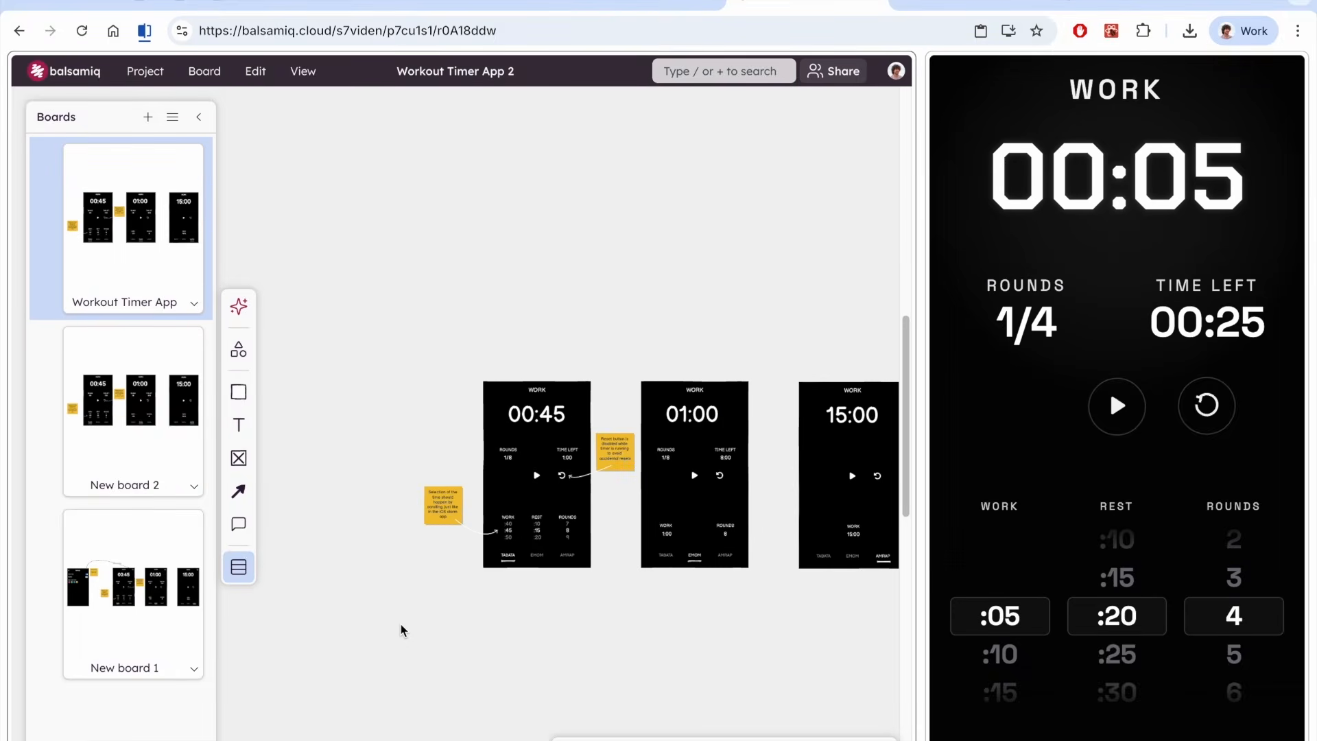
pyautogui.hotkey('ctrl', 'v')
pyautogui.moveTo(471, 559); pyautogui.dragTo(307, 516)
pyautogui.click(341, 590)
pyautogui.scroll(5, 502, 470)
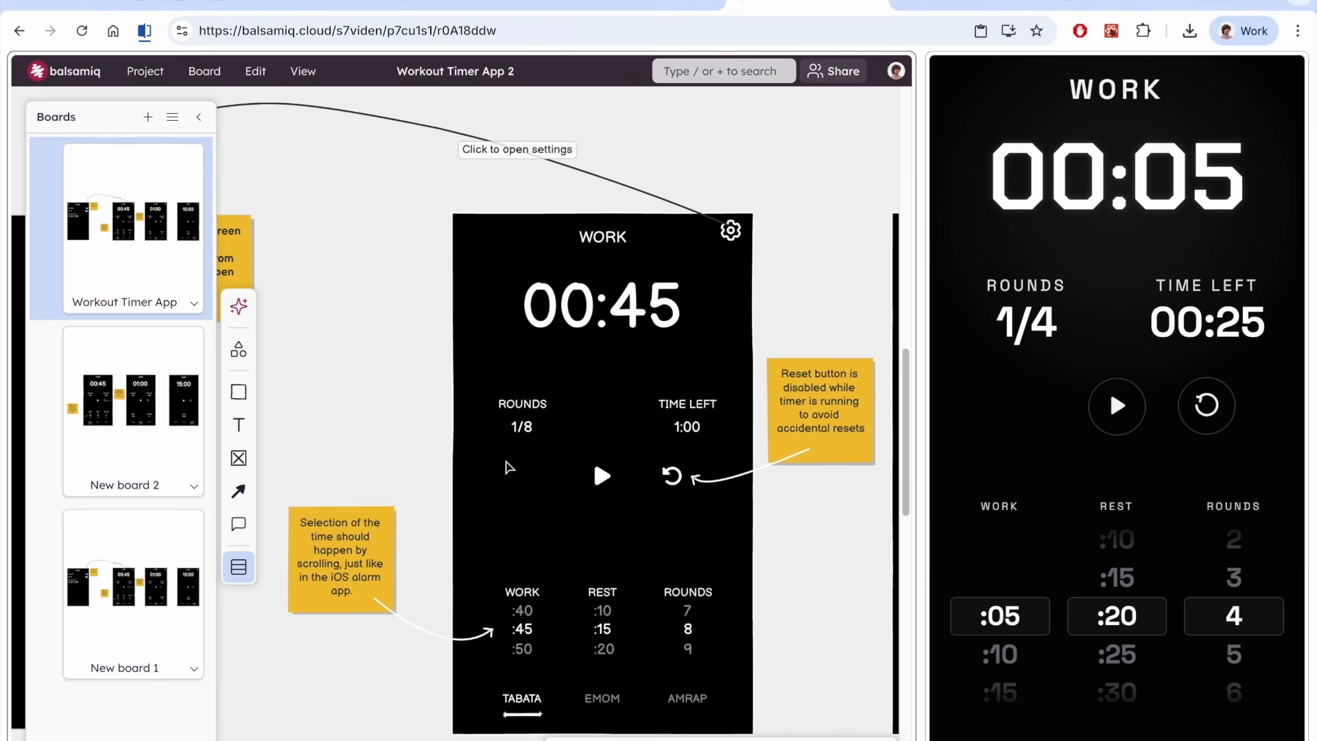
pyautogui.moveTo(310, 149); pyautogui.dragTo(704, 169)
pyautogui.moveTo(578, 480); pyautogui.dragTo(677, 419)
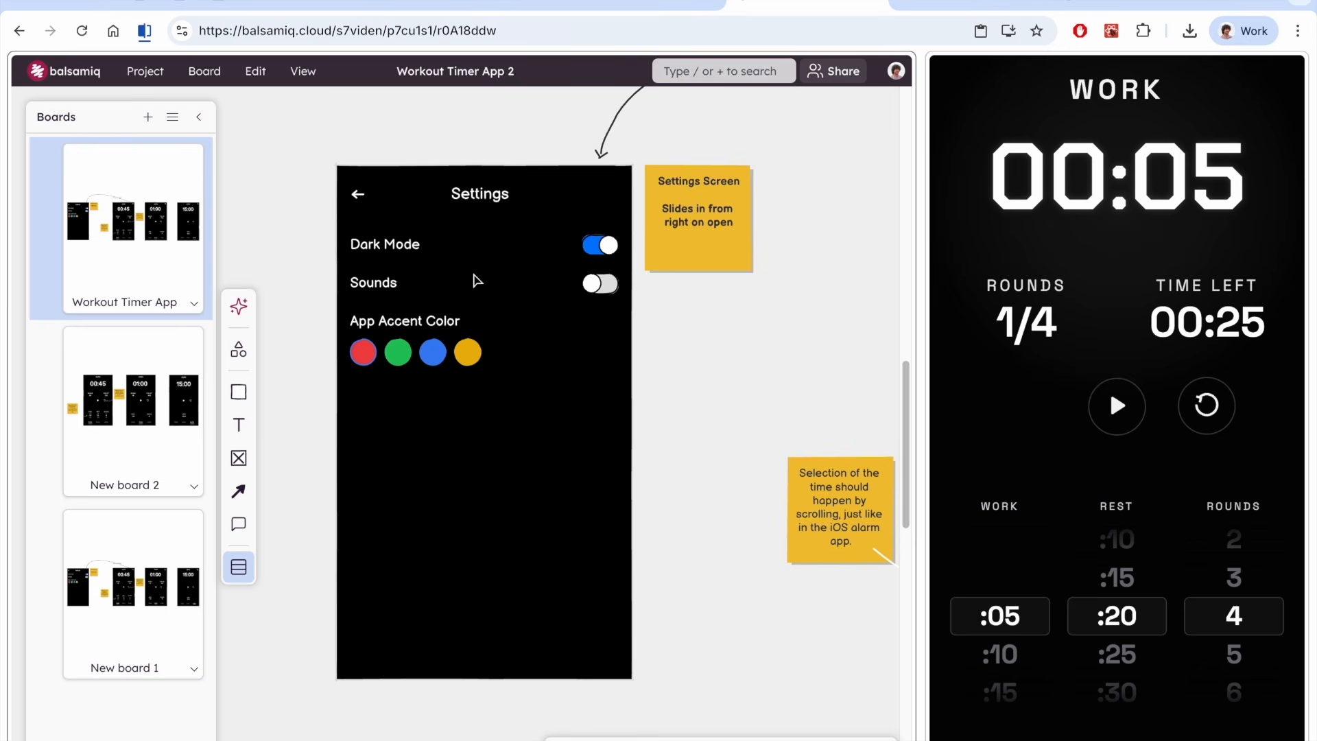
pyautogui.scroll(-2, 721, 425)
pyautogui.scroll(-1, 720, 426)
pyautogui.moveTo(720, 425); pyautogui.dragTo(482, 399)
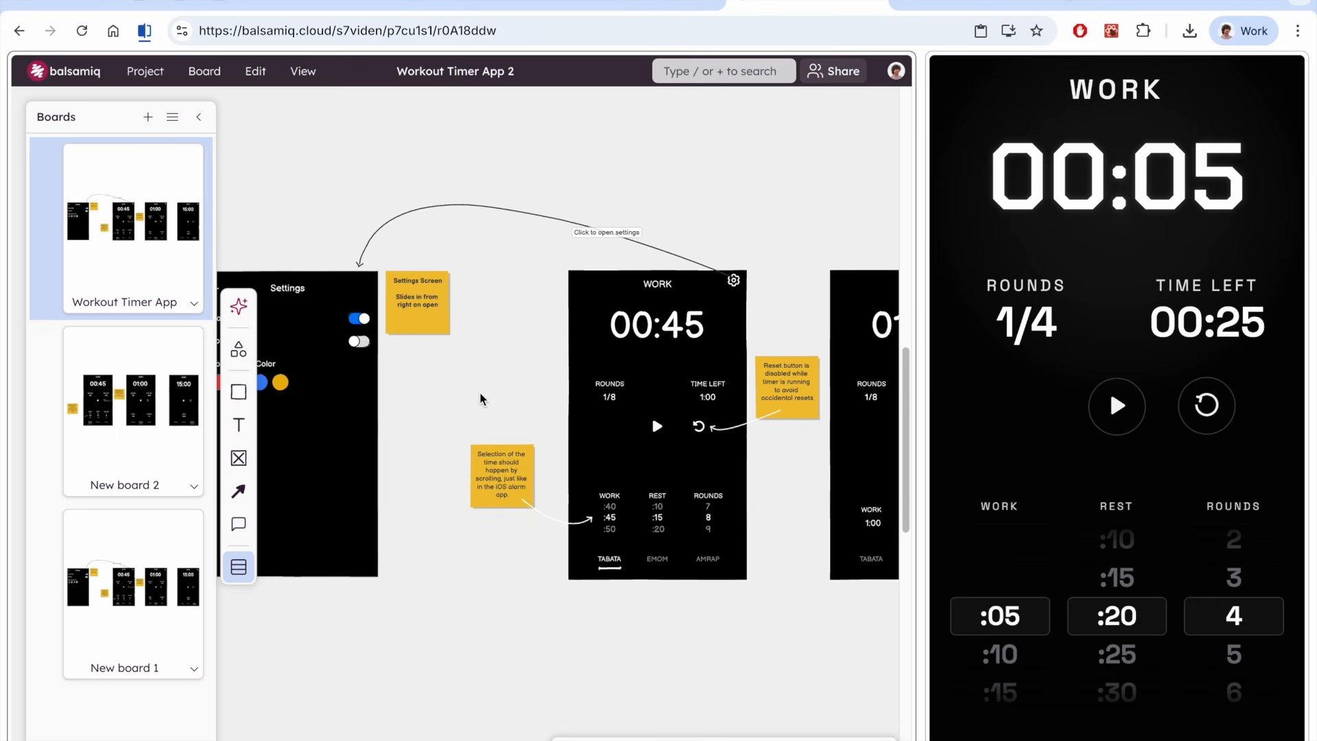
# Ask Codex: "I've updated the wireframe. Can you tell me what's changed and make a plan to integrate the changes in our prototype?"
pyautogui.press('super+Tab')
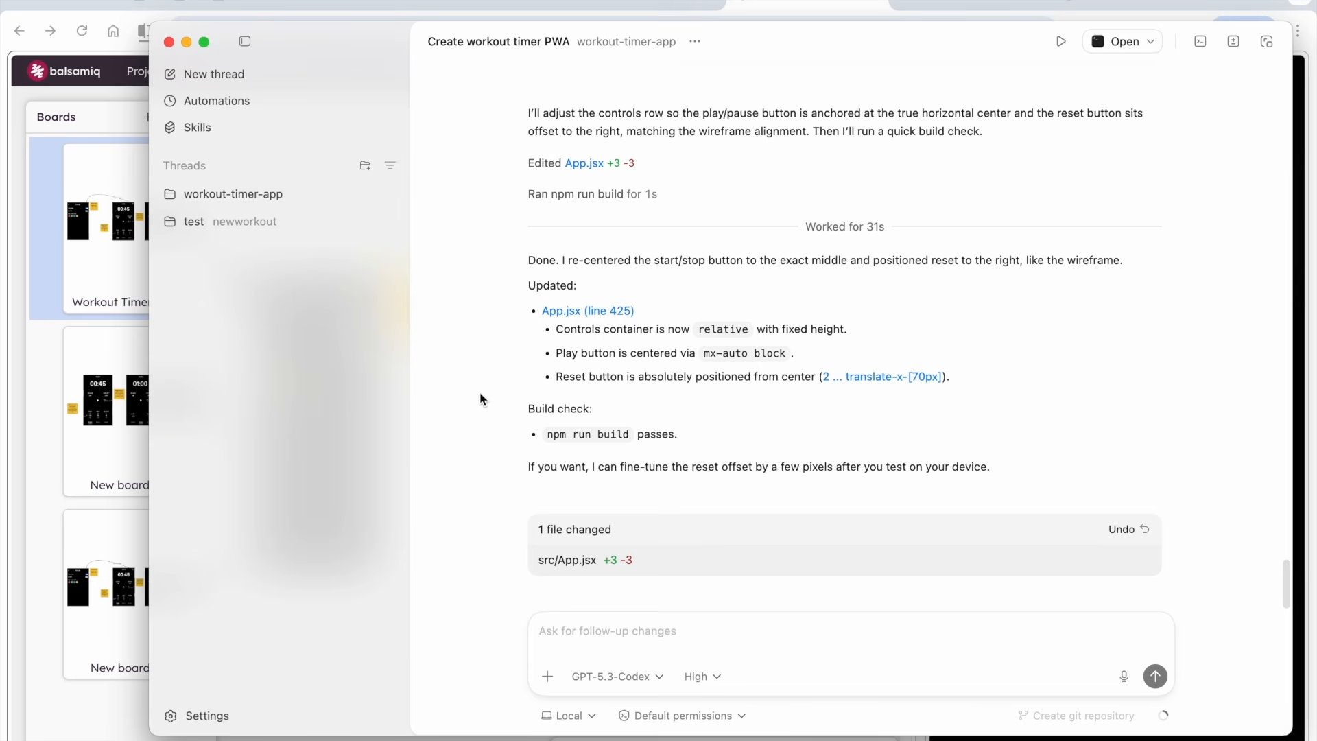
pyautogui.write("I've updated the wire")
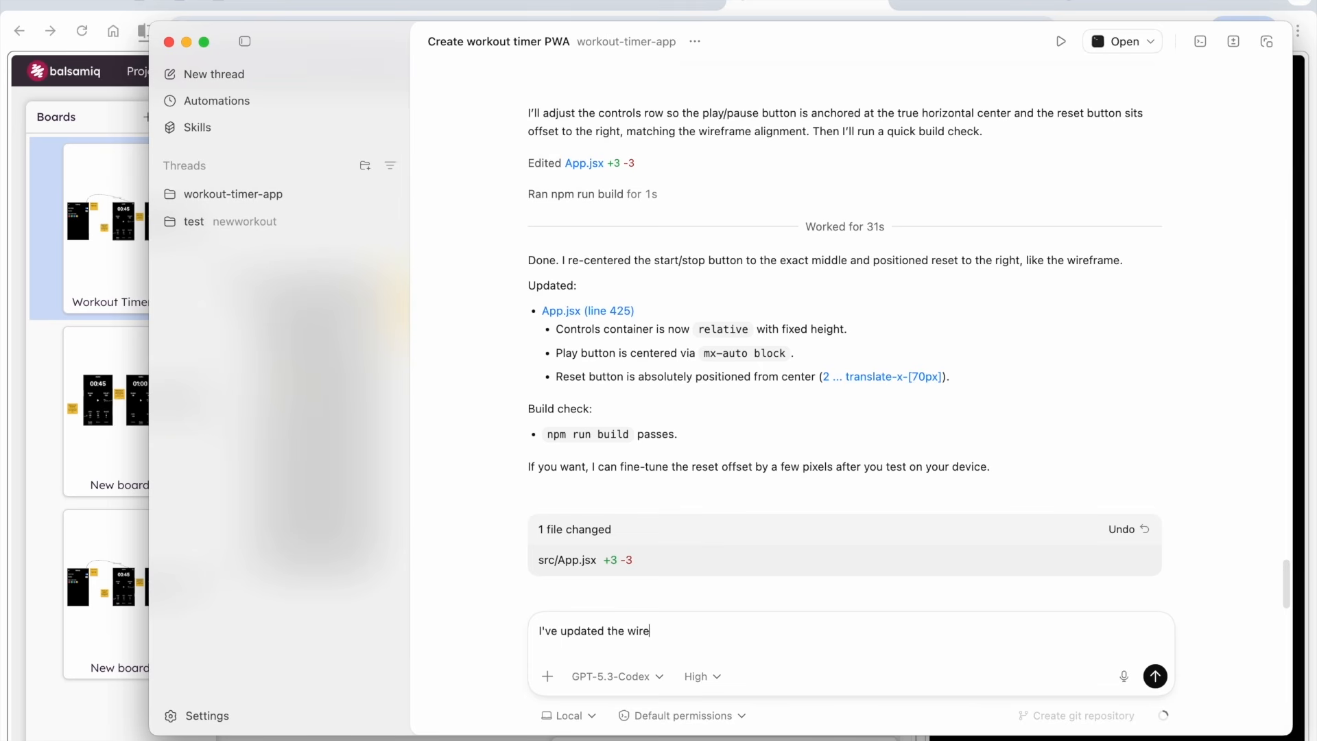
pyautogui.write("frame. Can you tell me what's changed and make a plan to integrate the changes in our prototype?")
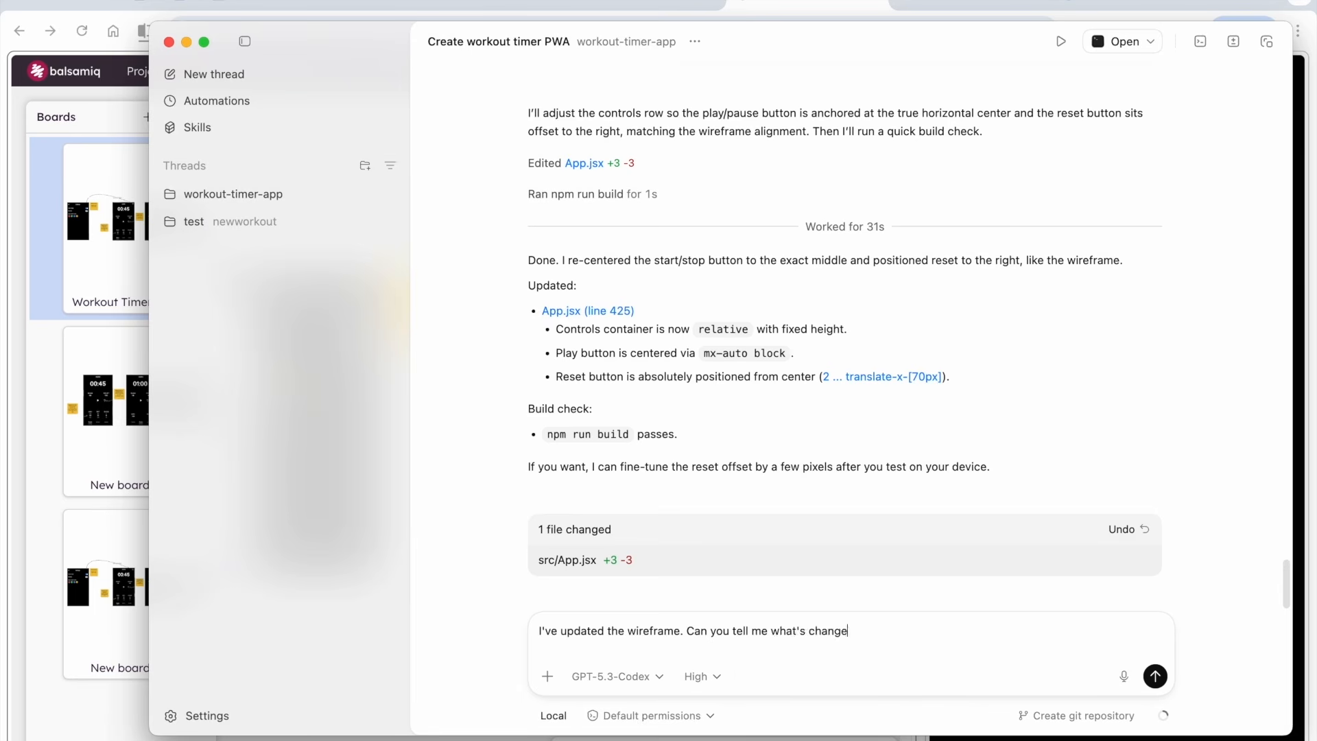
pyautogui.press('Return')
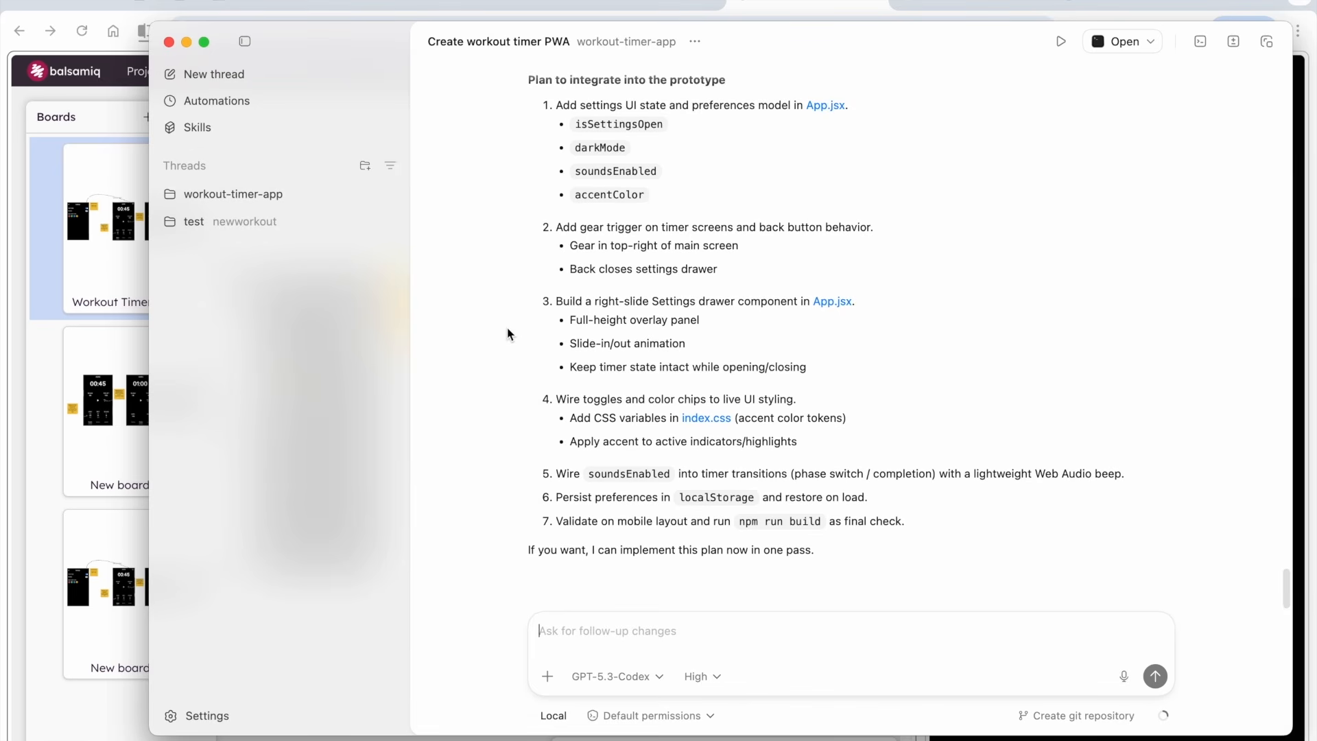
# Approve Codex's settings integration plan by replying "Yes please!"
pyautogui.write('Yes please!')
pyautogui.press('Return')
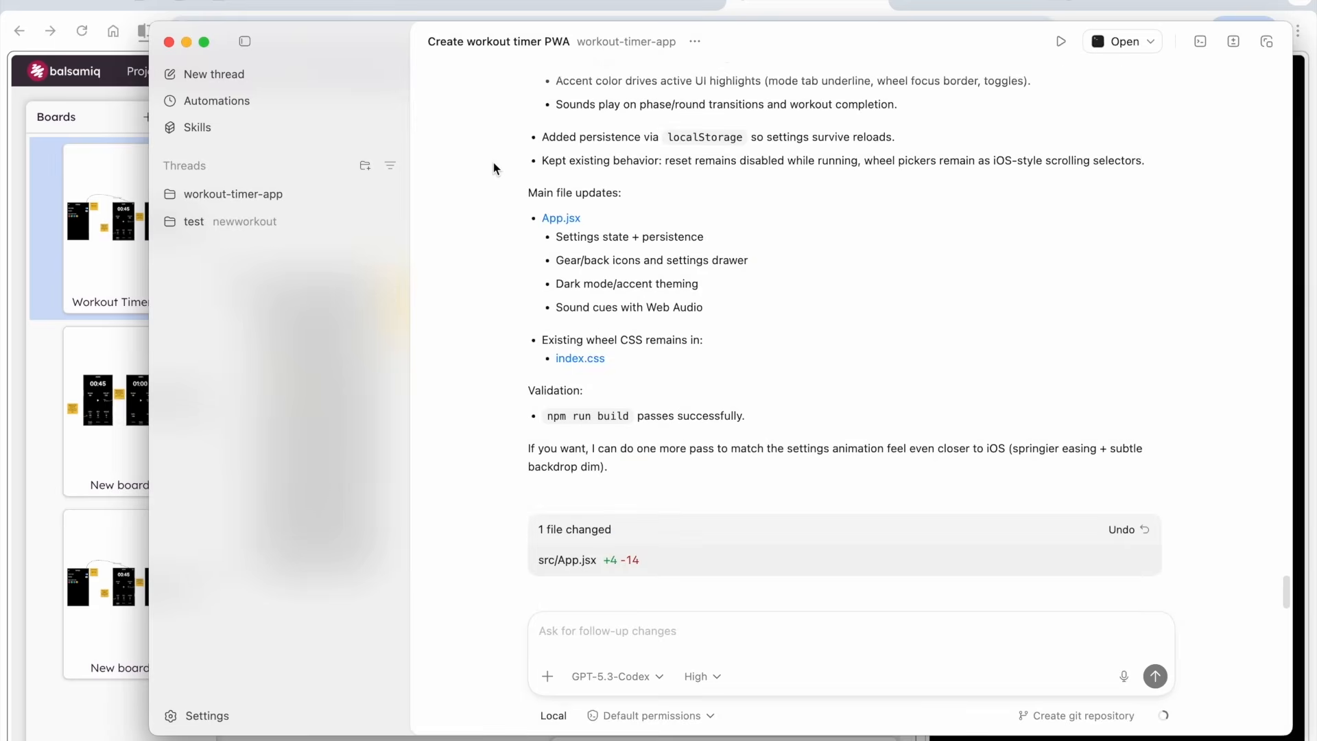
# Hide the boards list and test switching the prototype between EMOM, AMRAP and TABATA modes
pyautogui.press('super+Tab')
pyautogui.click(198, 117)
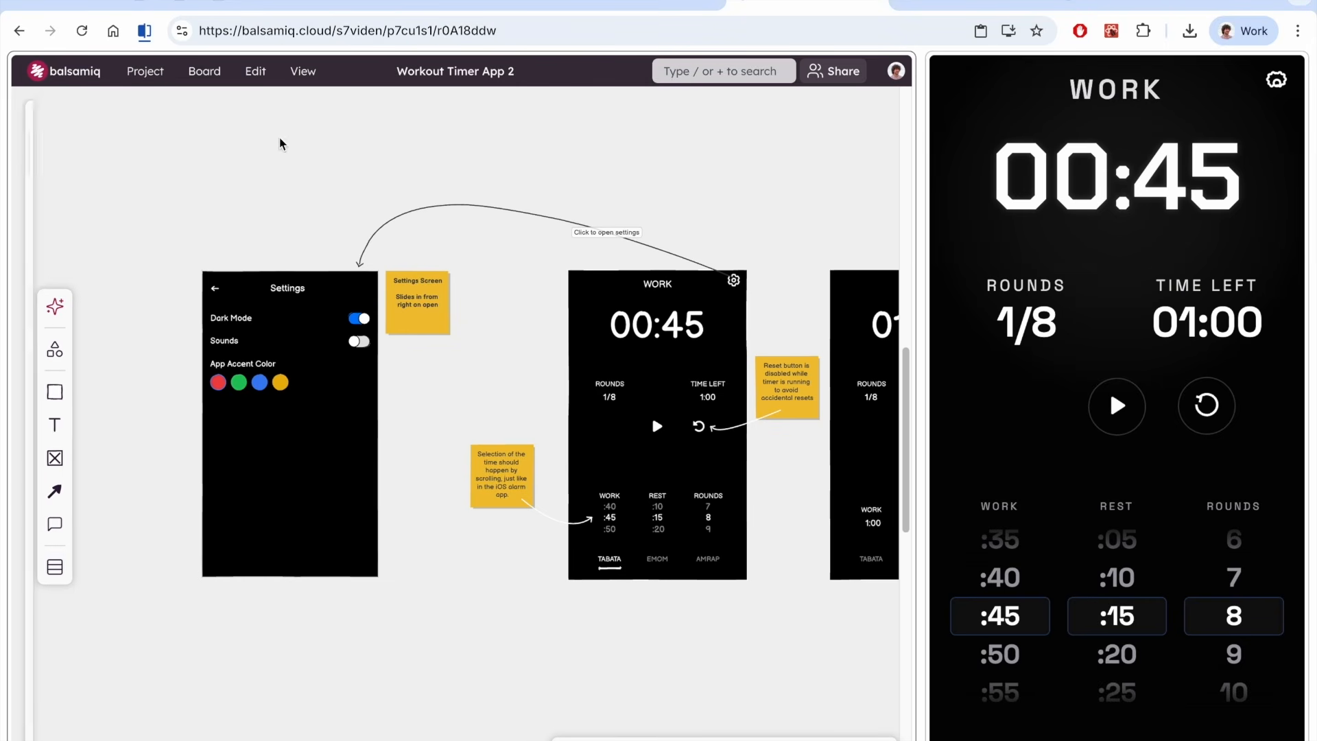
pyautogui.click(1112, 739)
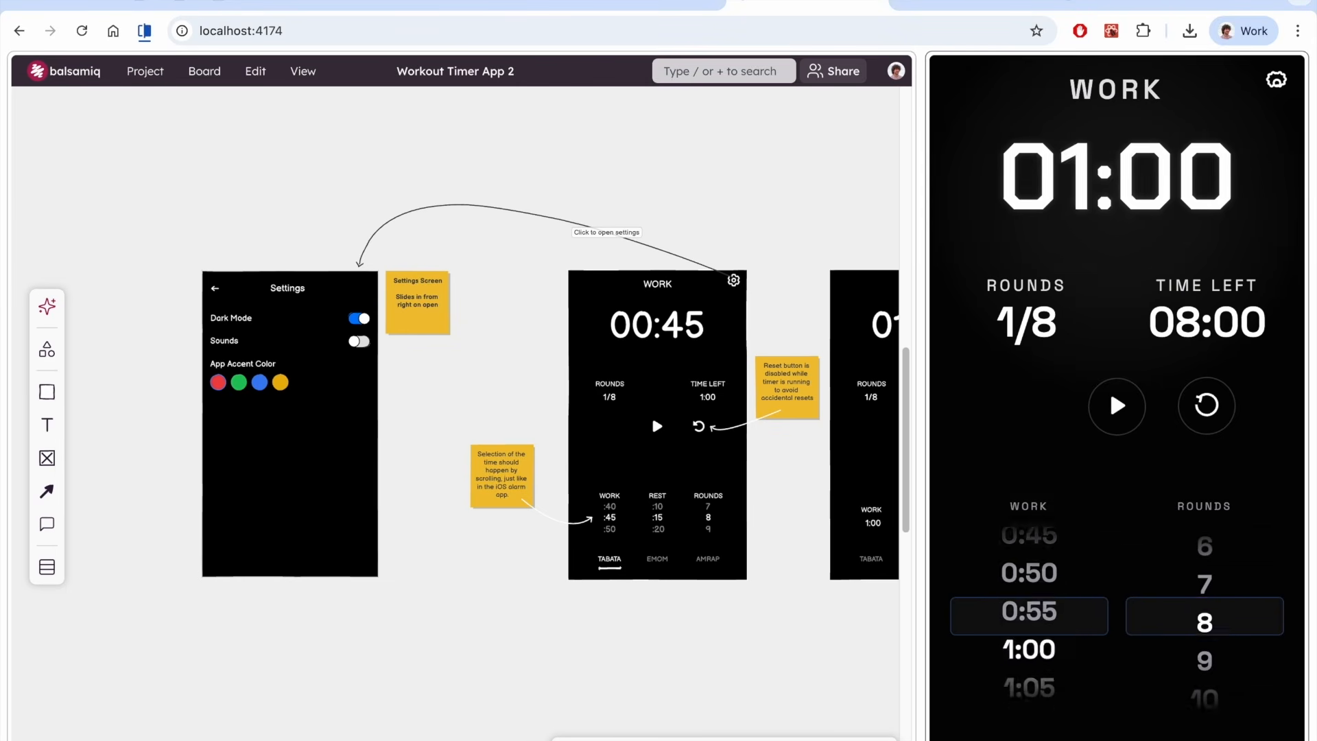
pyautogui.click(1205, 740)
pyautogui.click(1021, 740)
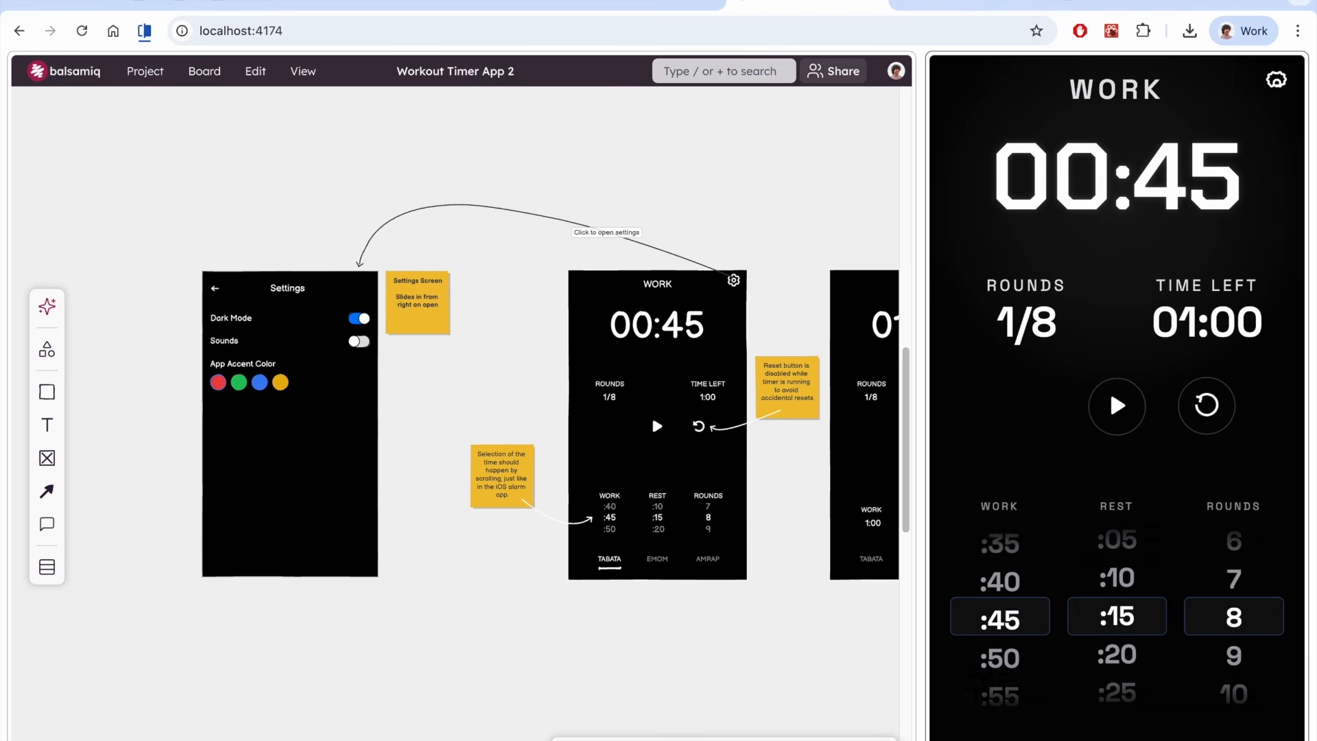
# Open the prototype's settings and test the Dark Mode and Sounds toggles and the green, red and yellow accent colors
pyautogui.click(1278, 83)
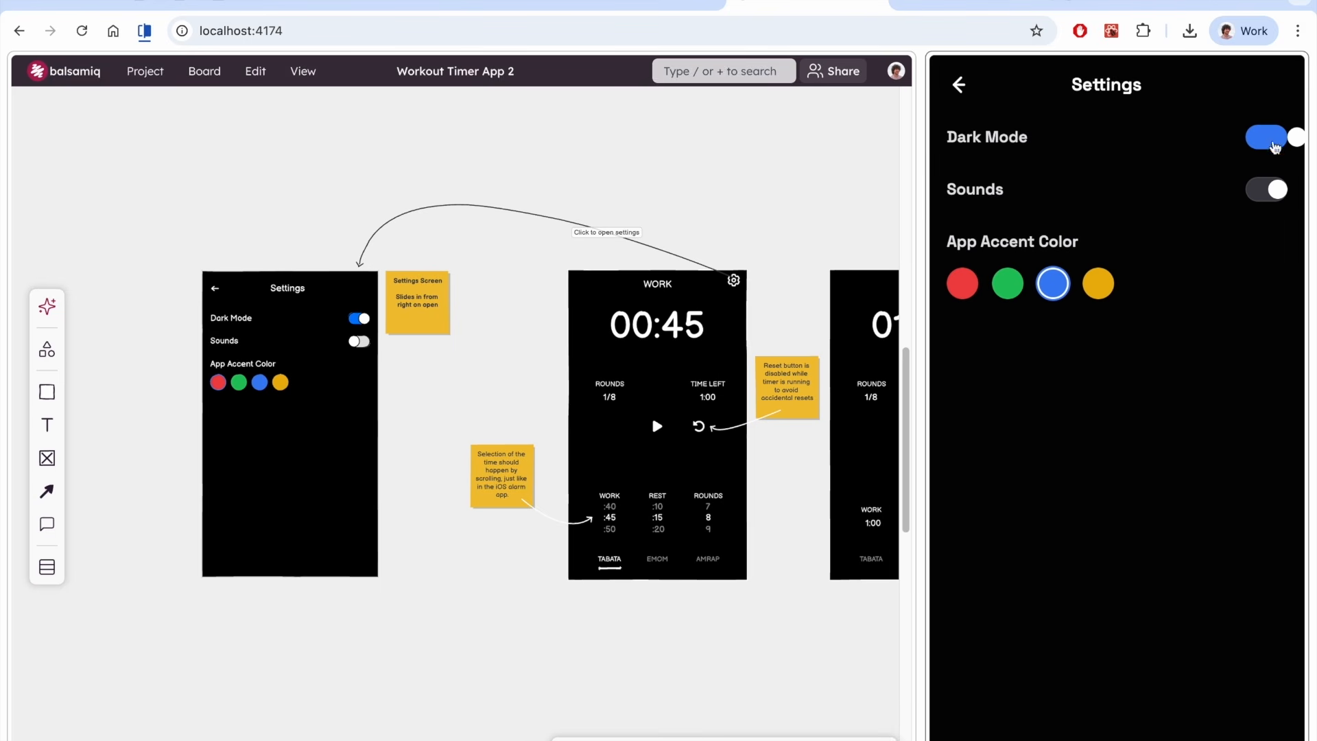
pyautogui.click(1274, 146)
pyautogui.click(1274, 146)
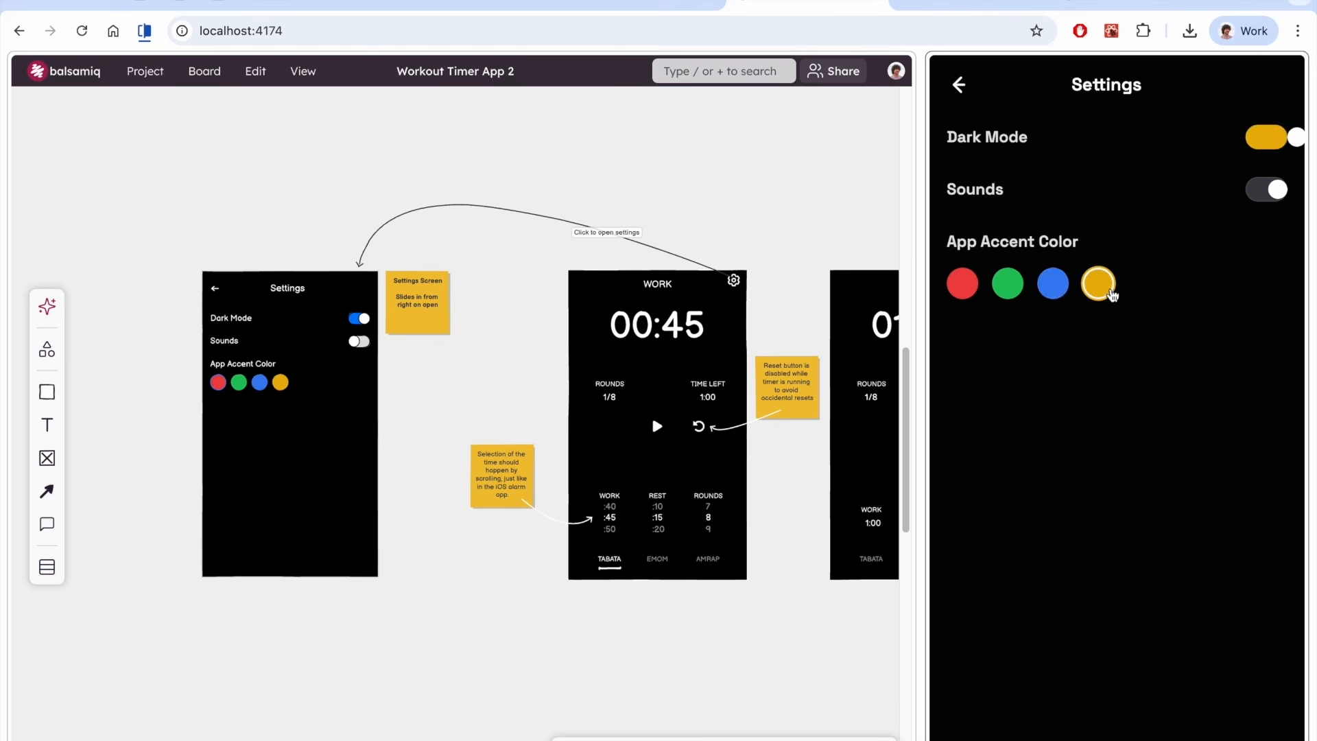
pyautogui.click(1008, 284)
pyautogui.click(962, 285)
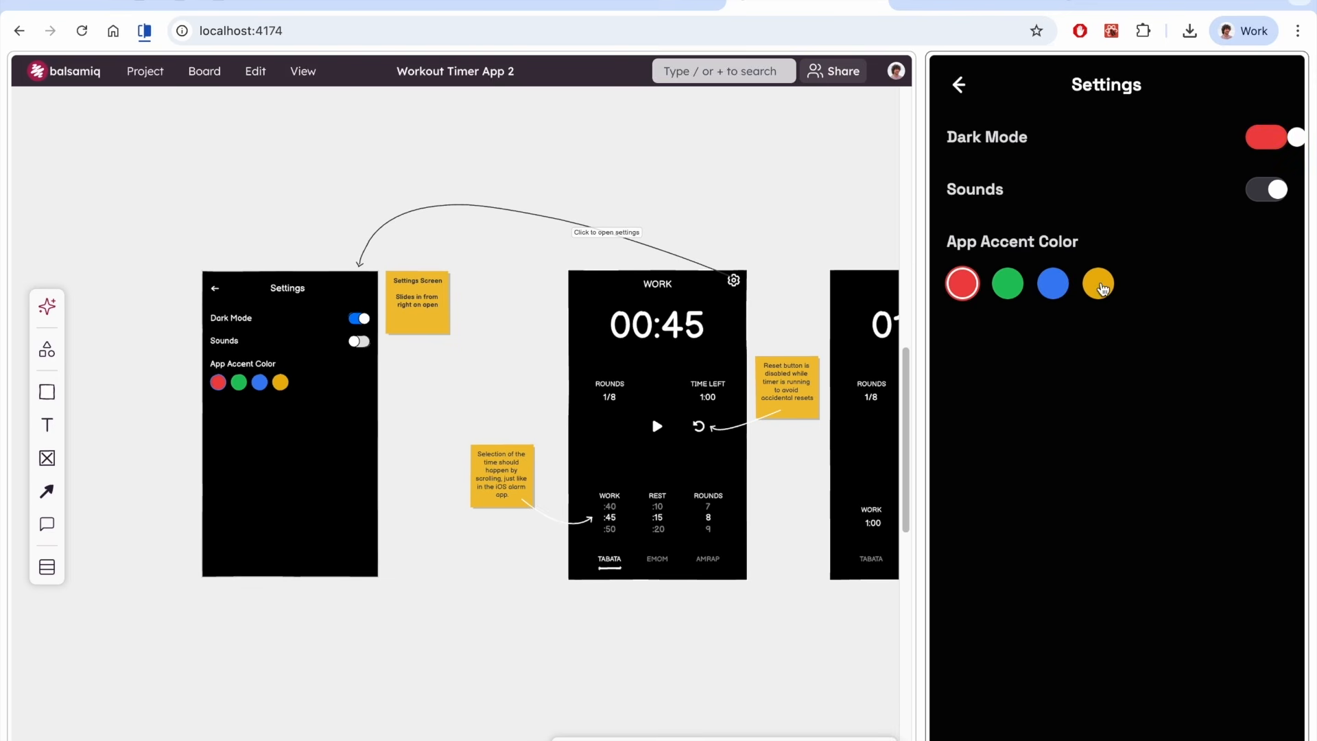
pyautogui.click(1098, 283)
pyautogui.click(1274, 192)
pyautogui.click(1277, 196)
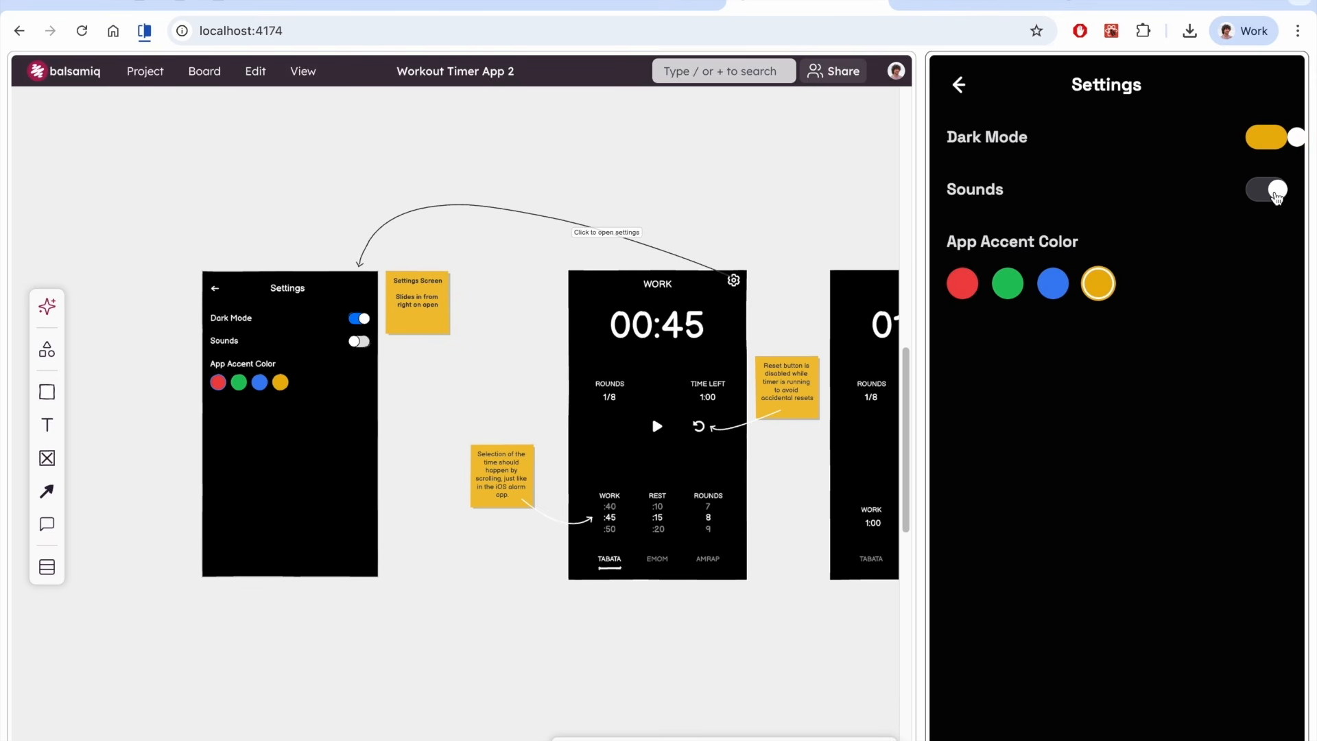
# Capture a screenshot of the settings toggles and send it to Codex with "The dot in the toggle switch in the settings view is a bit off"
pyautogui.press('super+shift+4')
pyautogui.moveTo(940, 68); pyautogui.dragTo(1304, 227)
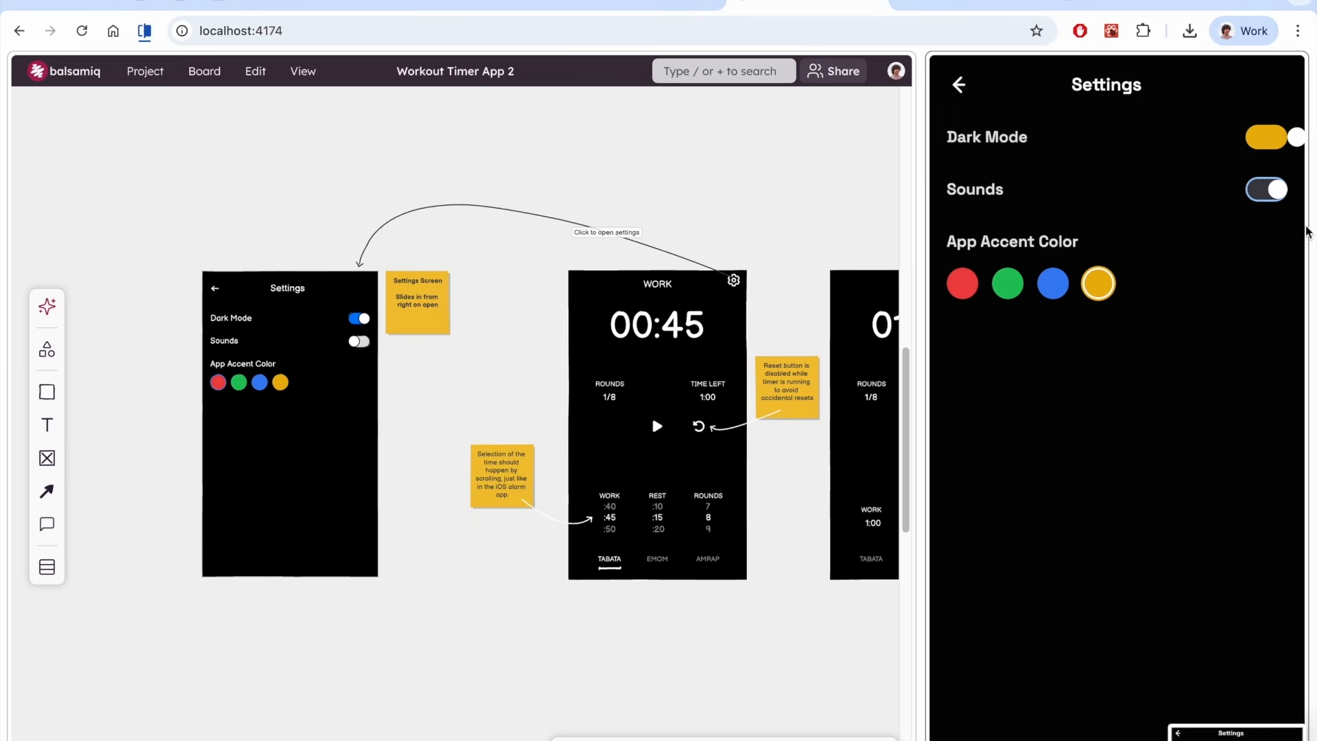
pyautogui.press('super+Tab')
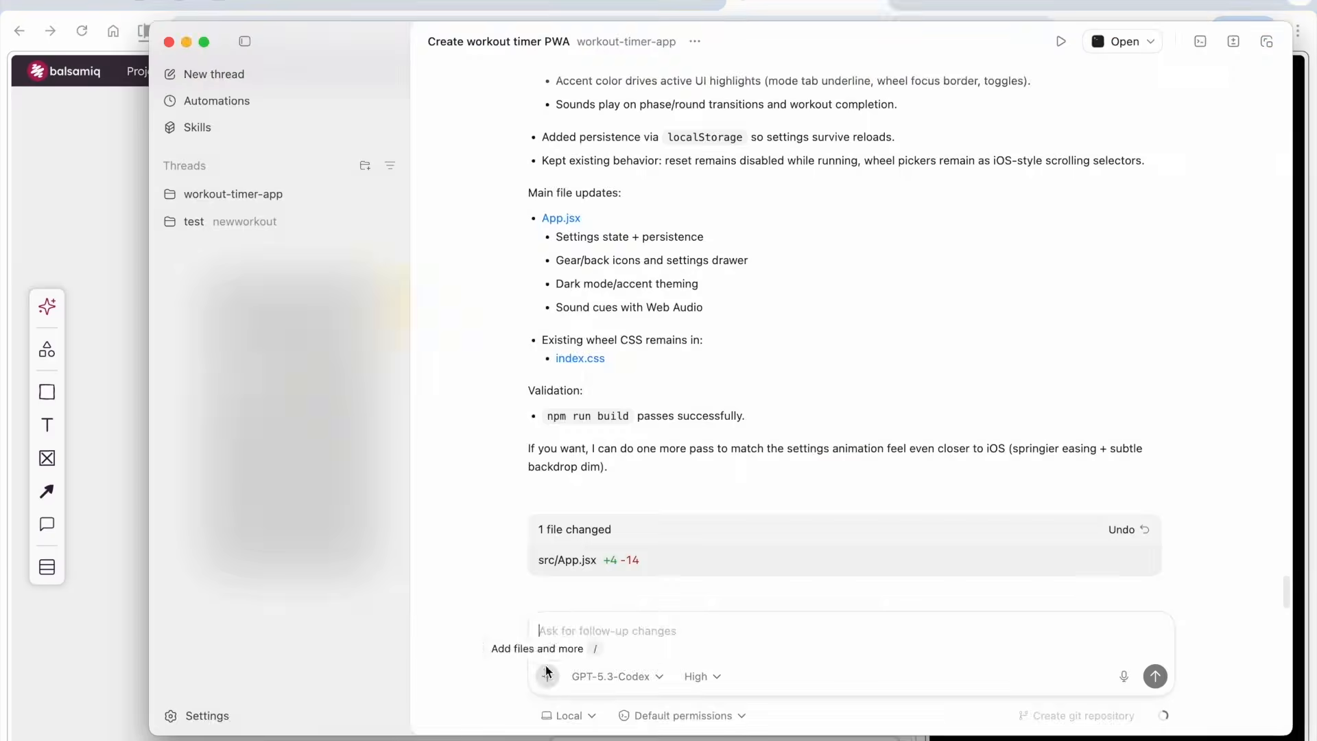
pyautogui.press('super+v')
pyautogui.write('The dot in the toggle switch in the settings view is a bit off')
pyautogui.press('Return')
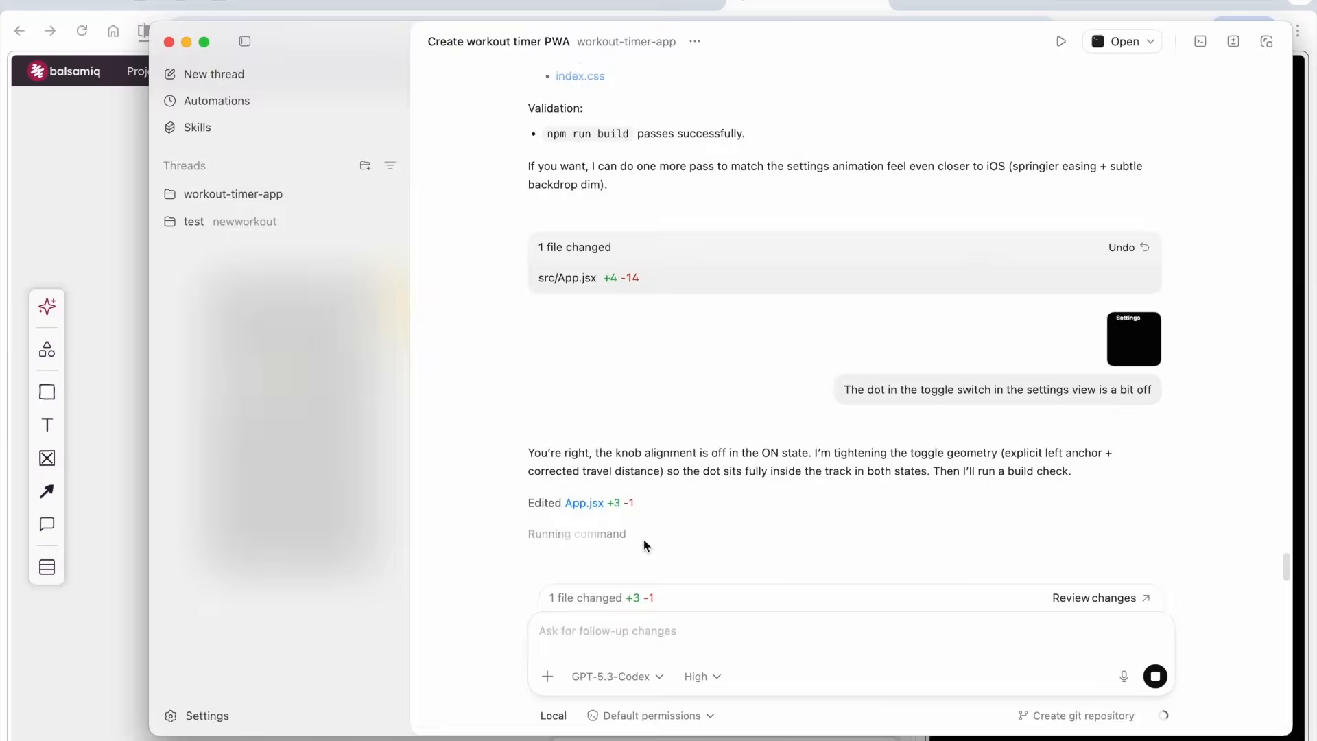
# Reopen the prototype's settings and retest the Dark Mode and Sounds toggle switches
pyautogui.press('super+Tab')
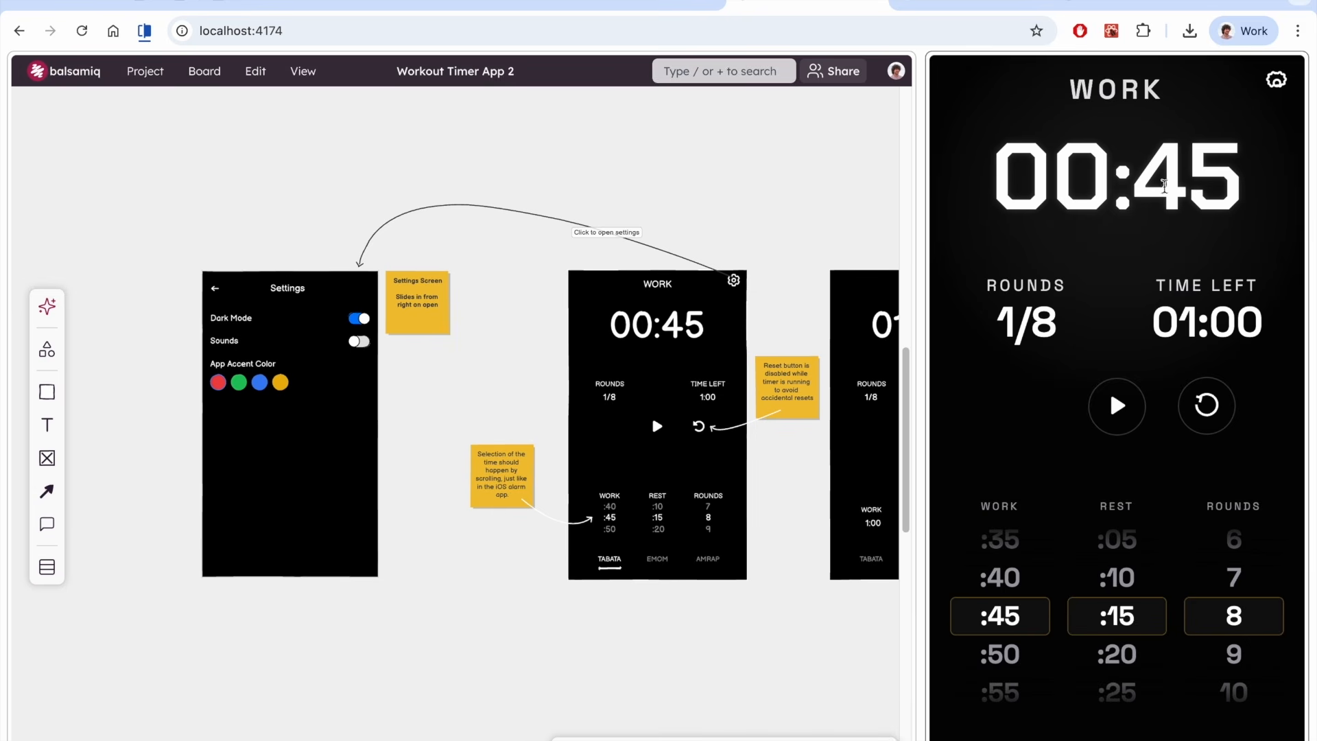
pyautogui.click(1274, 86)
pyautogui.click(1269, 141)
pyautogui.click(1268, 140)
pyautogui.click(1268, 141)
pyautogui.click(1267, 140)
pyautogui.click(1267, 186)
pyautogui.click(1267, 188)
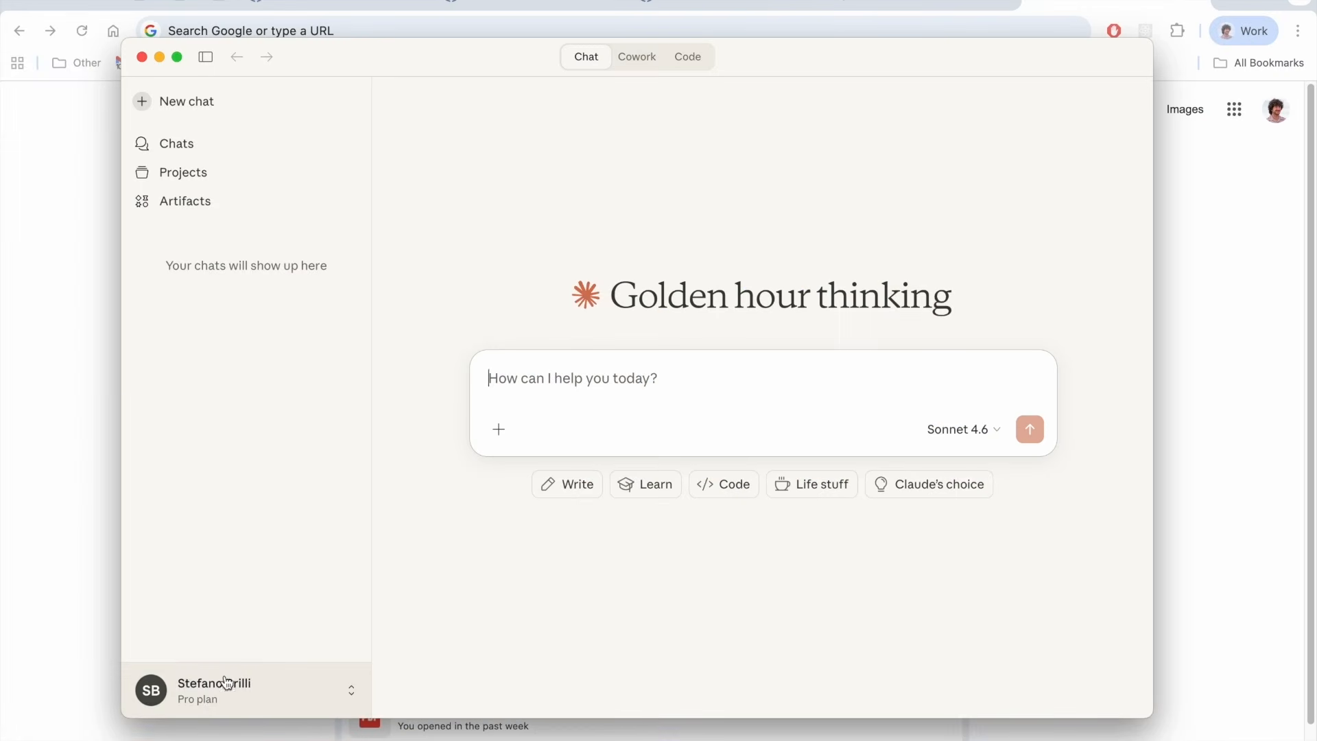
pyautogui.click(231, 679)
pyautogui.click(235, 456)
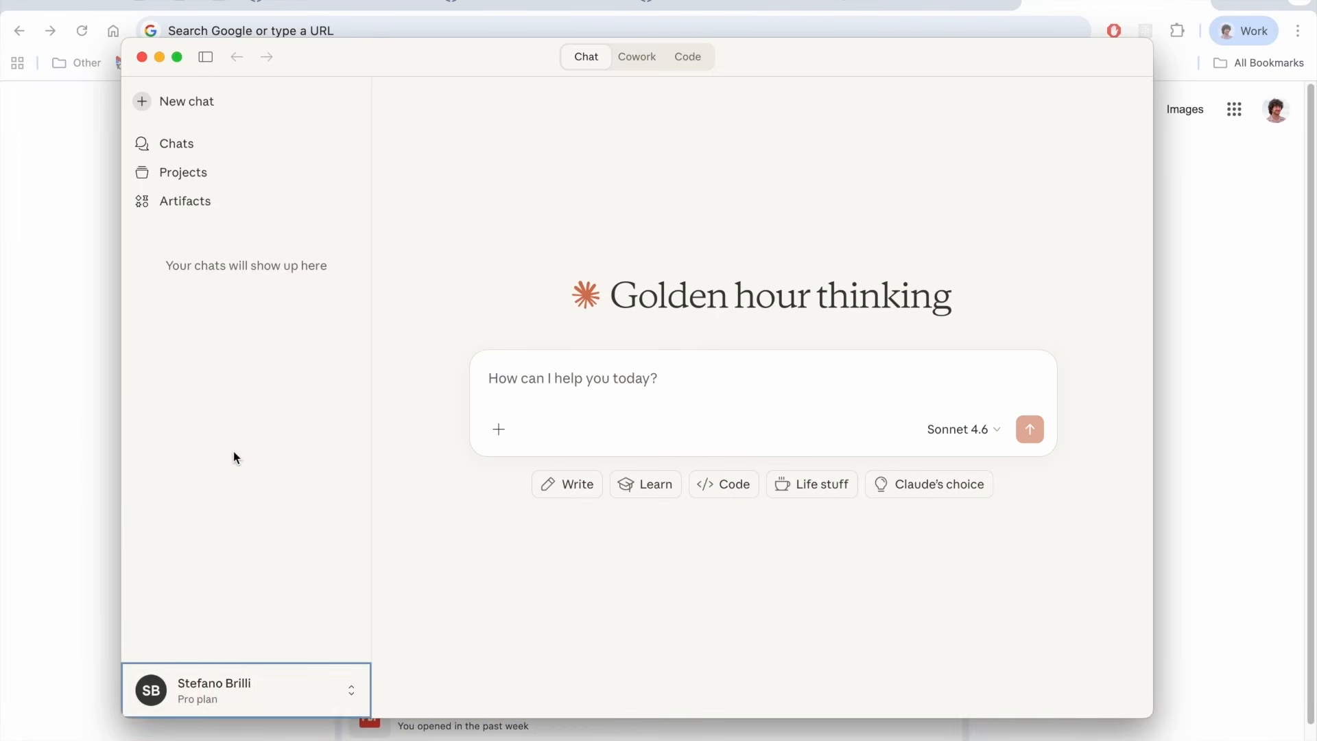
pyautogui.click(432, 424)
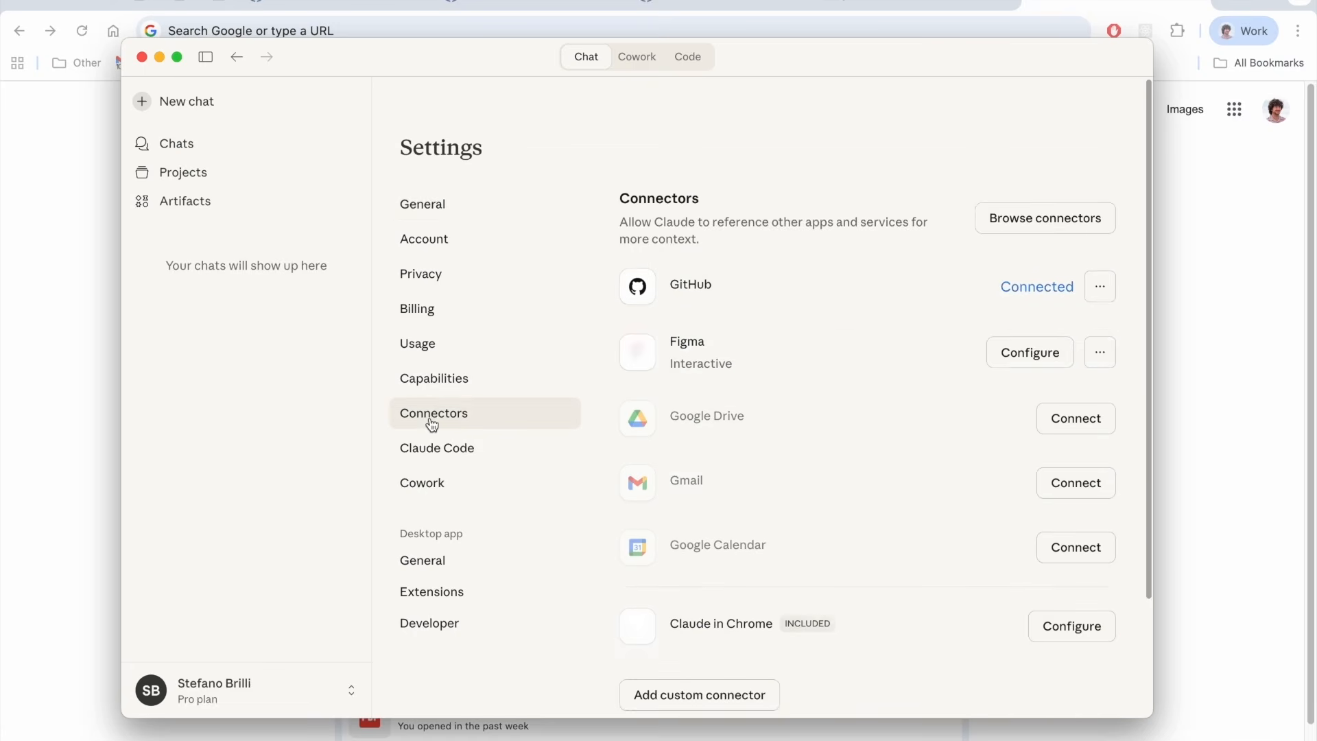
pyautogui.scroll(-3, 769, 457)
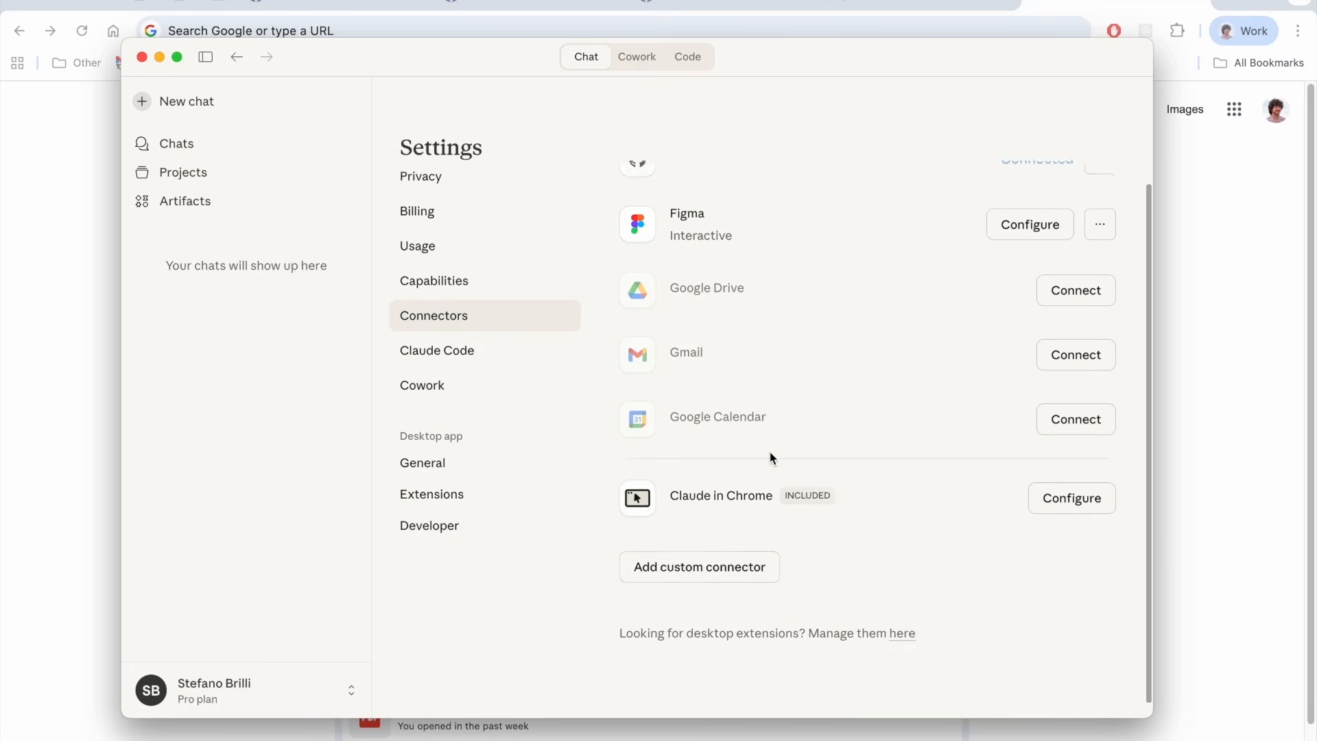
pyautogui.click(737, 551)
pyautogui.write('Balsamiq')
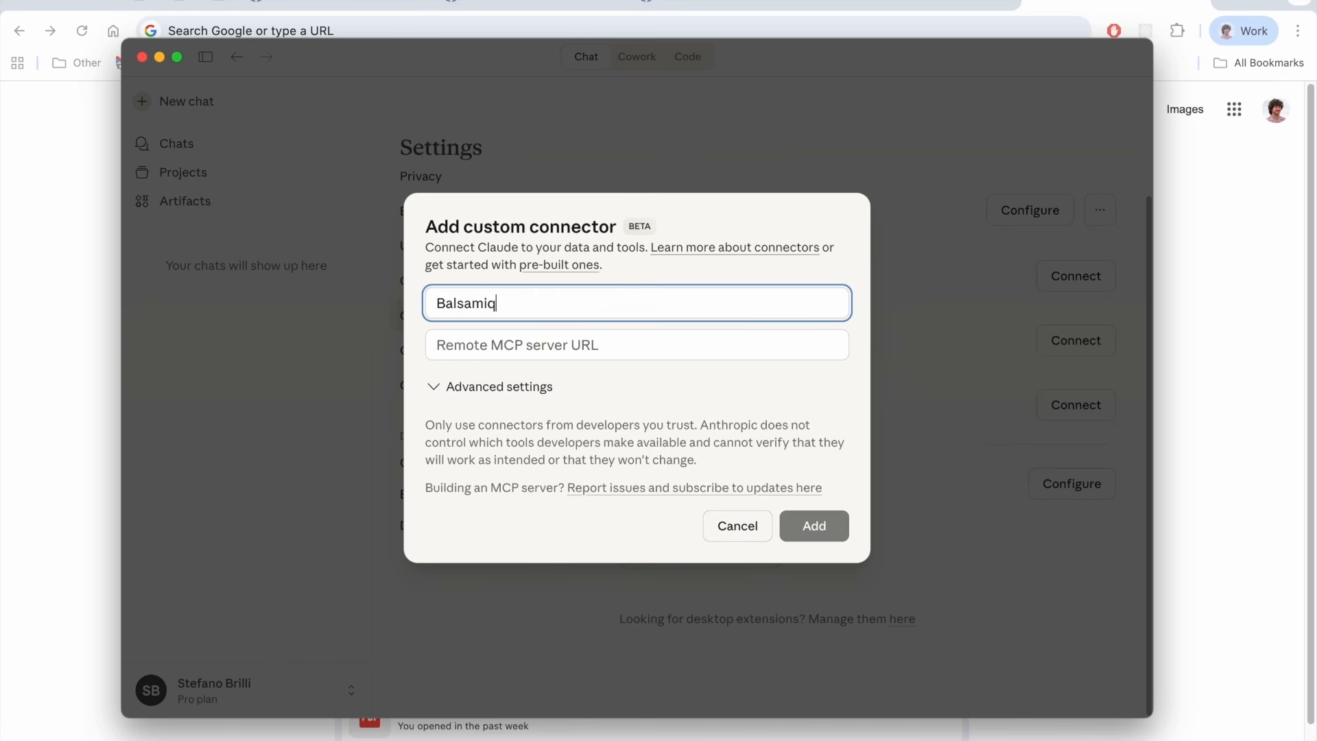
pyautogui.click(628, 346)
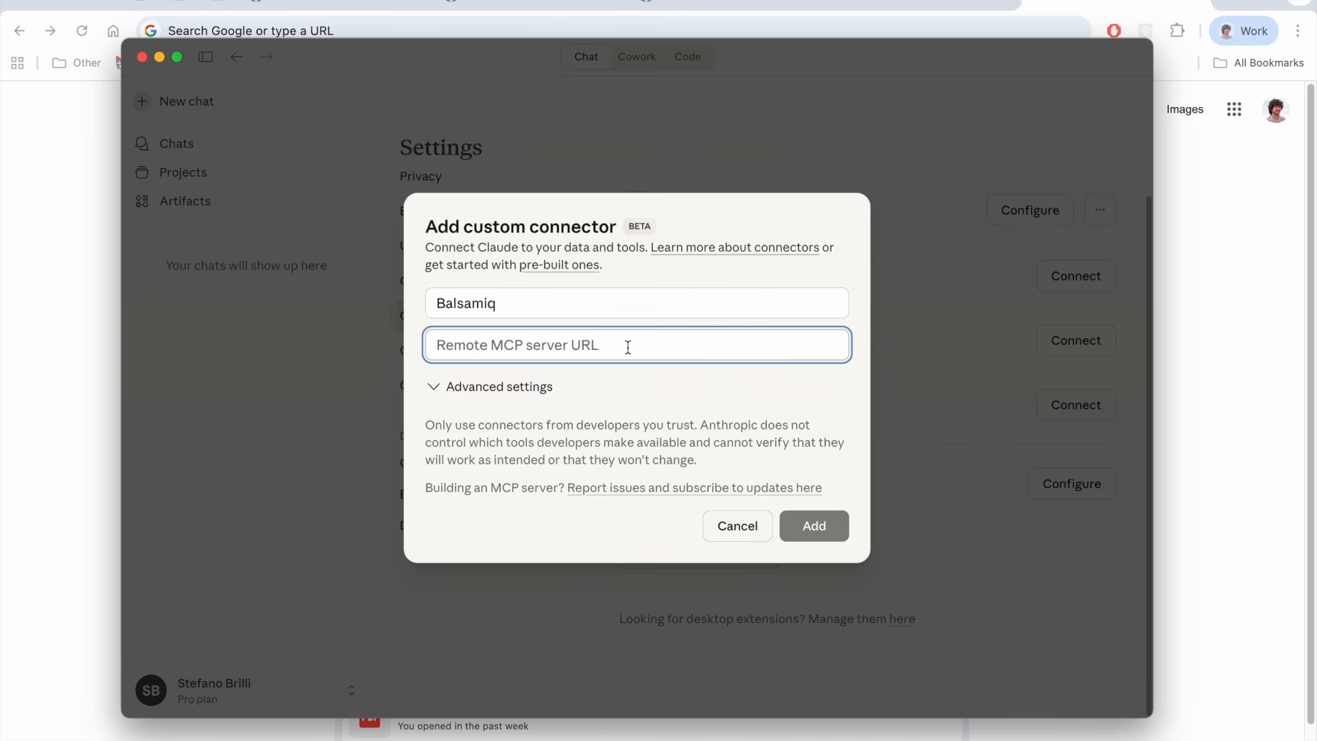
pyautogui.write('https://bais.balsamiq.com/mcp')
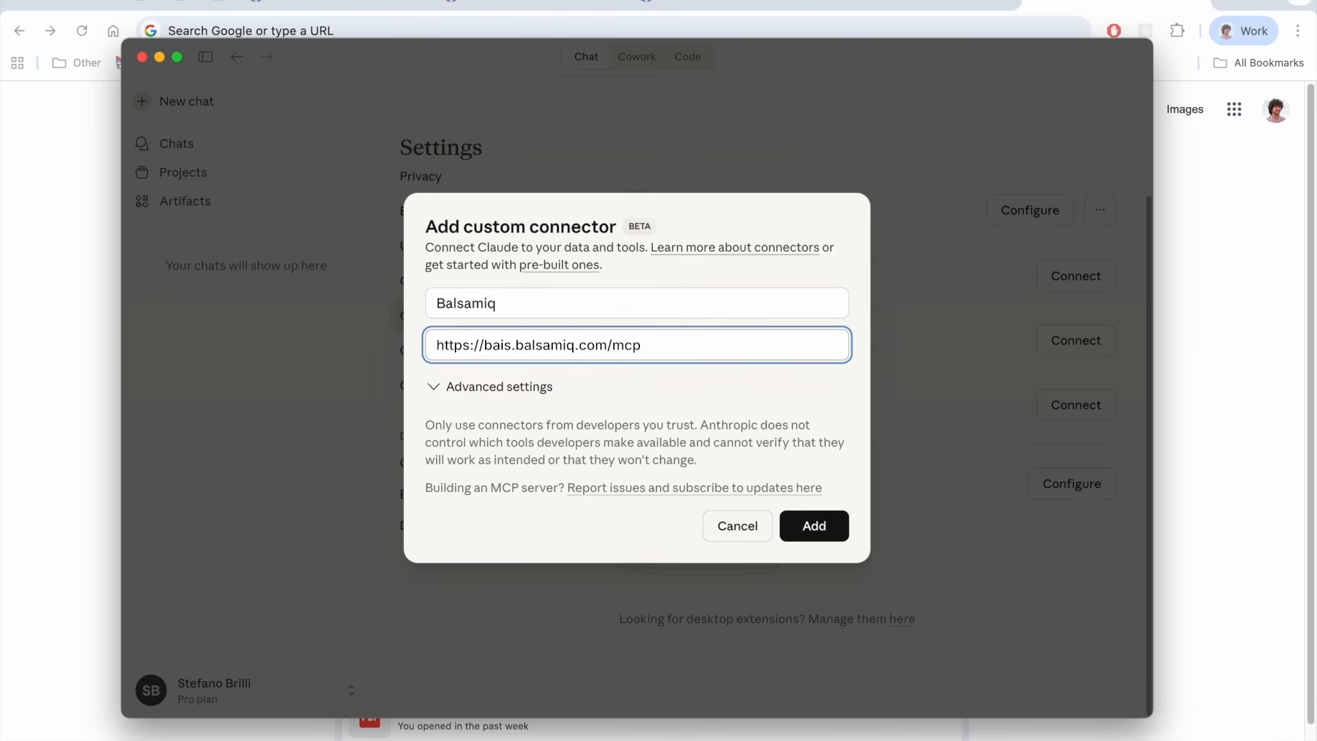
pyautogui.click(818, 524)
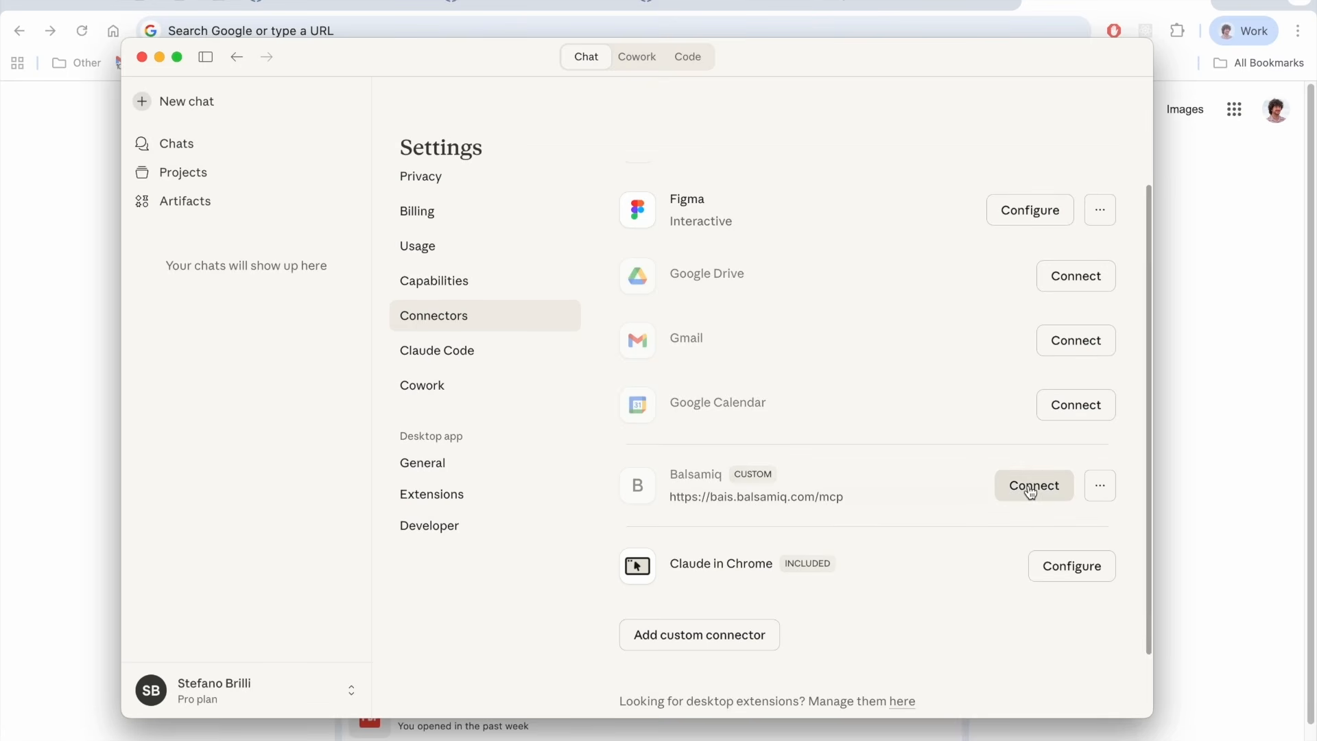
# Connect the Balsamiq connector, authorize Claude's access to the Balsamiq account, and allow opening Claude
pyautogui.click(1032, 487)
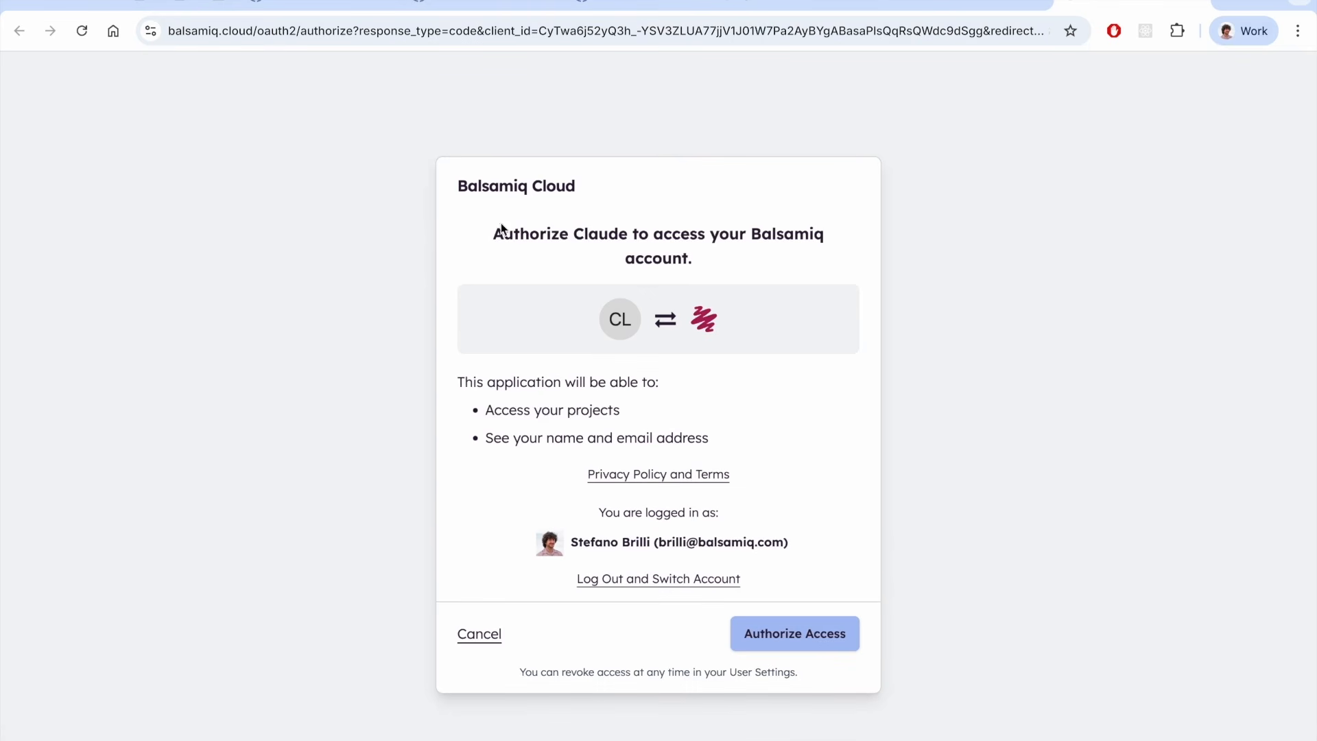
pyautogui.click(762, 635)
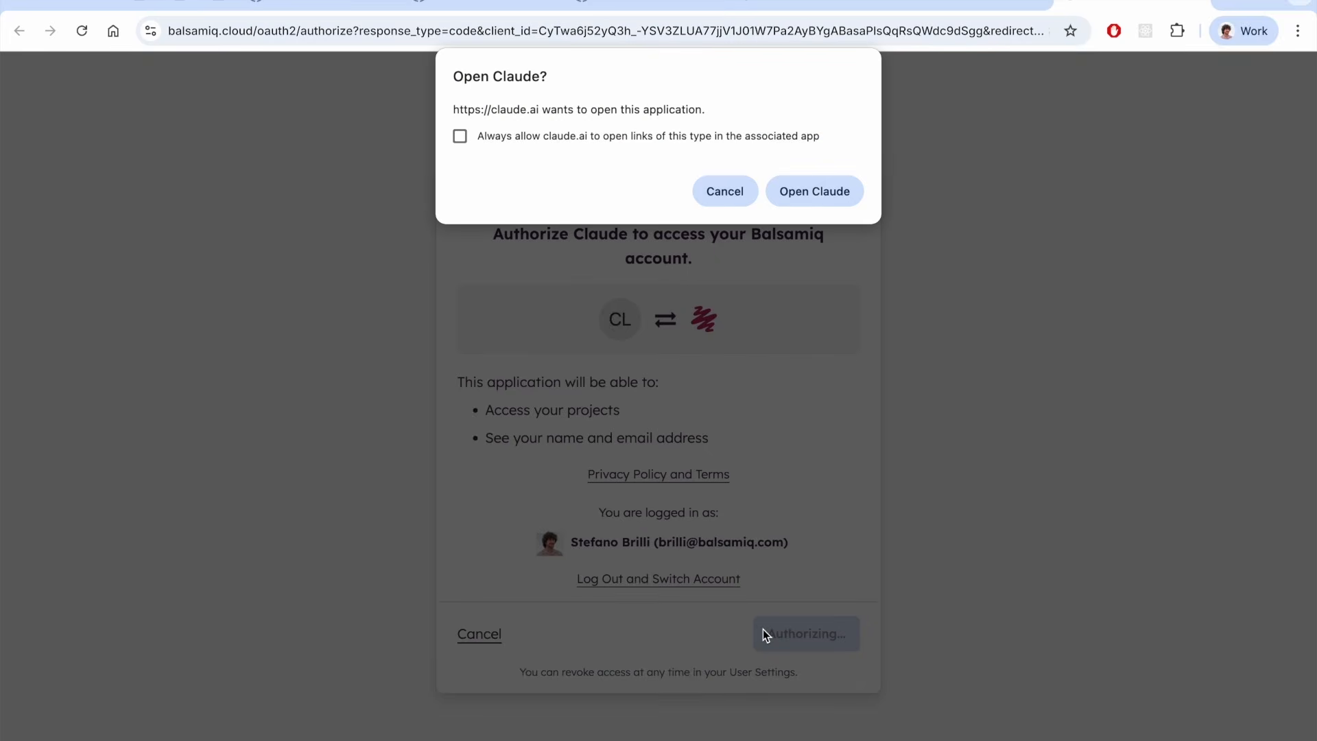
pyautogui.click(821, 196)
# Ask Claude, using Haiku 4.5, to list your Balsamiq projects in the named space
pyautogui.write('list')
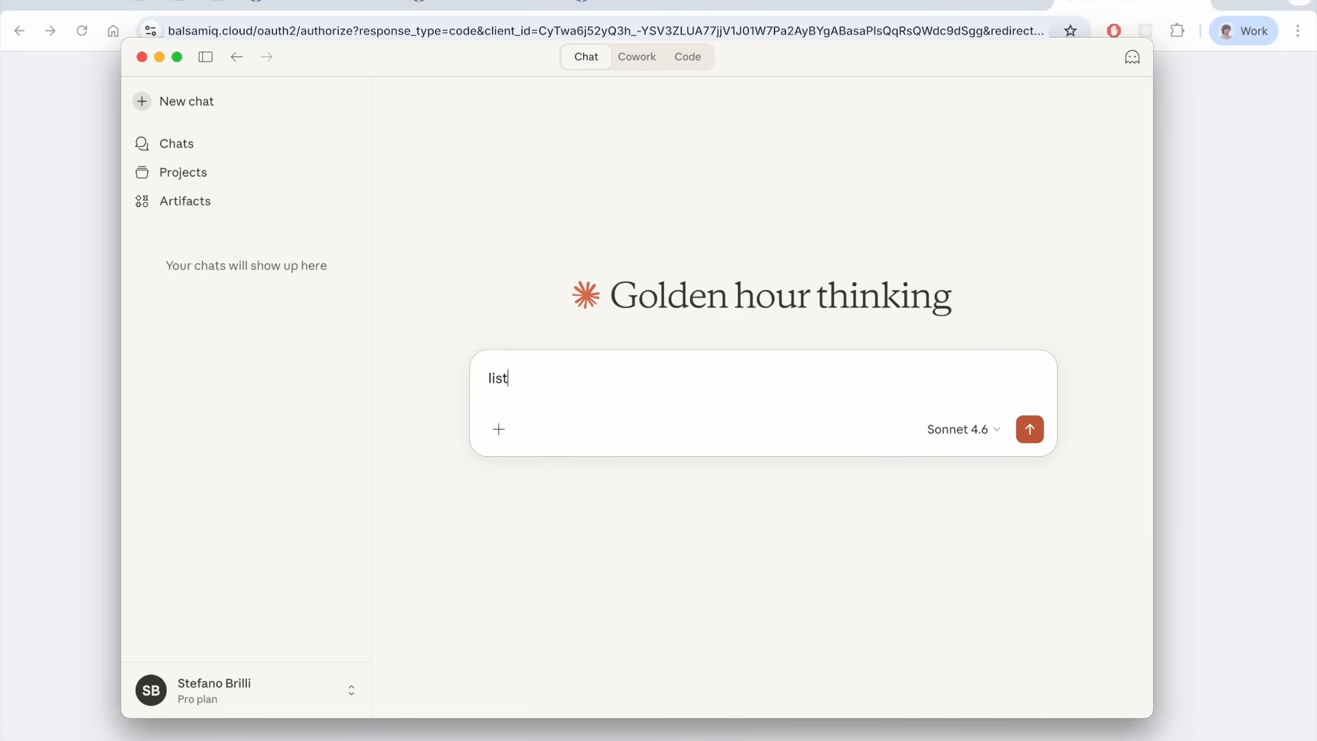
pyautogui.write(' my balsamiq projects in space Brilli AI')
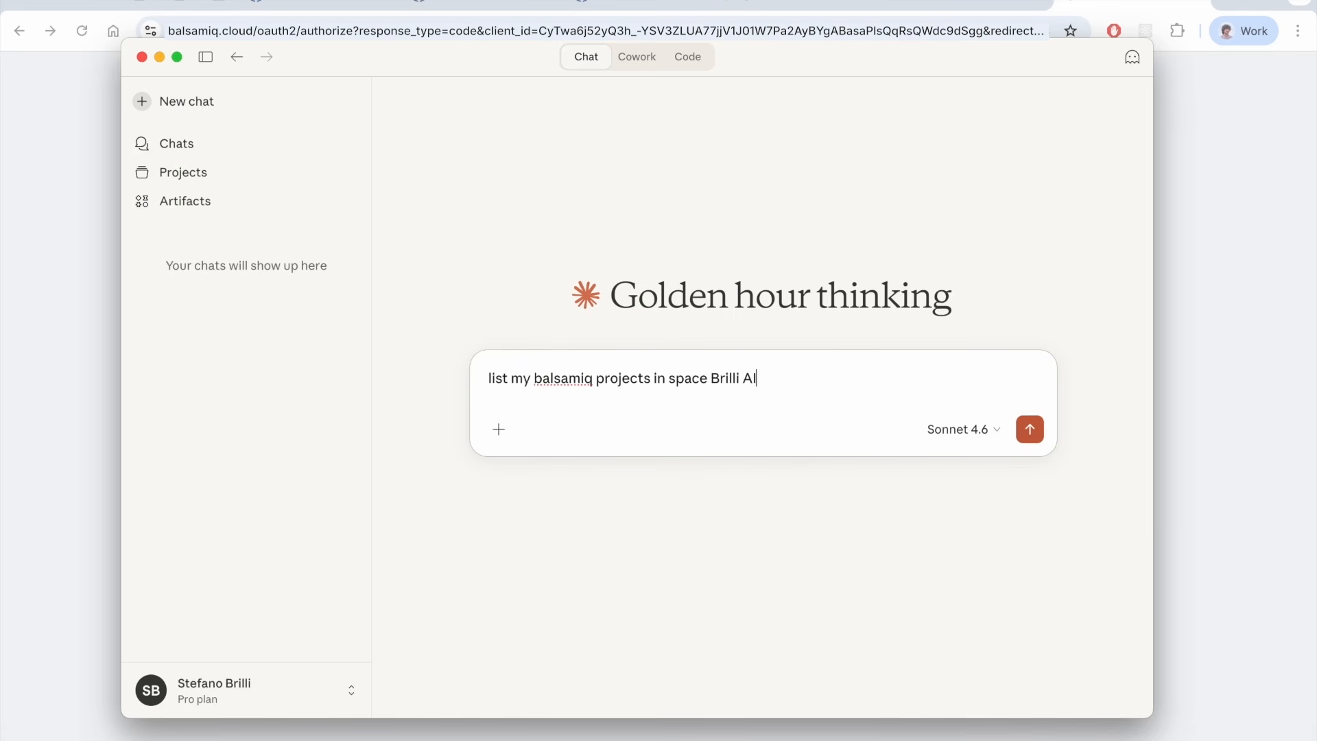
pyautogui.click(962, 429)
pyautogui.click(881, 552)
pyautogui.click(1030, 429)
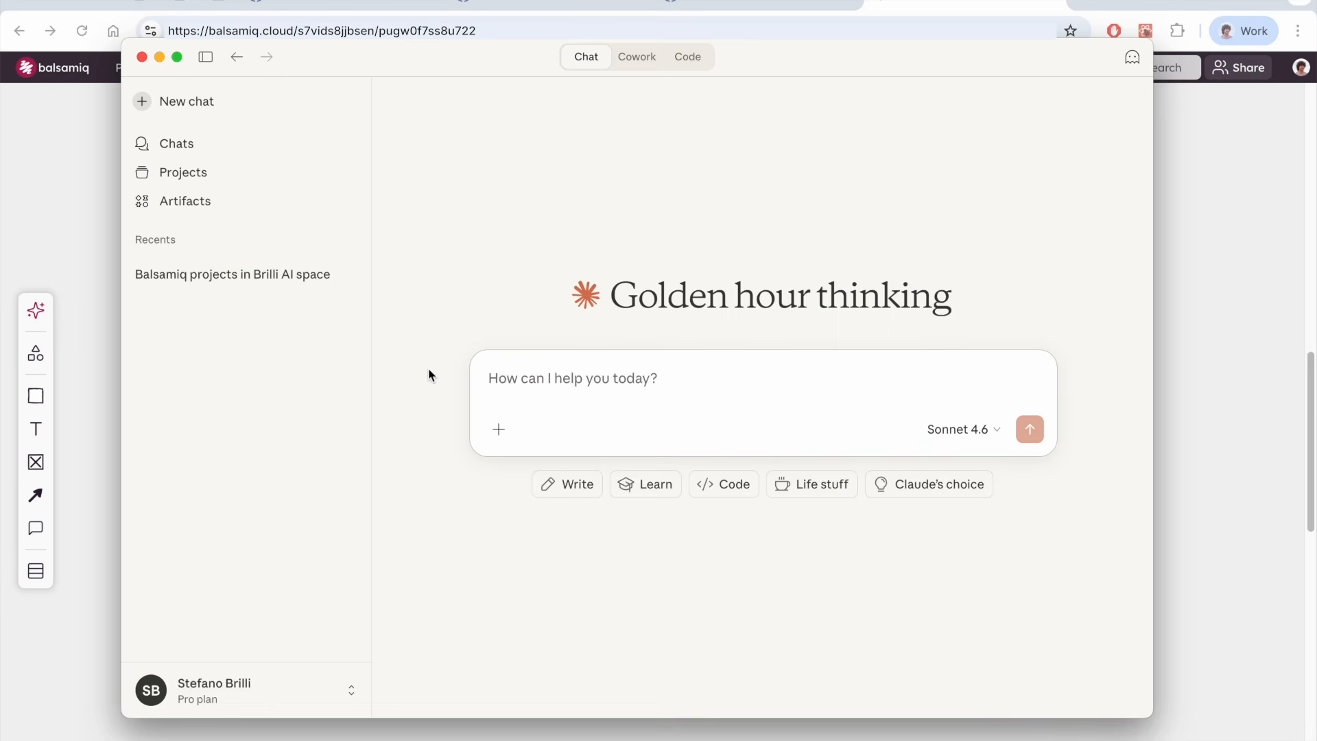
# In a new chat, paste the Balsamiq board link and ask Claude to create a prototype of the wireframed user flow to test the UX
pyautogui.write("I've wireframed a simpl")
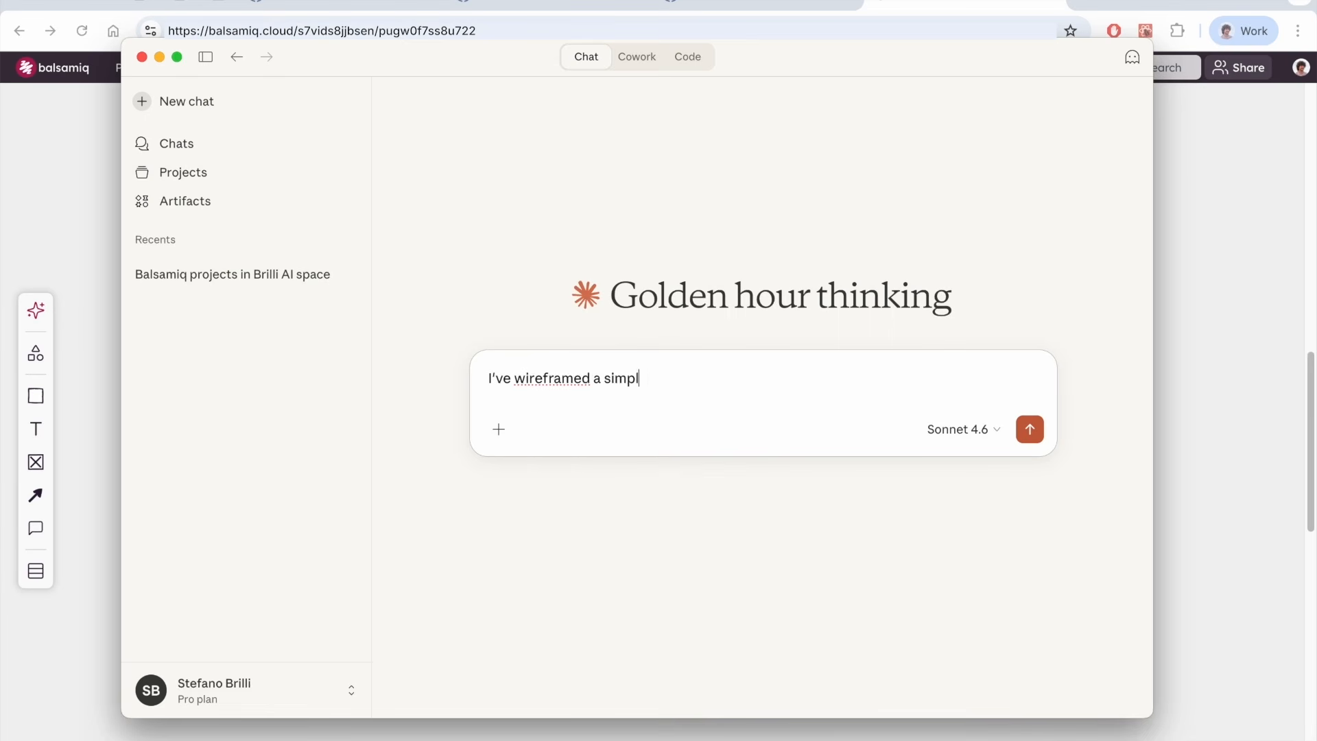
pyautogui.write('e user flow in this balsamiq board:')
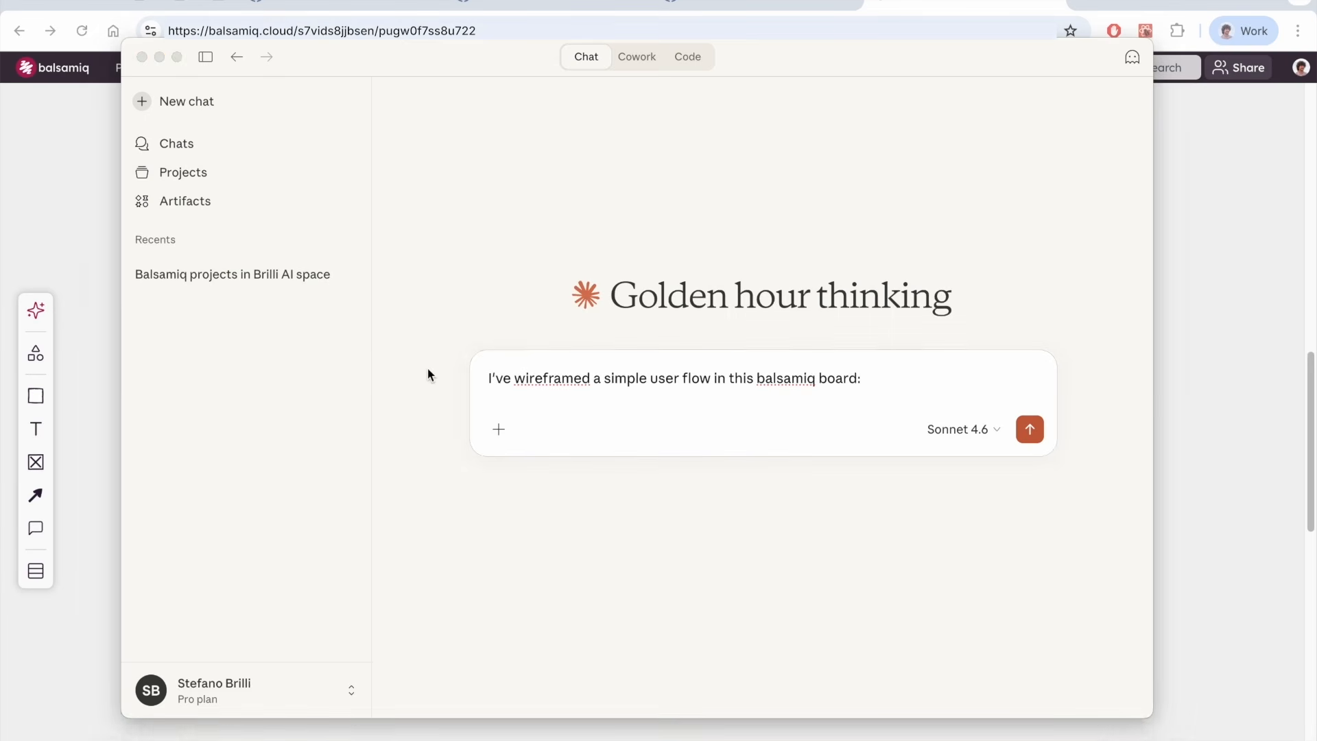
pyautogui.click(1209, 413)
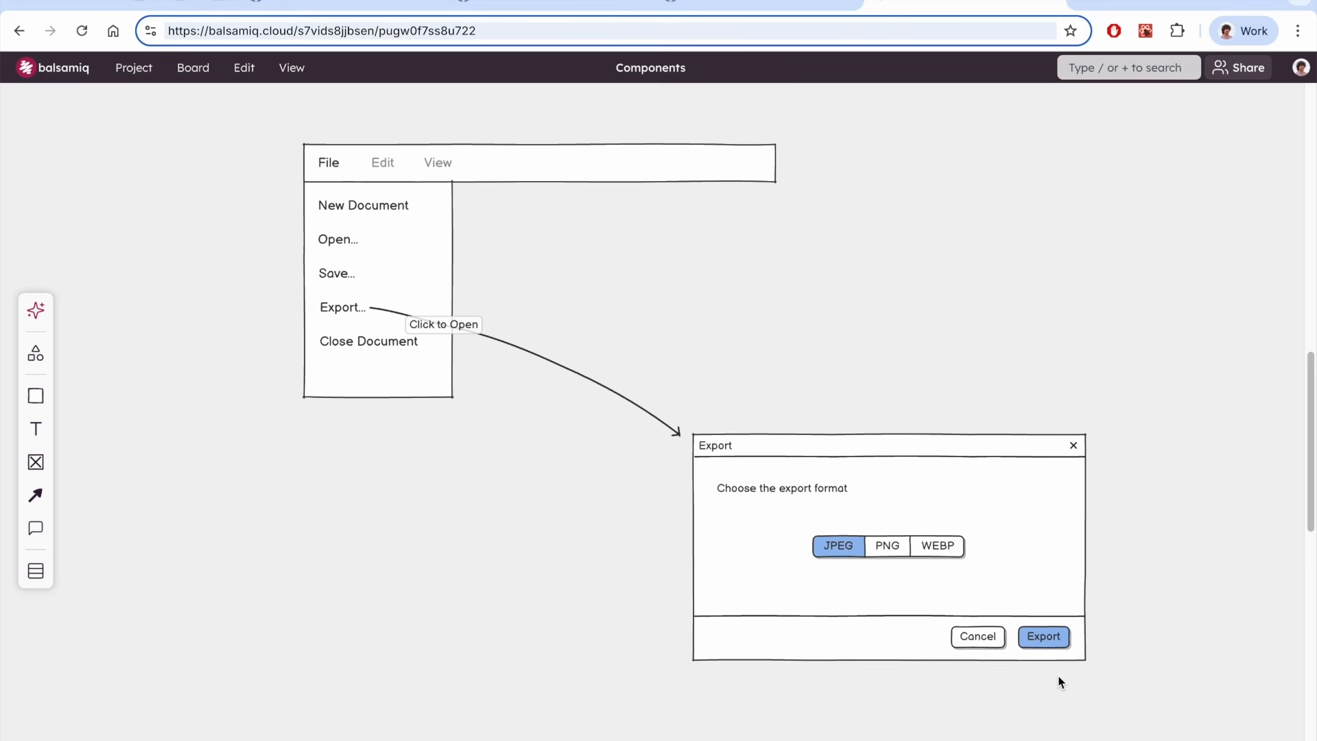
pyautogui.write("I'd like to test it. Ca")
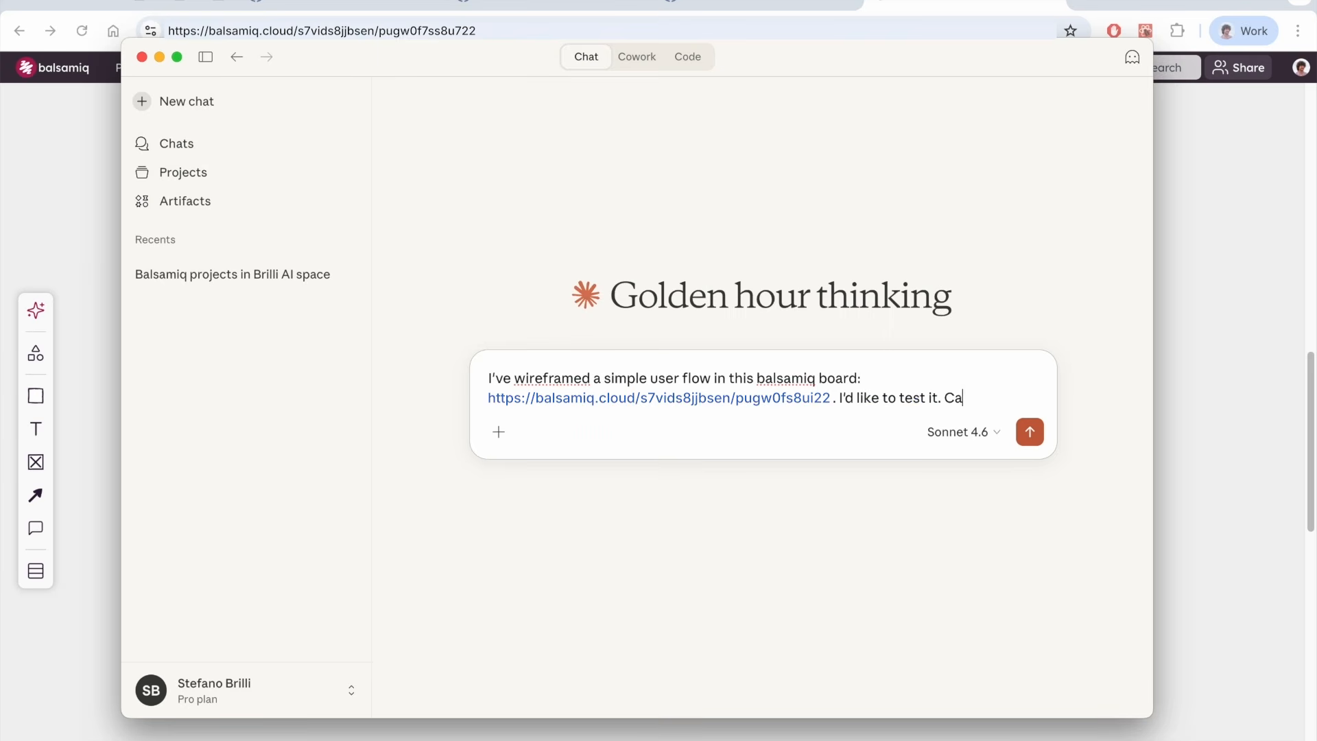
pyautogui.write('n you create a prototype so I can try out the UX?')
pyautogui.click(1034, 450)
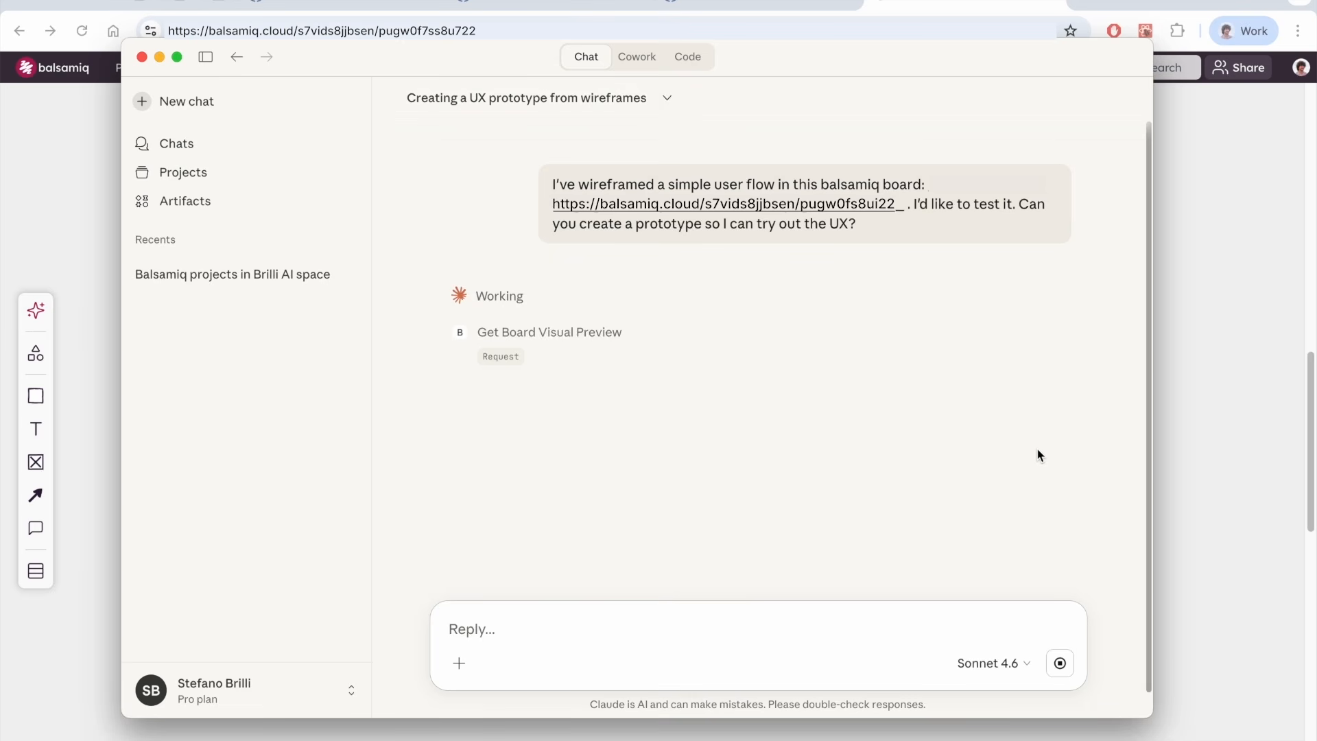
# Maximize the window, test the prototype's File → Export flow through the Export dialog, and close the preview
pyautogui.click(592, 299)
pyautogui.click(592, 299)
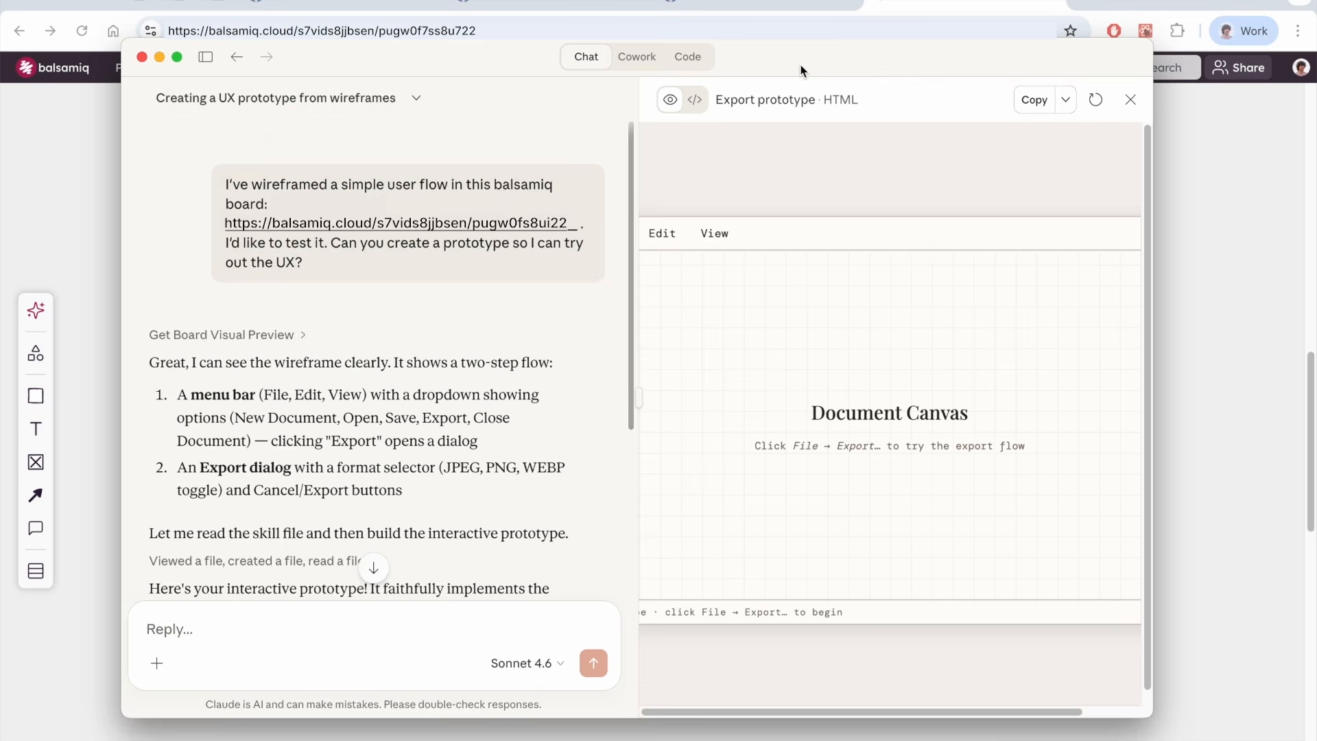
pyautogui.doubleClick(524, 59)
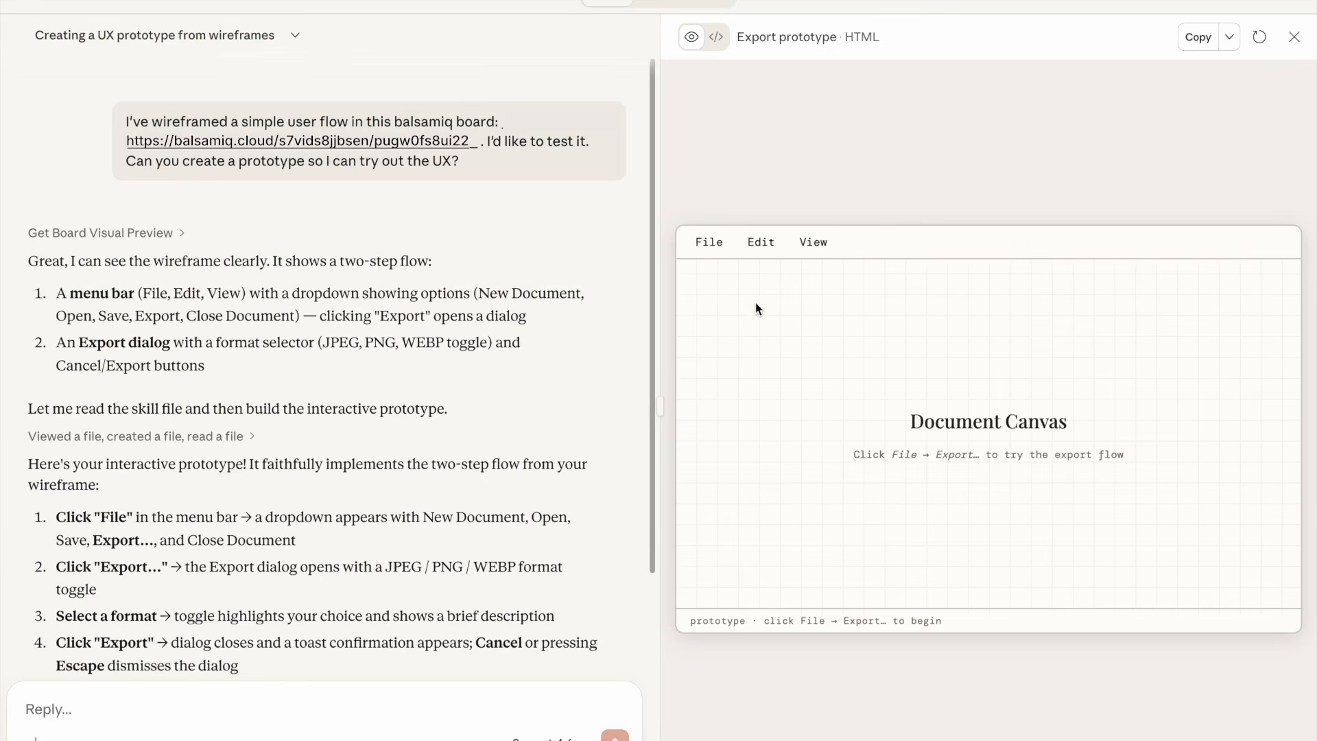
pyautogui.click(707, 242)
pyautogui.click(709, 376)
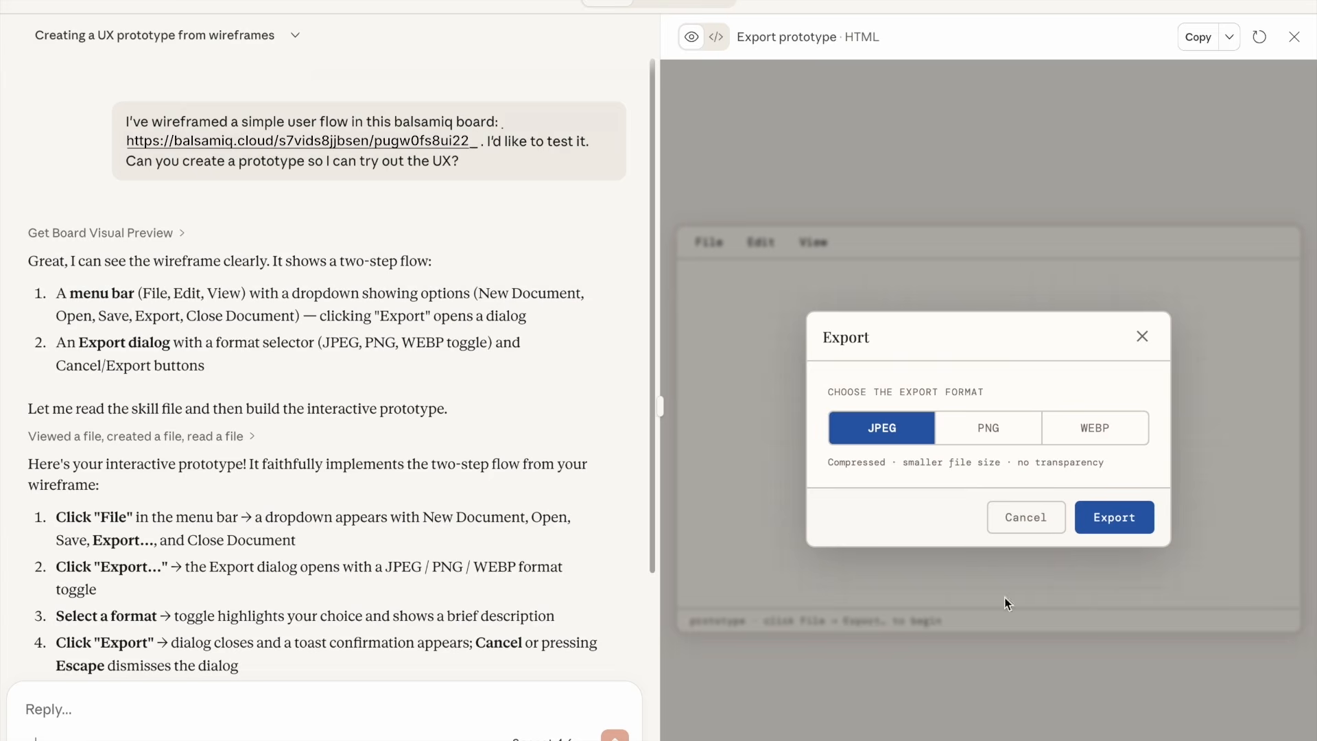
pyautogui.click(1114, 517)
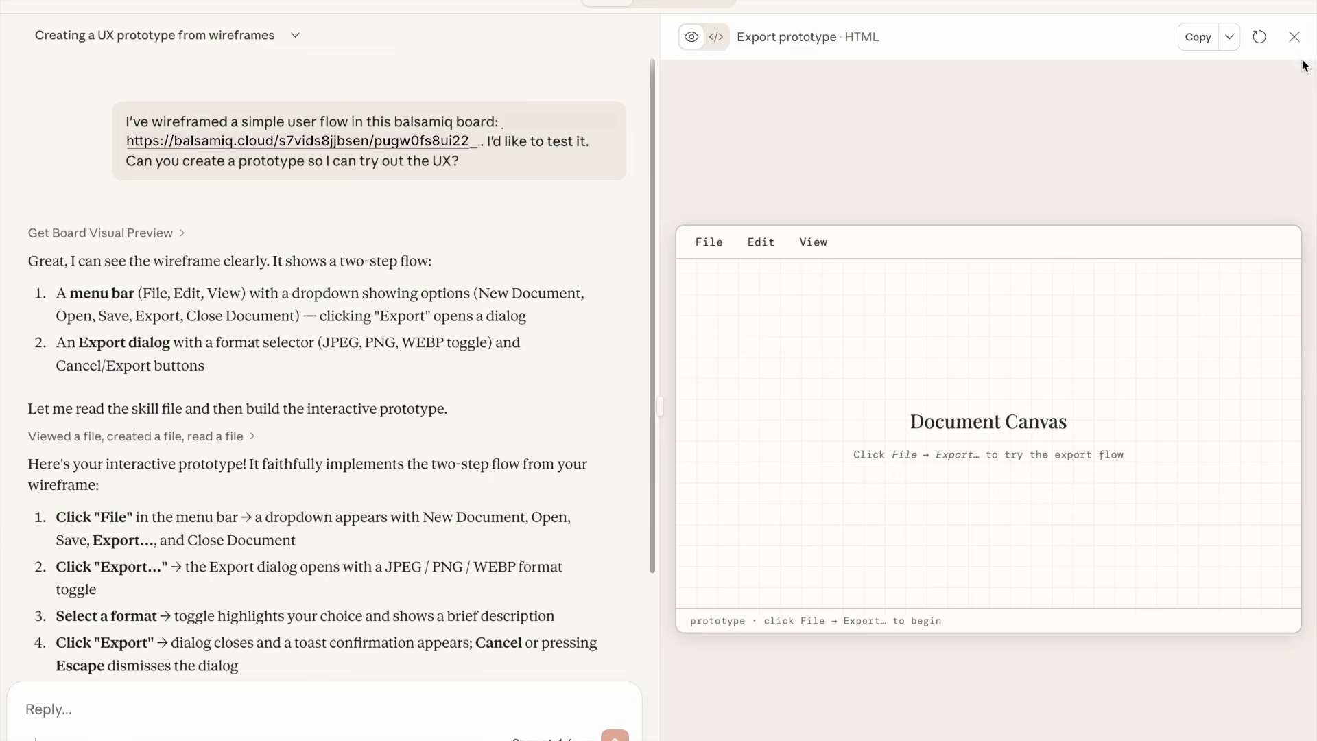
pyautogui.click(1293, 37)
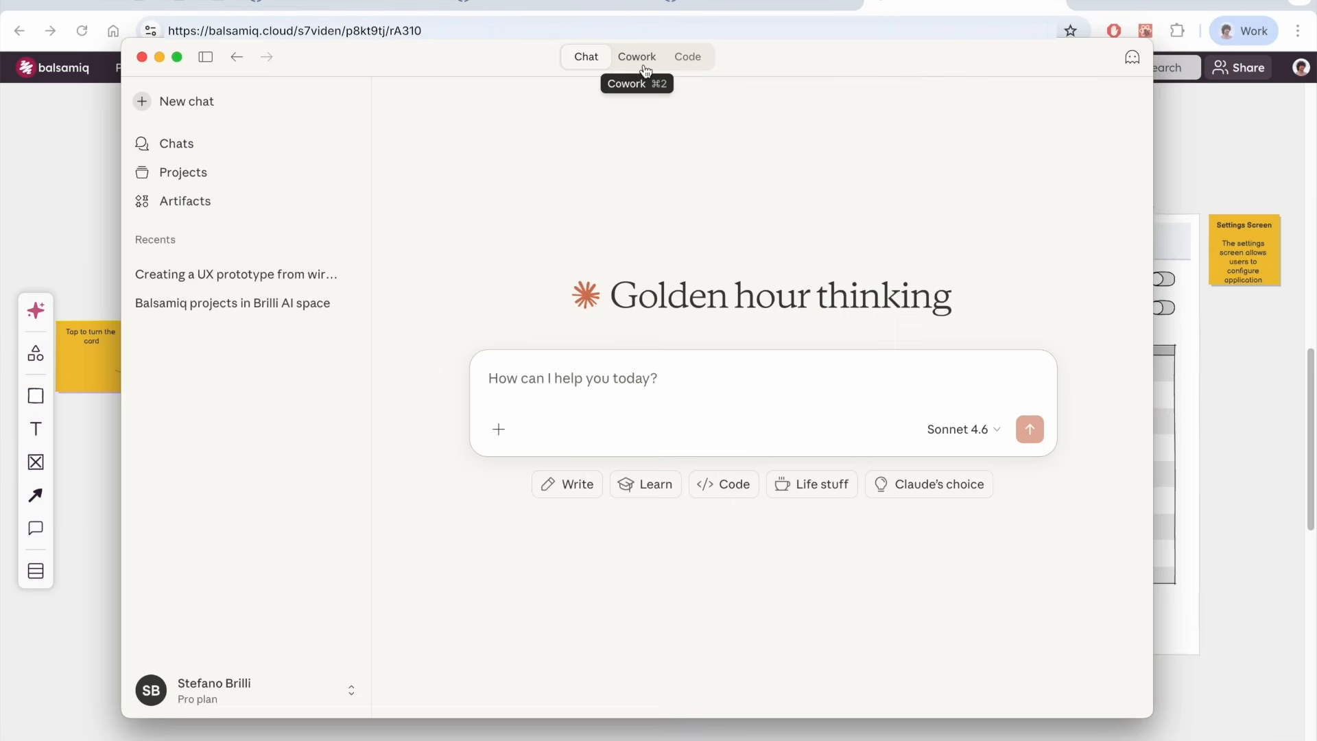
# Switch to Cowork and choose the flashcard-app folder to work in
pyautogui.click(645, 65)
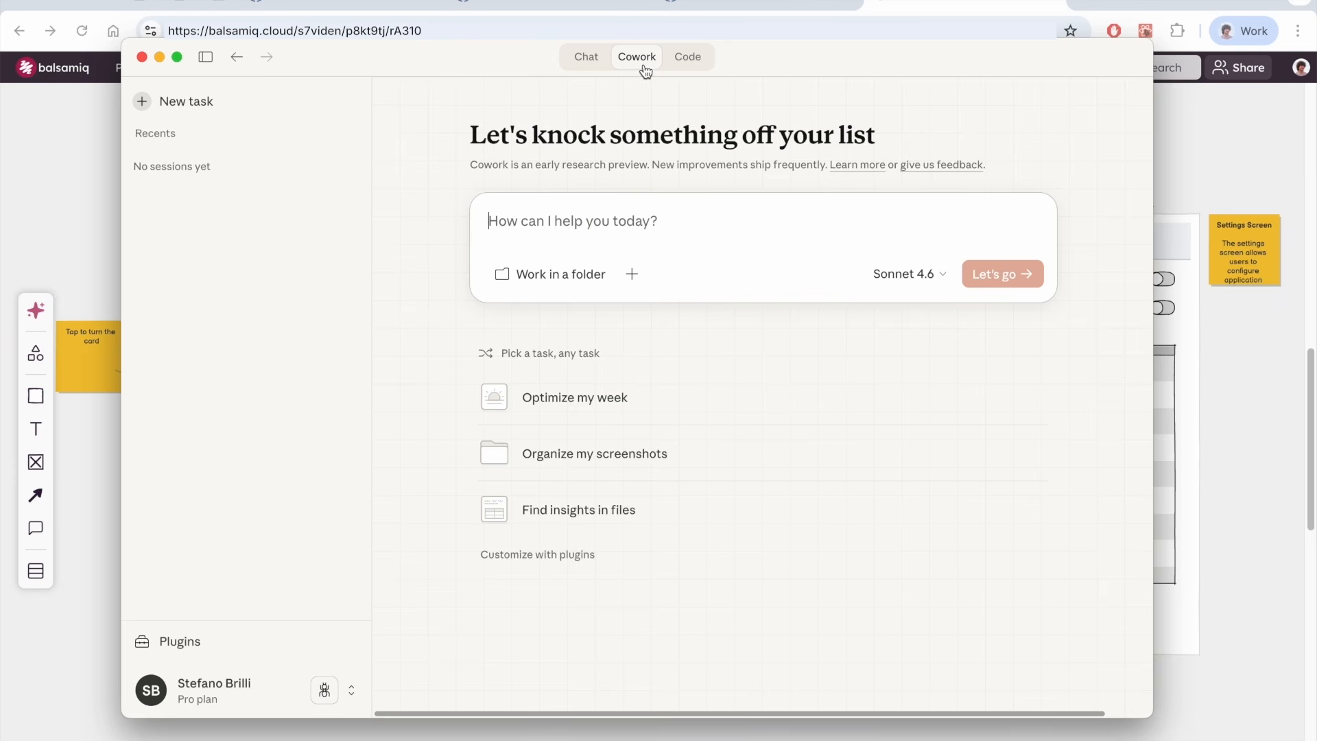
pyautogui.click(554, 275)
pyautogui.click(518, 277)
pyautogui.click(935, 546)
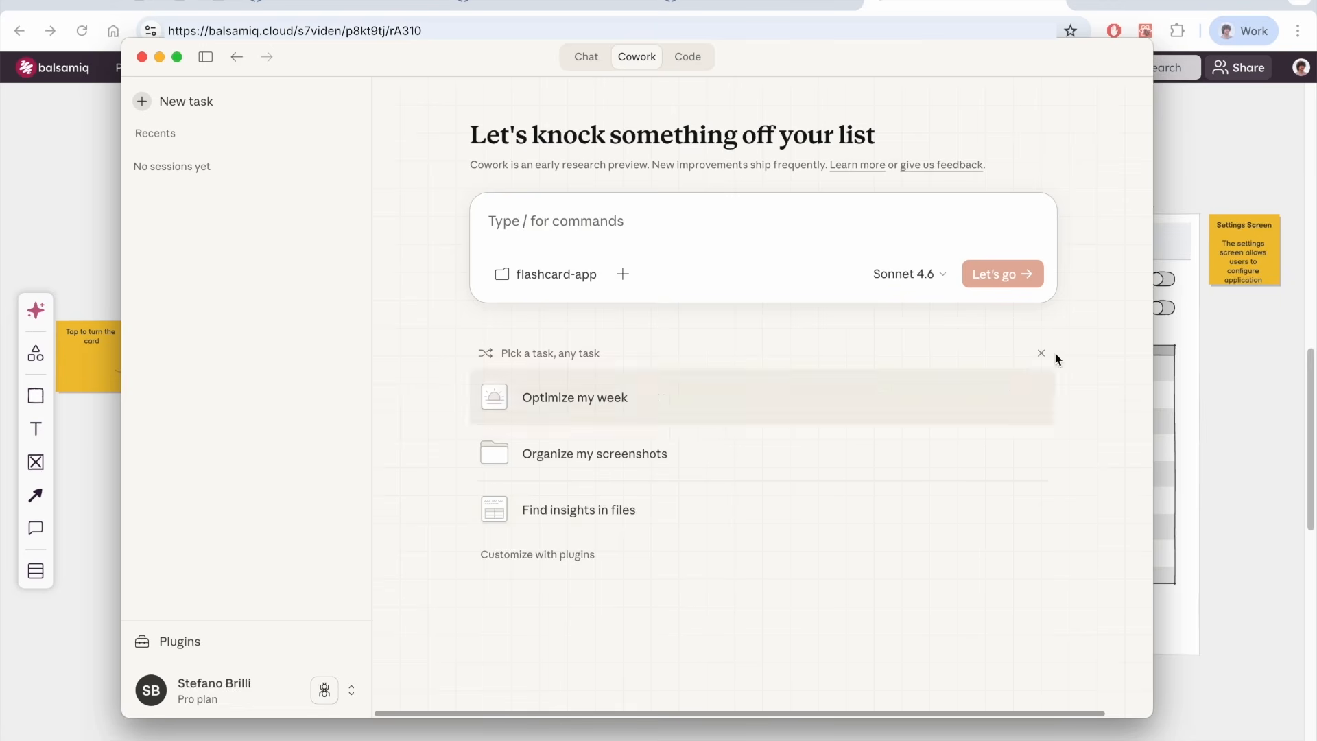
# Copy the flashcard board link and ask Cowork to build a fully functional React + TailwindCSS app from the wireframes
pyautogui.click(1173, 177)
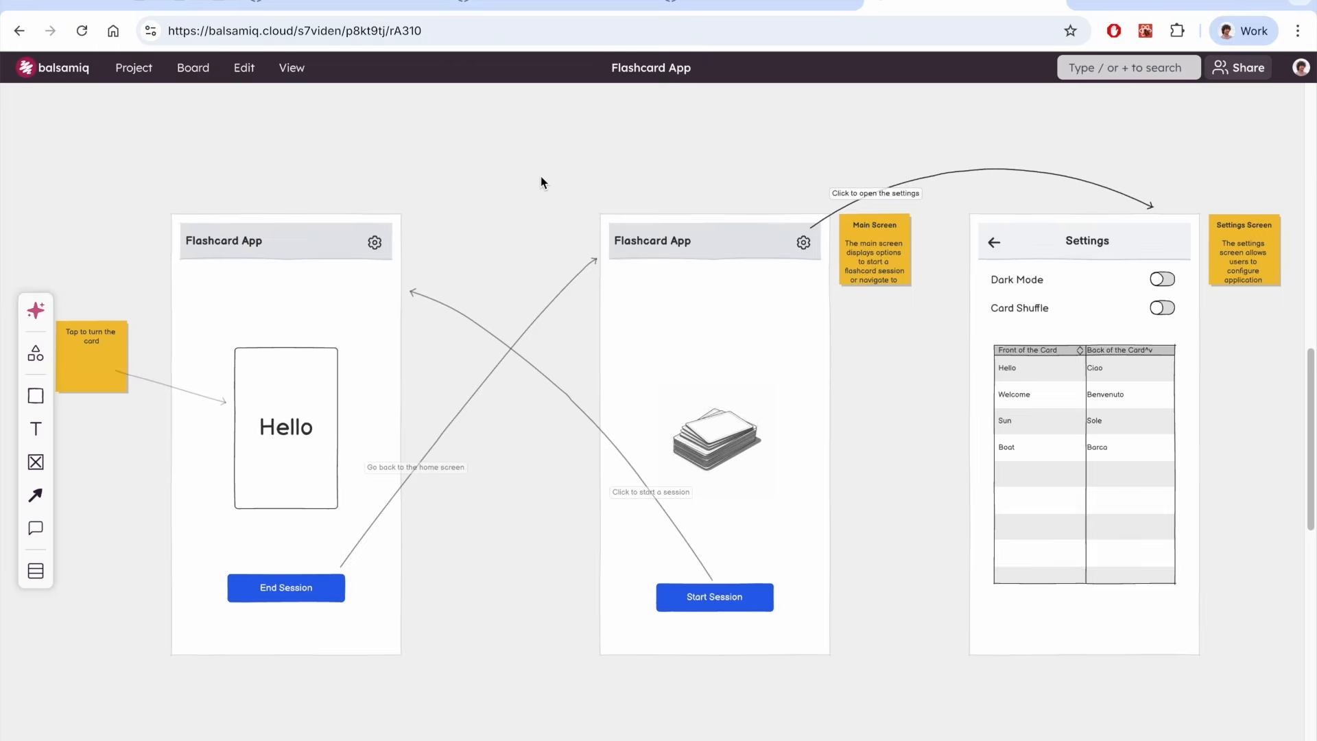
pyautogui.press('super+Tab')
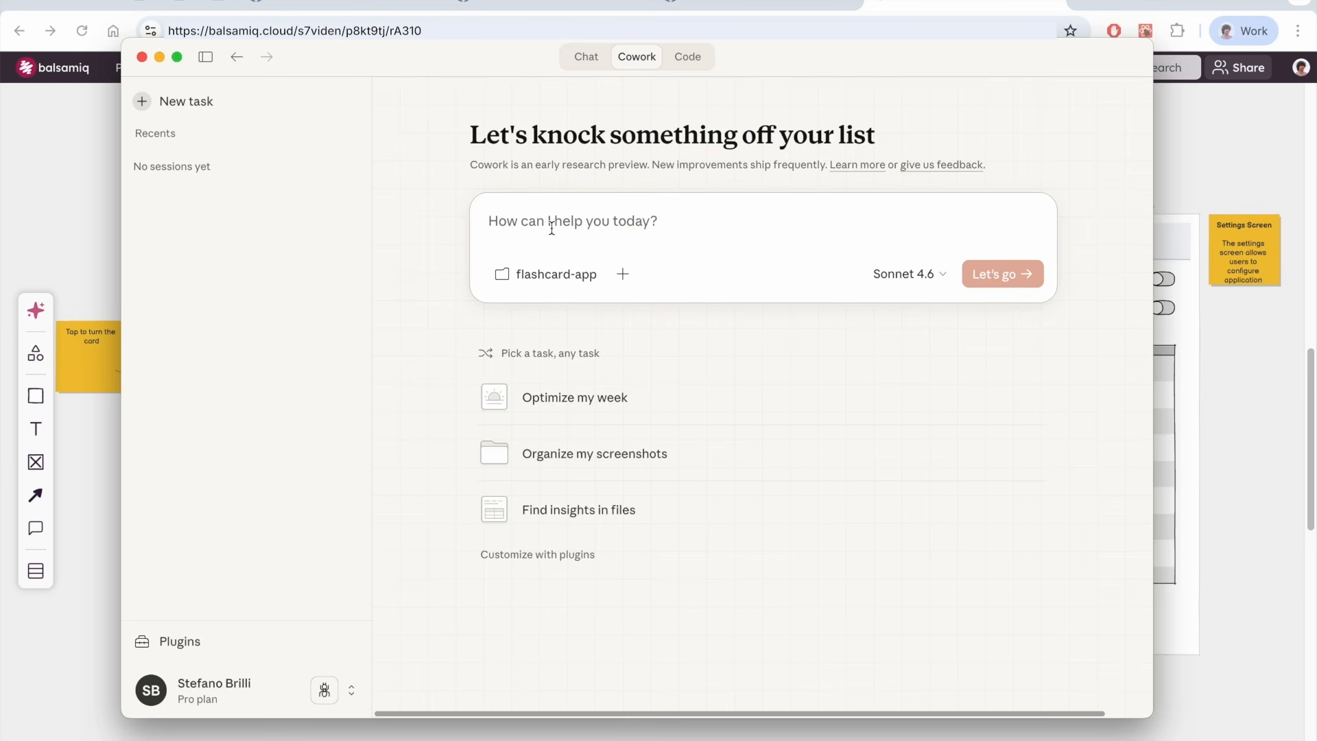
pyautogui.write("I've wireframed a flashcard application in this balsamiq board")
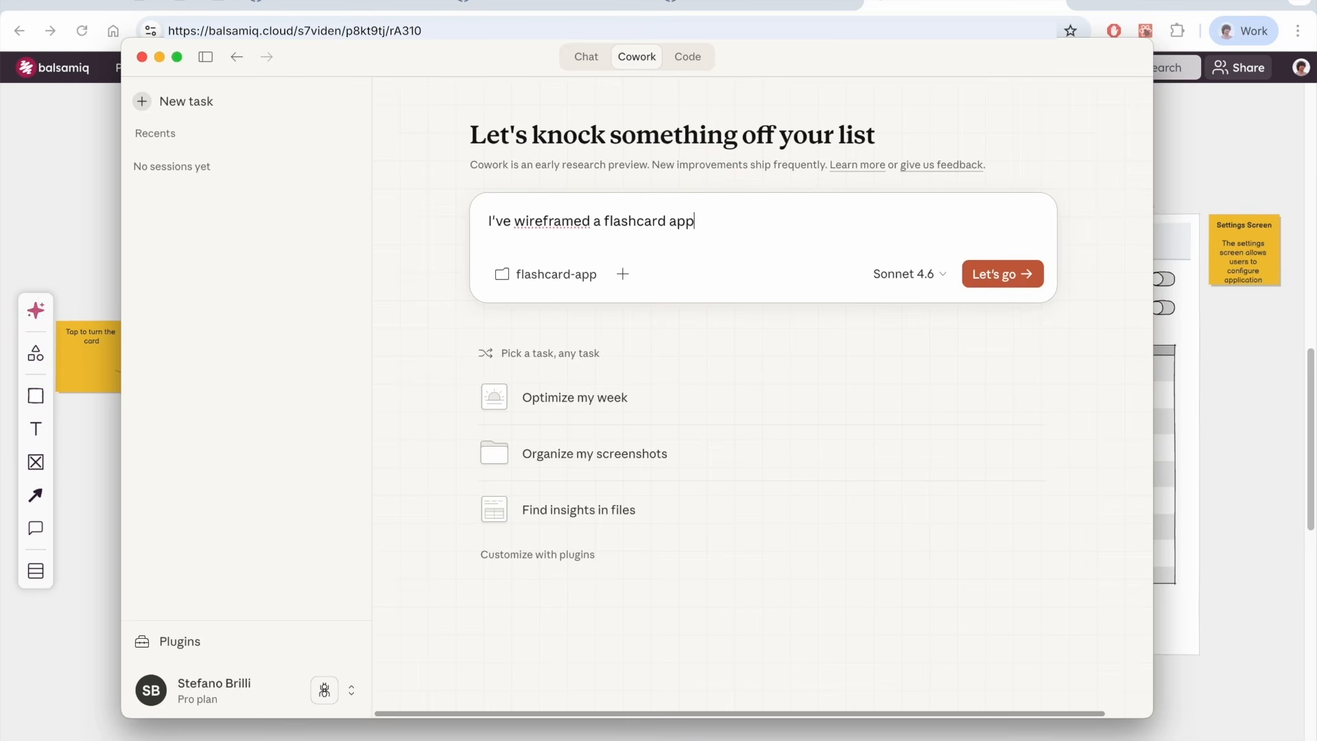
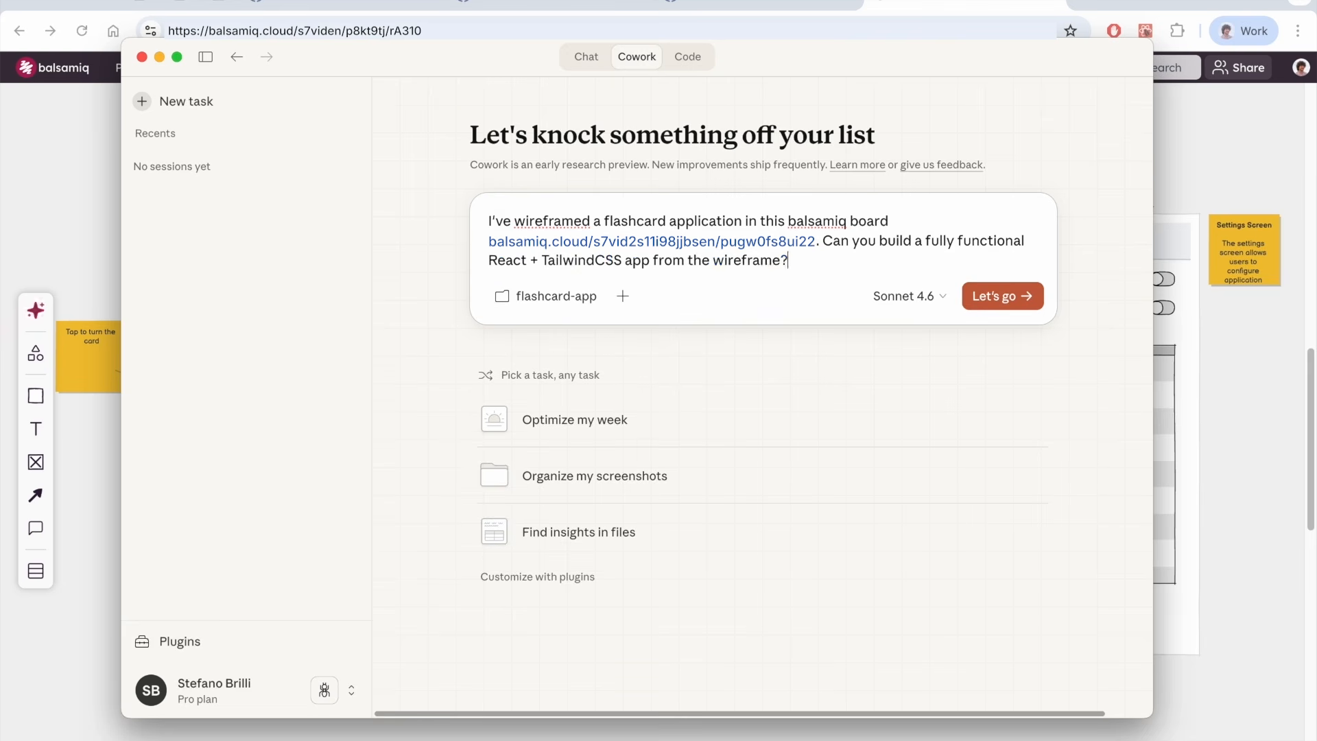
pyautogui.press('Return')
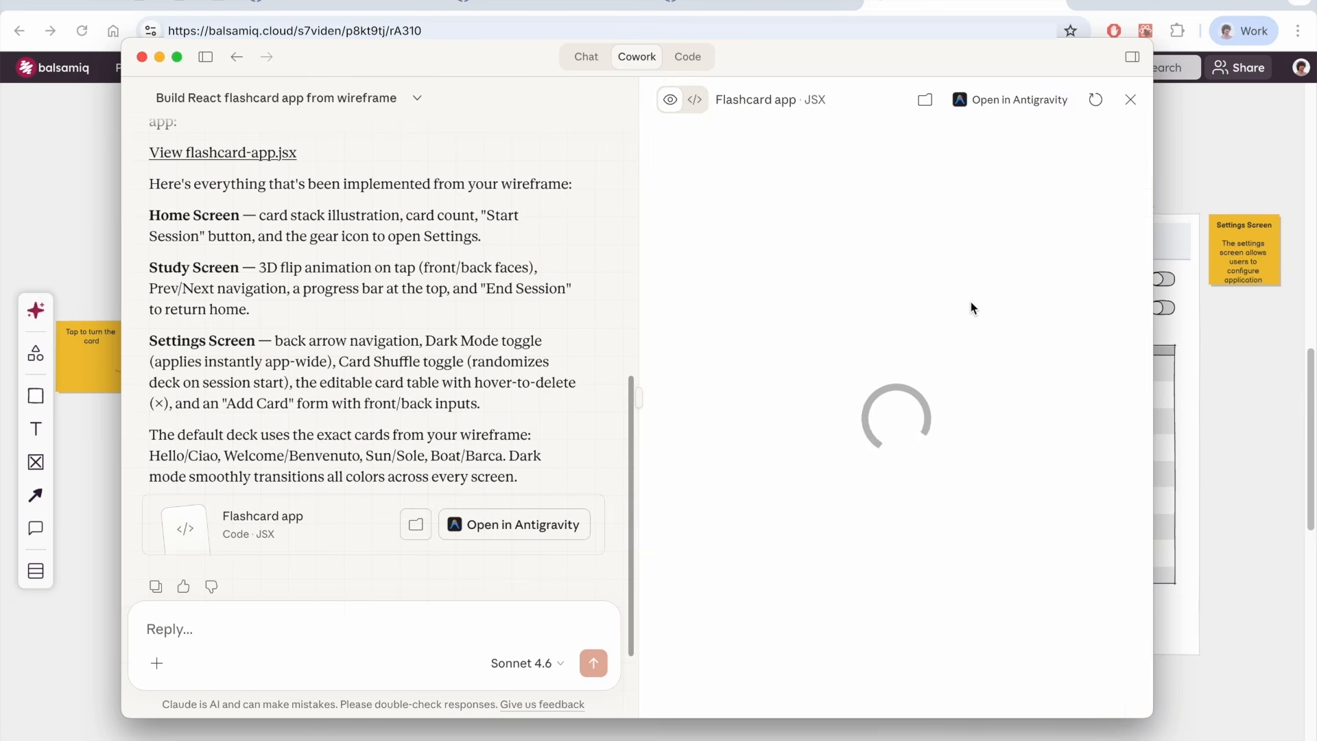
# Open the flashcard app's settings, toggle Dark Mode on and off, and return to the home screen
pyautogui.scroll(-1, 970, 306)
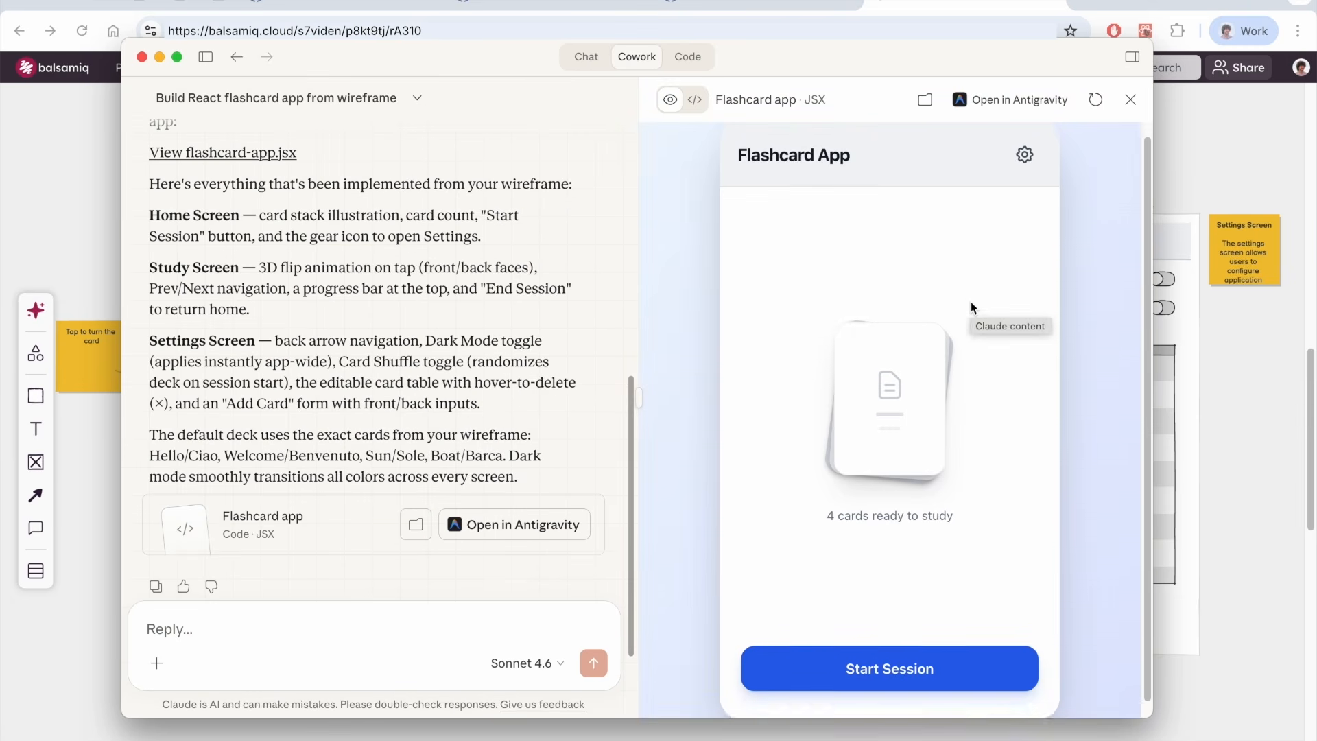
pyautogui.click(1020, 151)
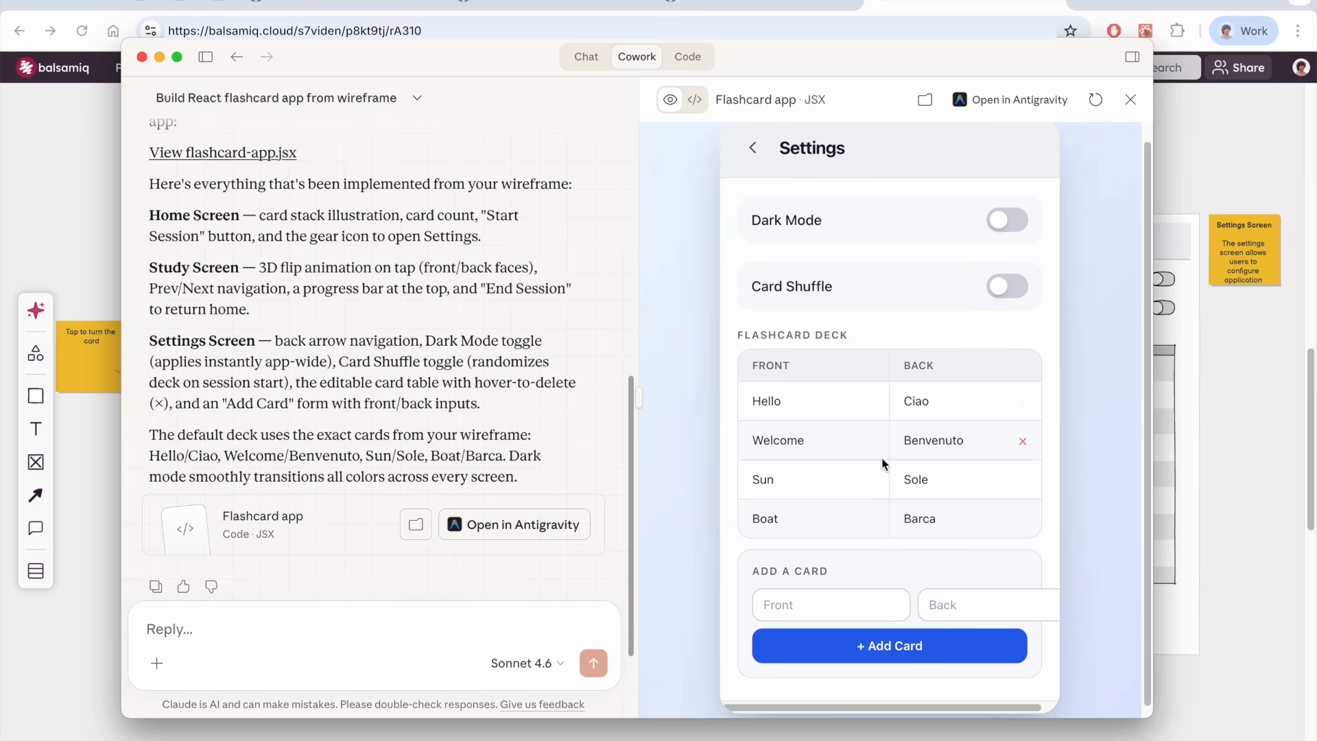
pyautogui.scroll(-1, 877, 473)
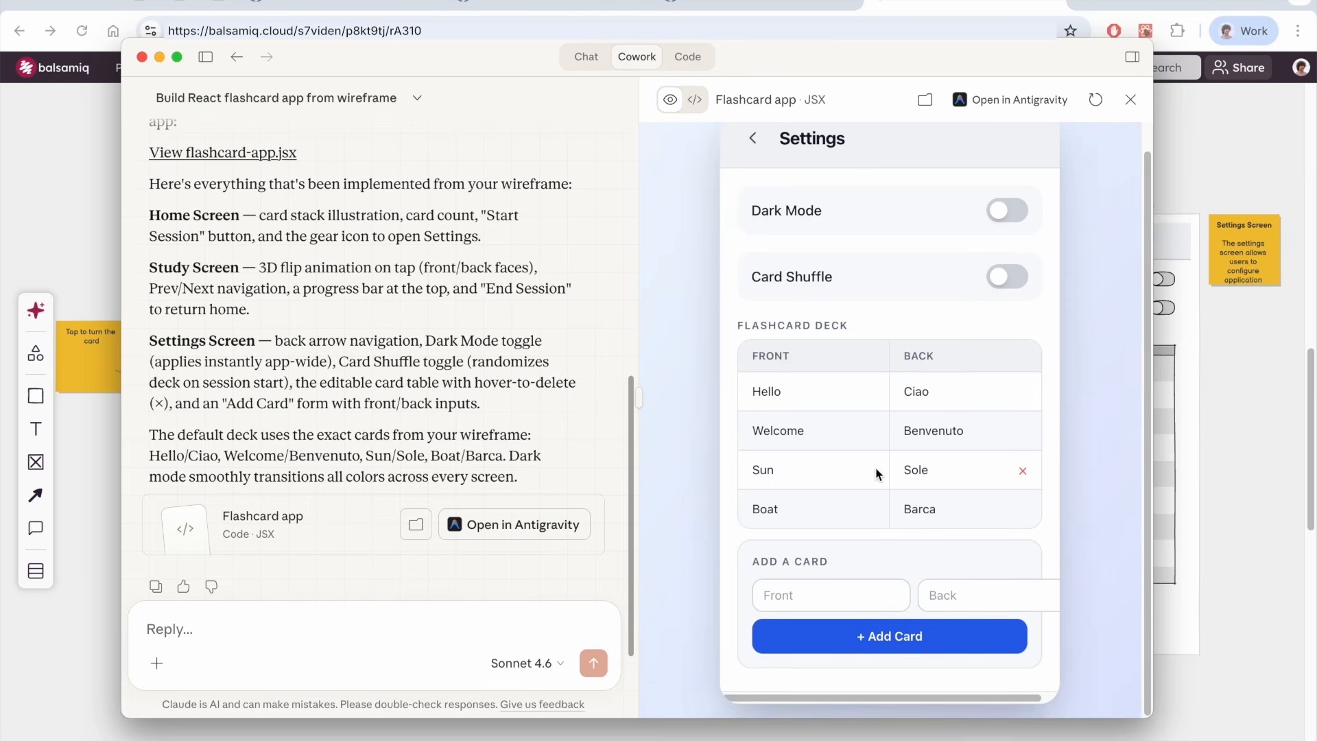
pyautogui.click(1004, 215)
pyautogui.click(1004, 213)
pyautogui.click(177, 57)
pyautogui.click(1110, 162)
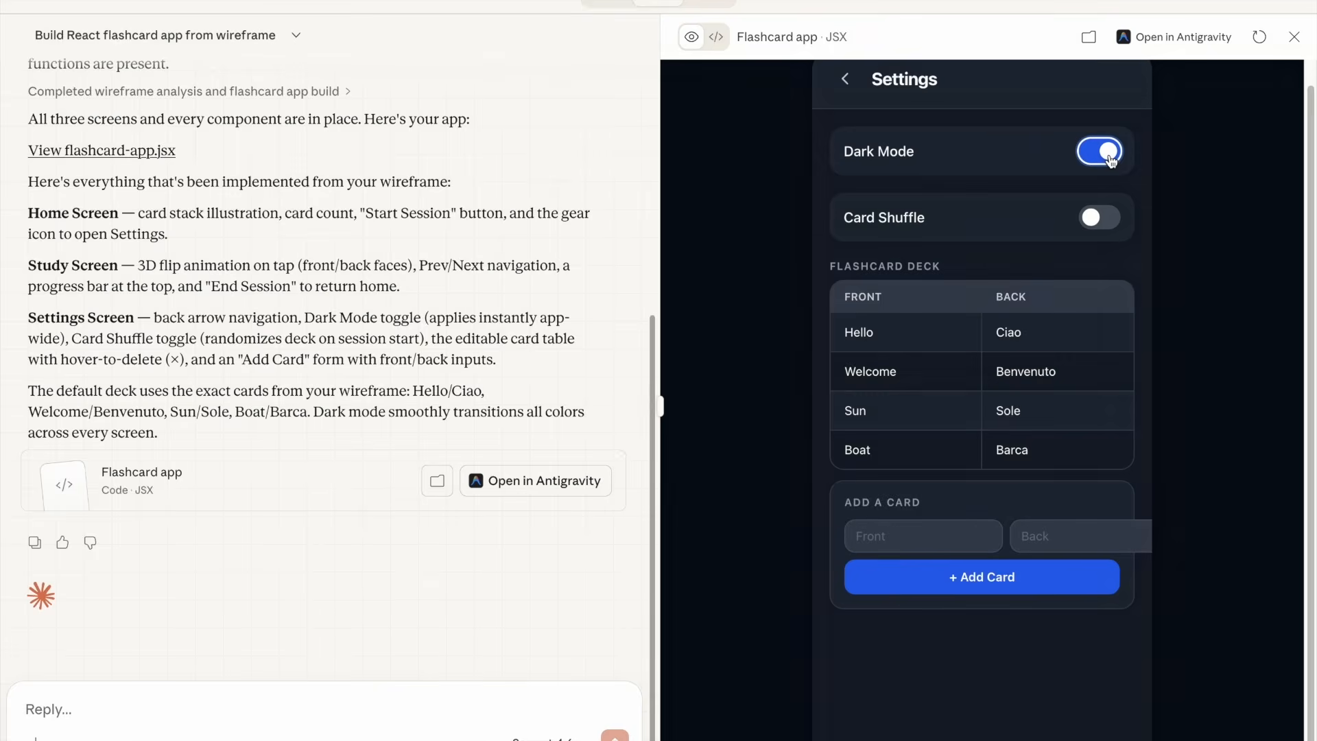
pyautogui.click(1106, 154)
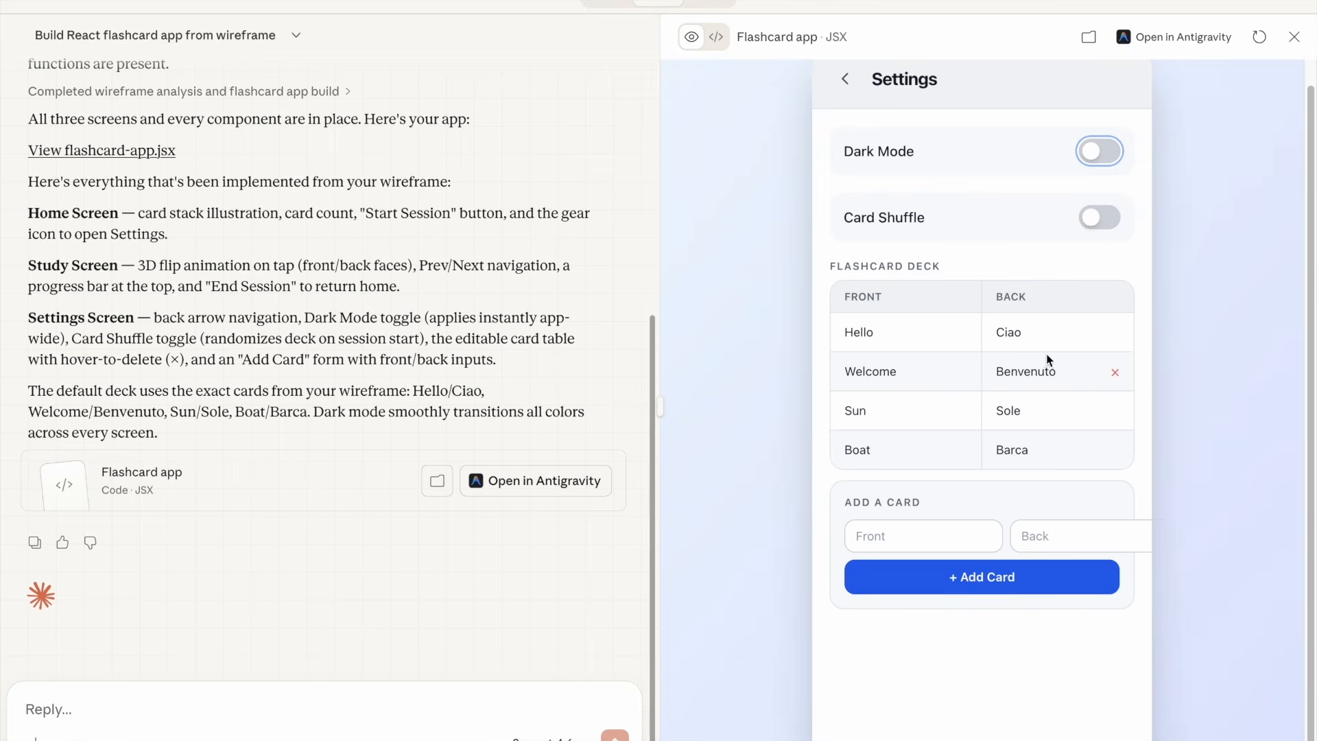
pyautogui.click(838, 82)
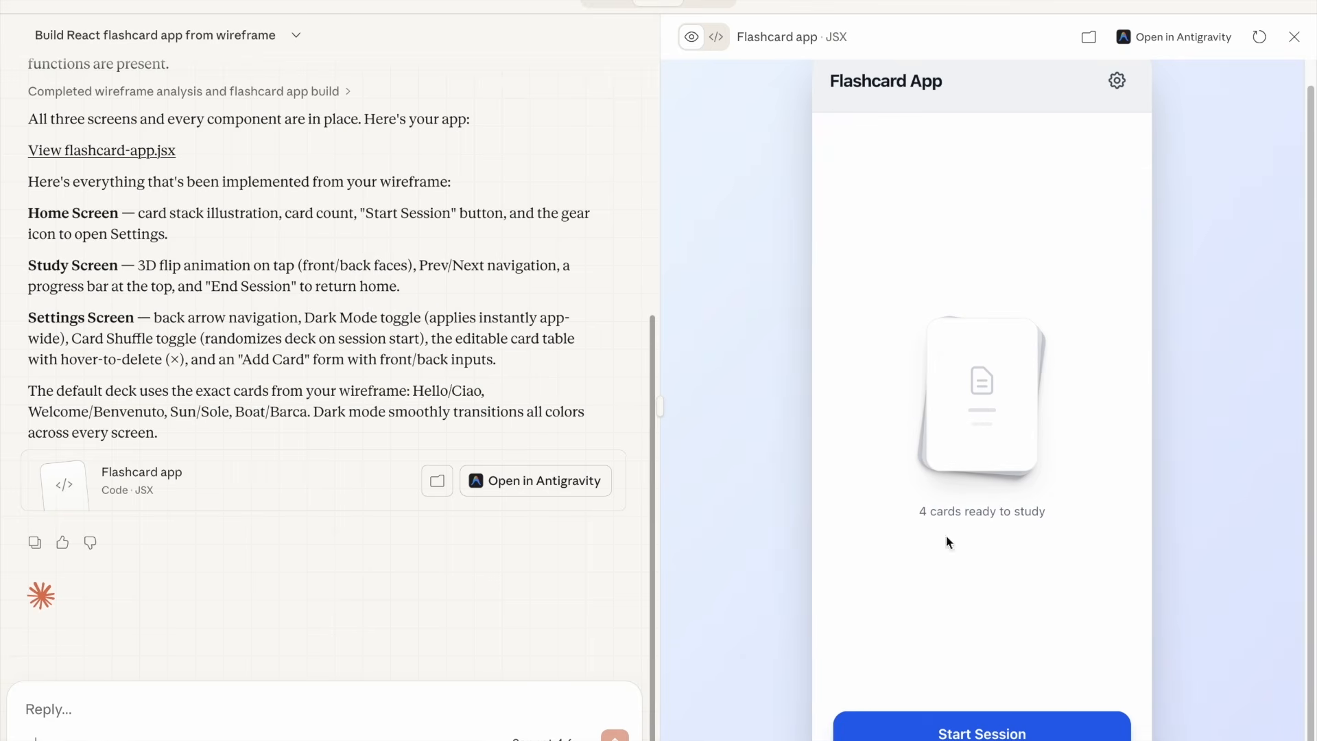
# Start a study session, flip the first card back and forth, move ahead, and end the session
pyautogui.click(1012, 731)
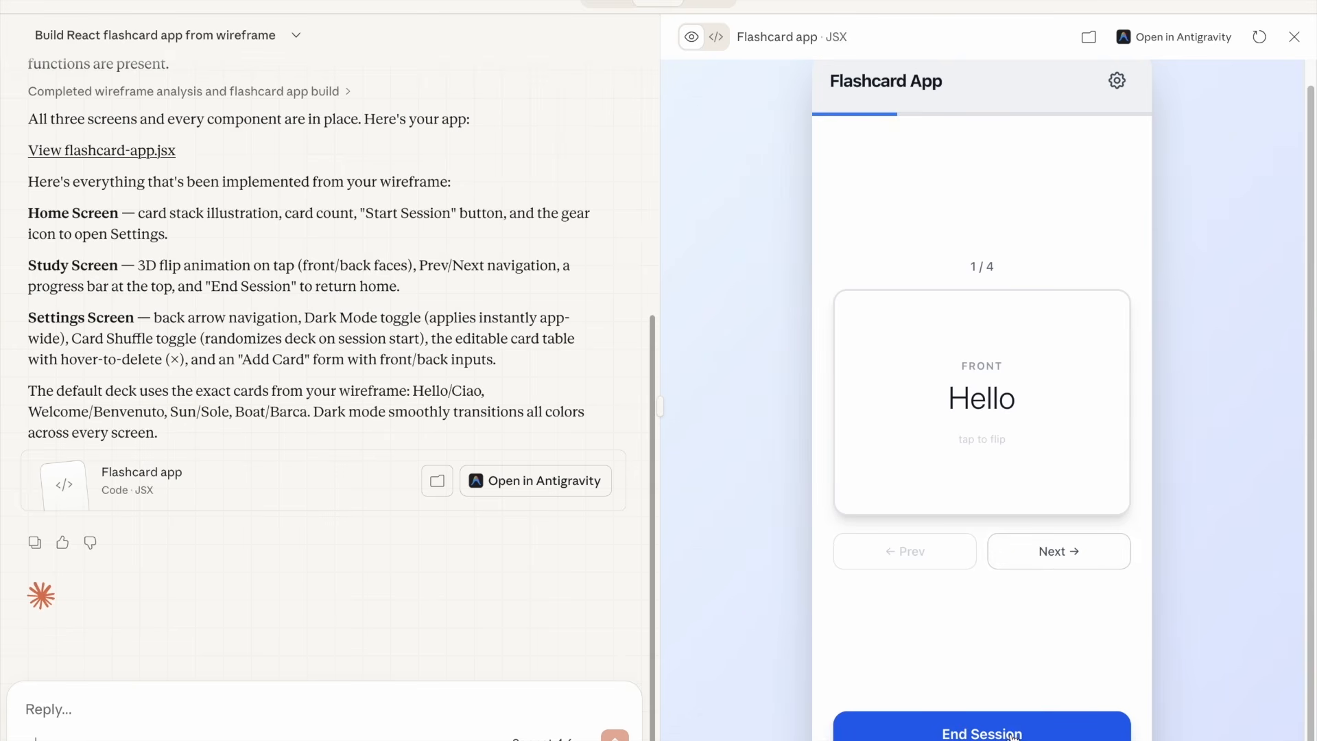
pyautogui.click(988, 418)
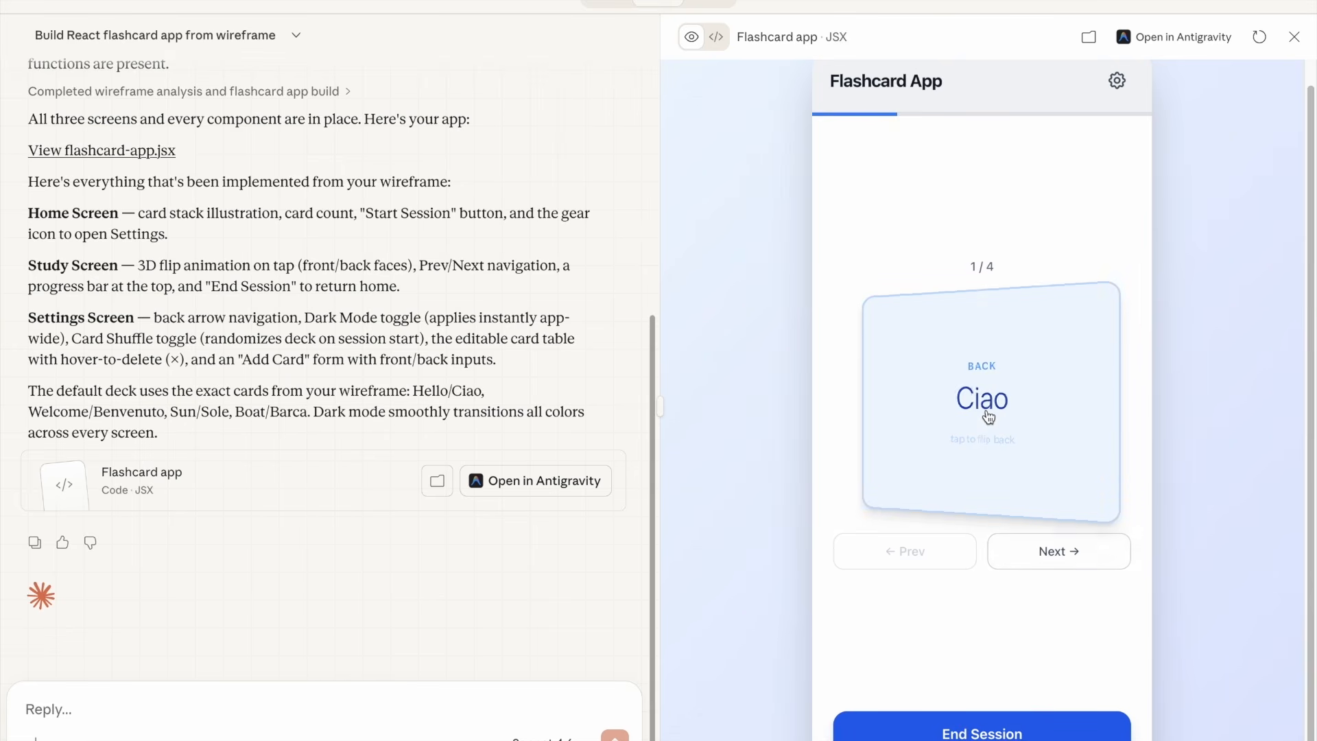
pyautogui.click(988, 419)
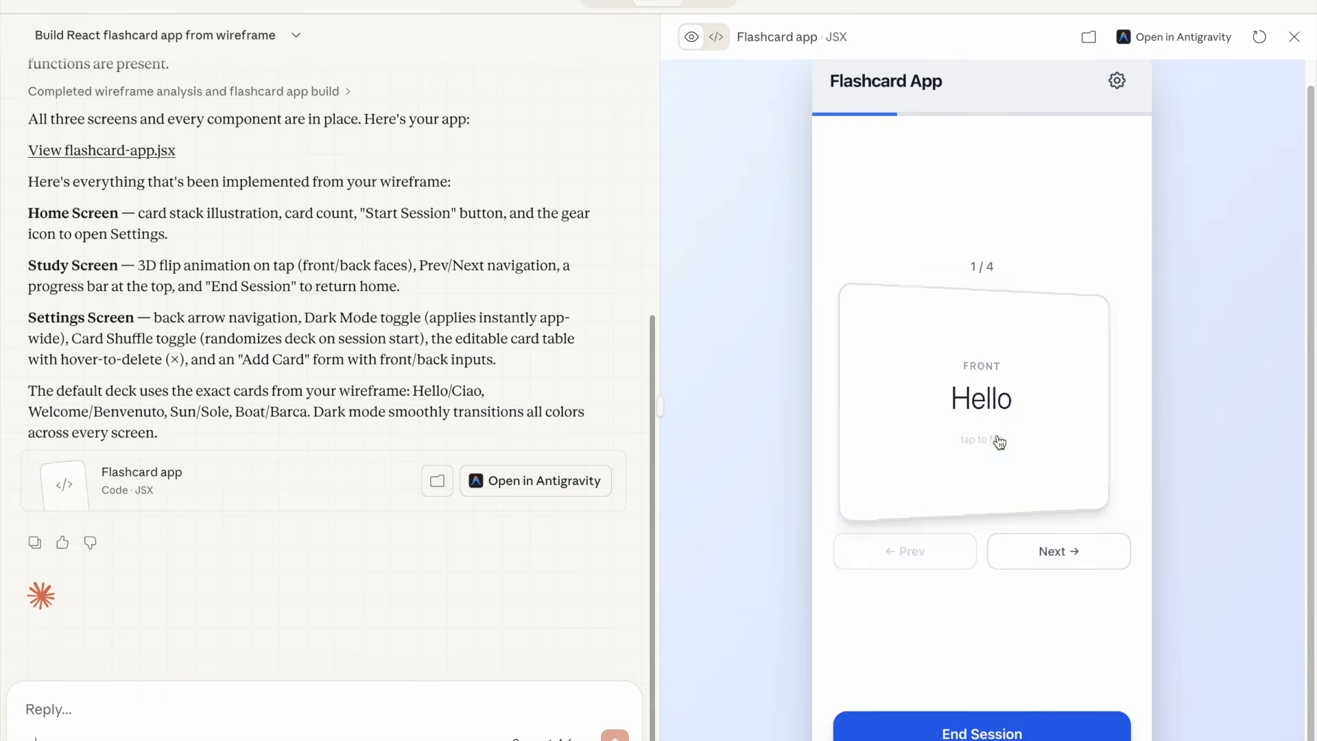
pyautogui.click(1069, 554)
pyautogui.click(1070, 554)
pyautogui.click(1023, 732)
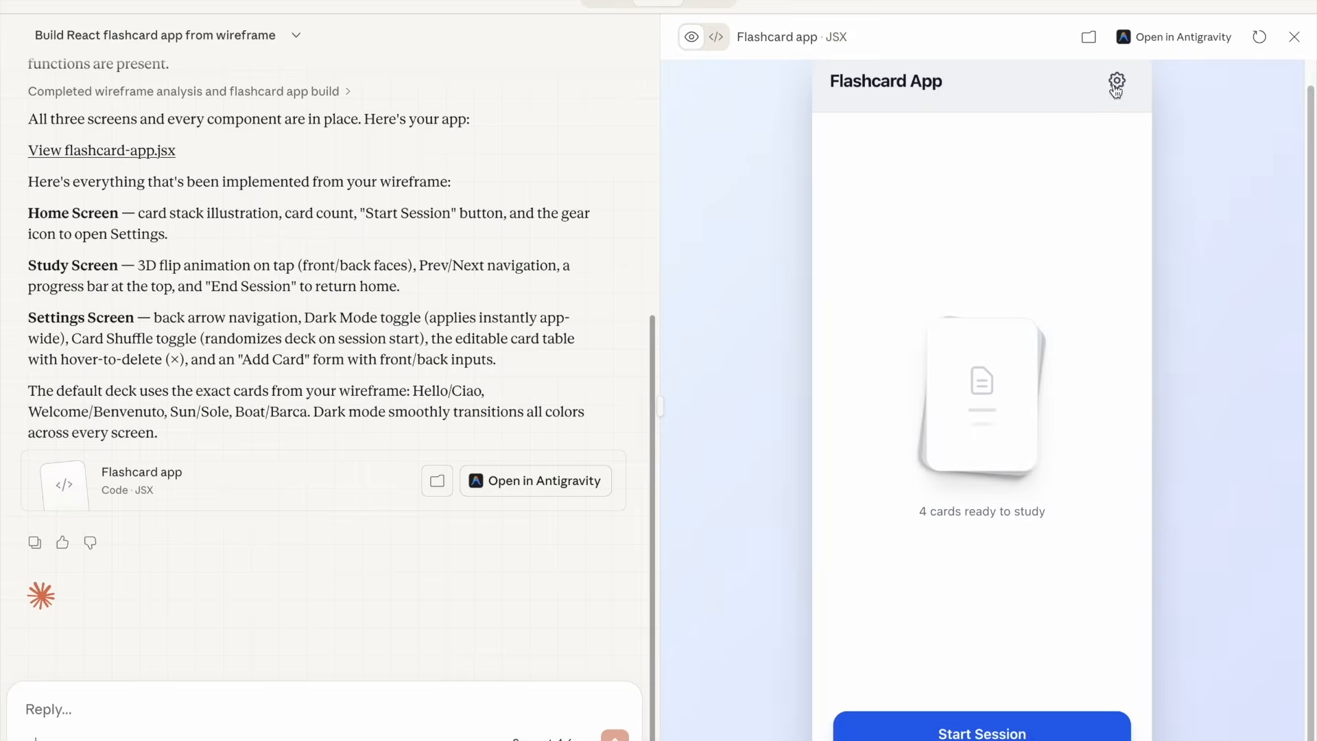
# Open the app's settings and add a new card with front Test and back Prova
pyautogui.click(1116, 81)
pyautogui.click(941, 542)
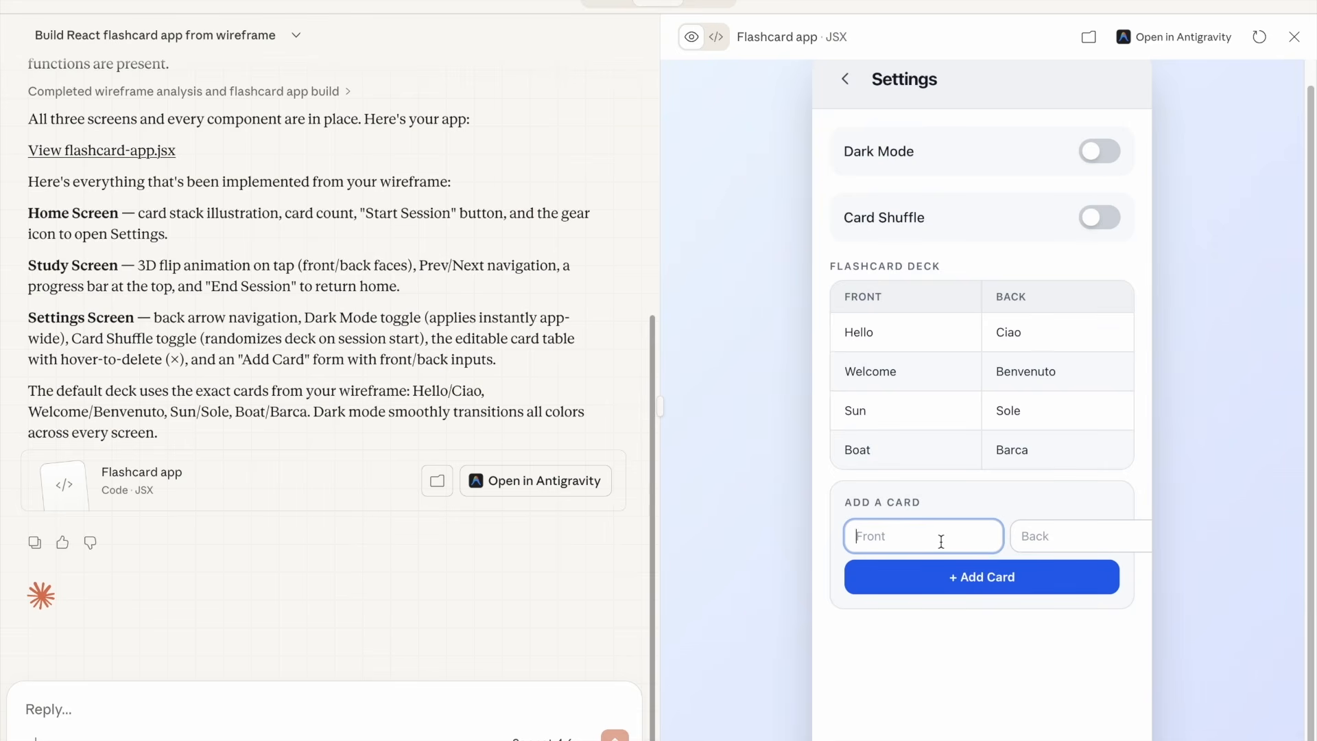
pyautogui.write('Test')
pyautogui.press('Tab')
pyautogui.write('Prova')
pyautogui.click(967, 588)
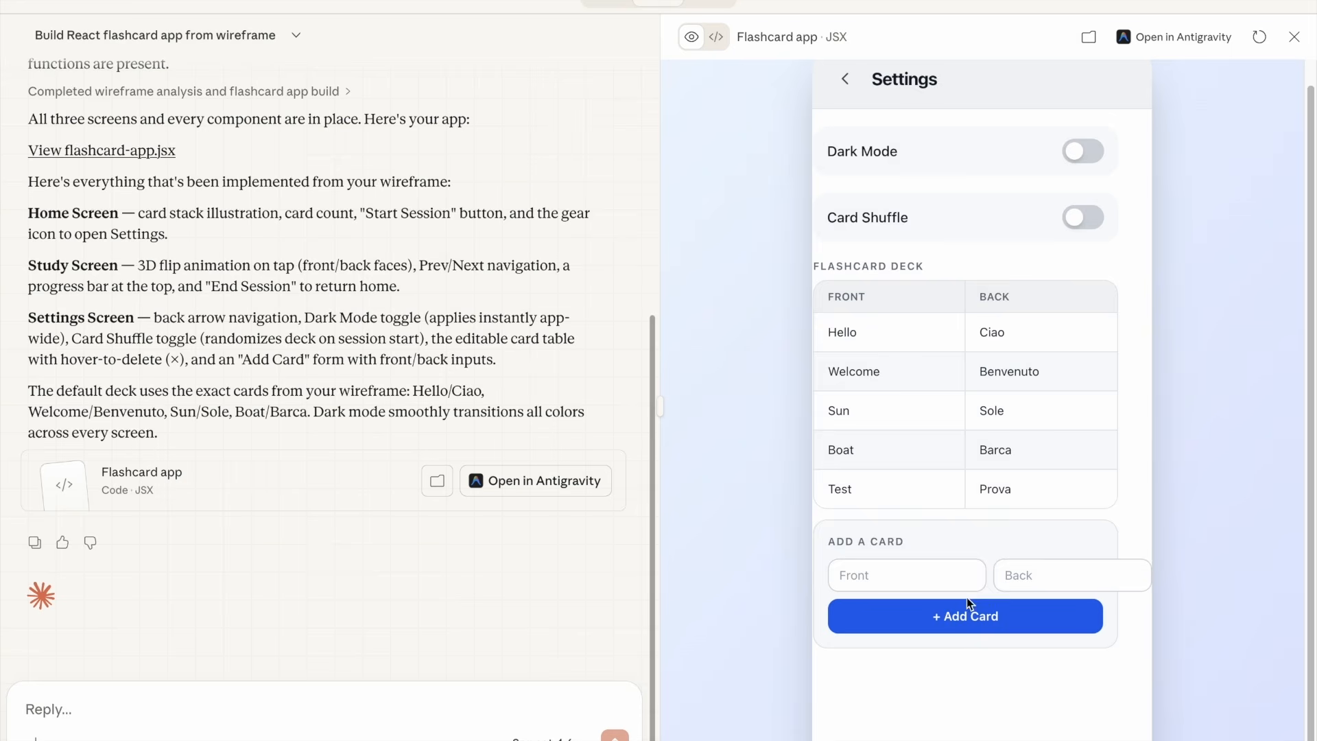
# Return home, start a session, and step through to the new Test card and flip it
pyautogui.click(846, 83)
pyautogui.click(982, 726)
pyautogui.click(1052, 558)
pyautogui.click(1052, 557)
pyautogui.click(1052, 557)
pyautogui.click(974, 469)
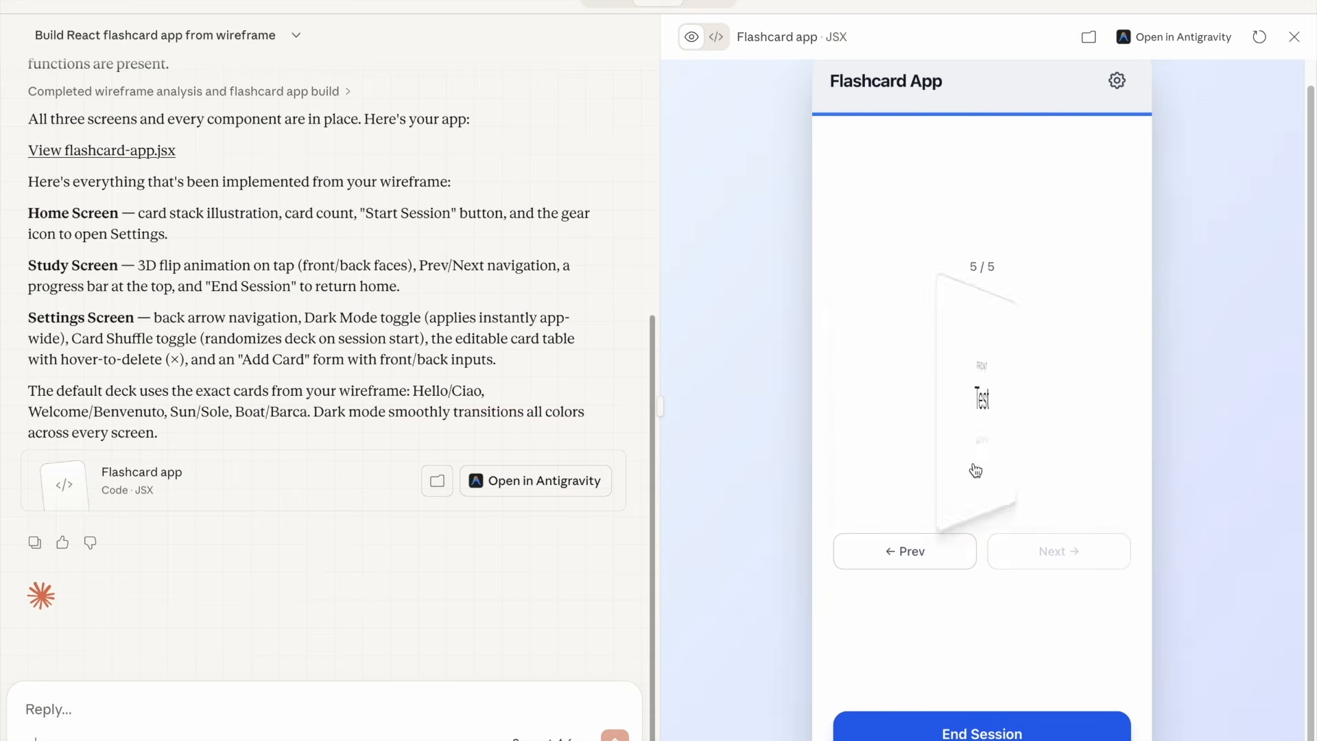
pyautogui.click(975, 471)
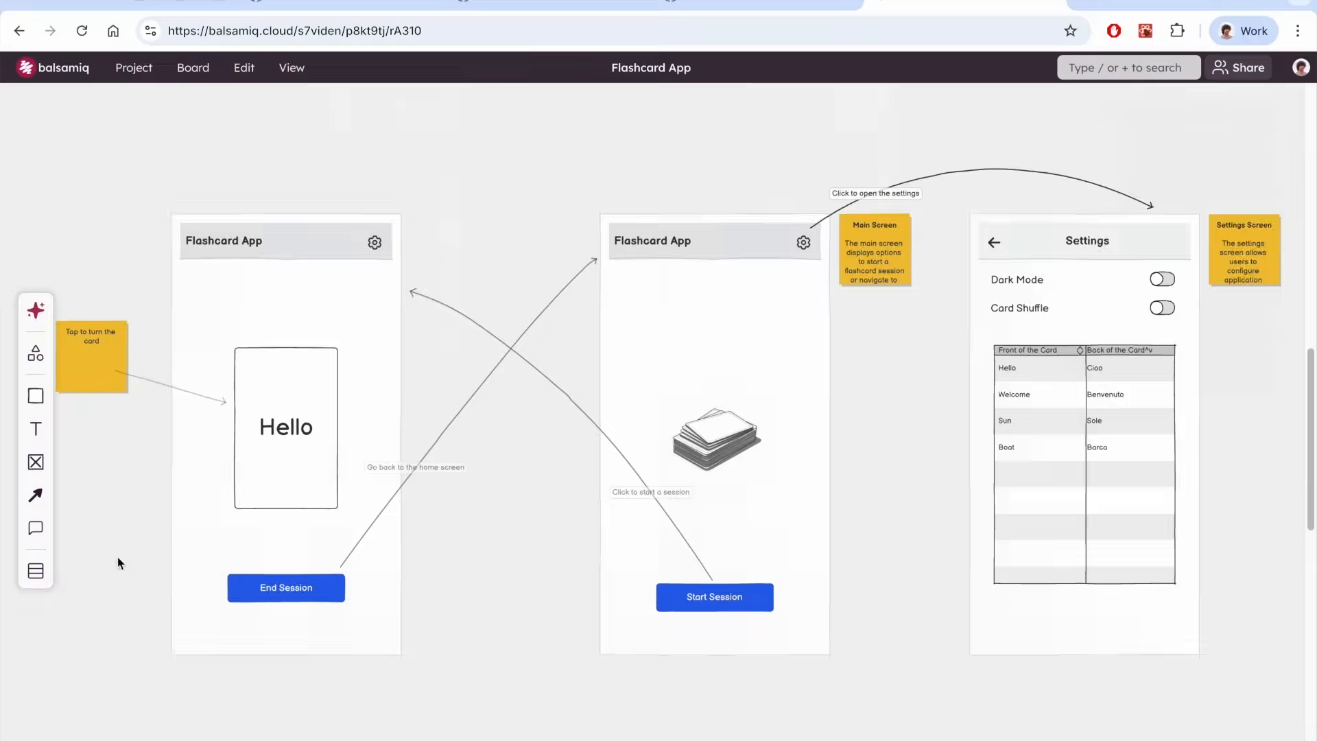
# Switch to the Balsamiq board and label the arrow leaving End Session 'Go to the stats screen'
pyautogui.click(441, 603)
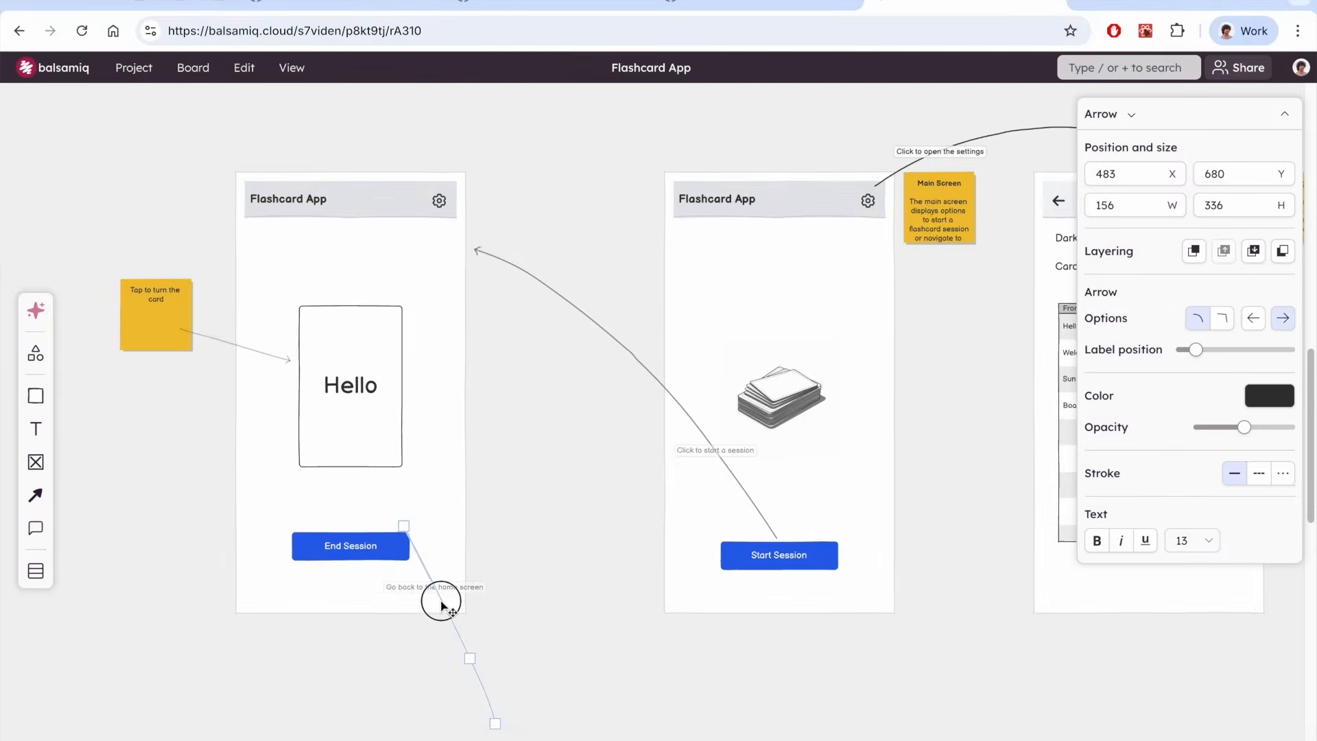
pyautogui.moveTo(474, 539); pyautogui.dragTo(474, 540)
pyautogui.moveTo(425, 372)
pyautogui.mouseDown()
pyautogui.moveTo(550, 677)
pyautogui.moveTo(583, 706)
pyautogui.moveTo(426, 396)
pyautogui.mouseUp()
pyautogui.scroll(-5, 549, 548)
pyautogui.click(404, 318)
pyautogui.doubleClick(371, 280)
pyautogui.write('Go to the stats screen')
# Reconnect the other arrow to the new screen's button and rename that button Done
pyautogui.click(426, 398)
pyautogui.moveTo(621, 326); pyautogui.dragTo(623, 608)
pyautogui.doubleClick(548, 616)
pyautogui.write('Done')
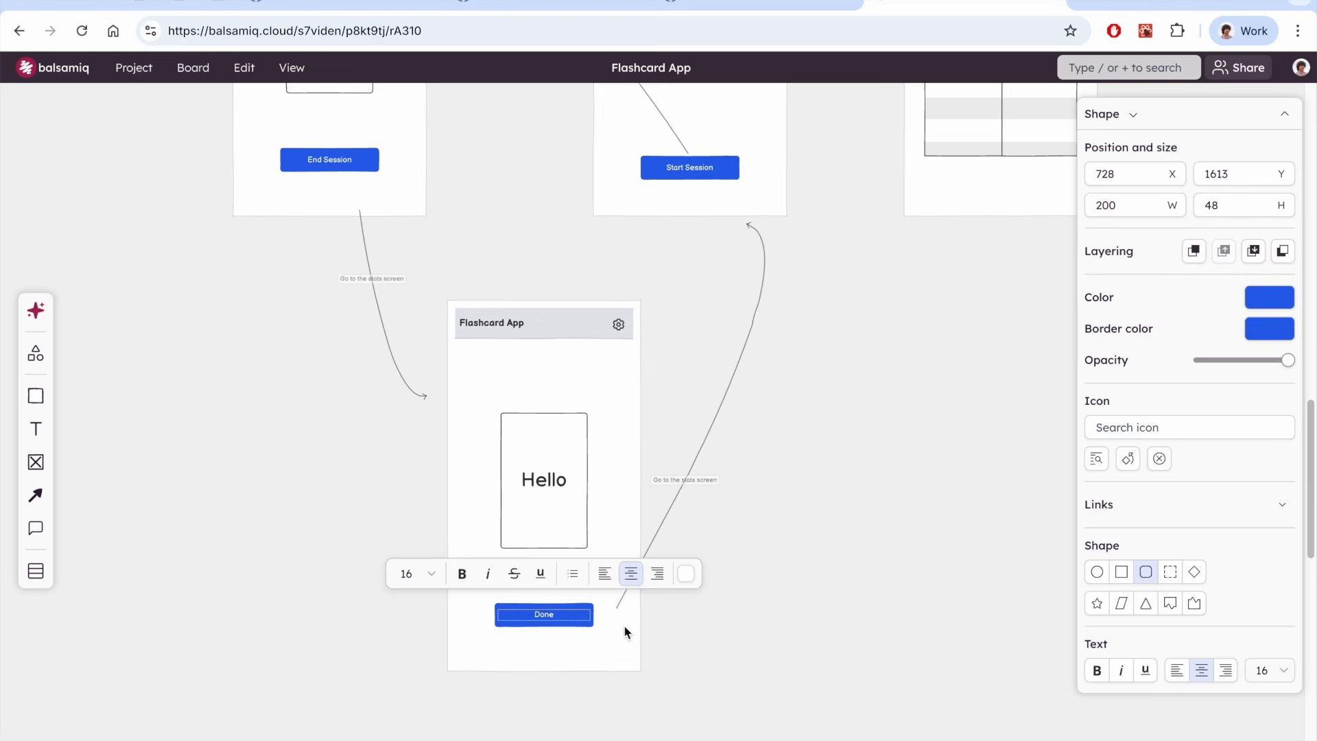
# Delete the Hello card from the new screen and relabel its return arrow 'Go back to the home screen'
pyautogui.click(548, 494)
pyautogui.press('Delete')
pyautogui.doubleClick(694, 475)
pyautogui.write('Go back to the home screen')
pyautogui.click(784, 485)
pyautogui.click(1128, 68)
pyautogui.write('chart')
pyautogui.click(1088, 121)
pyautogui.press('Delete')
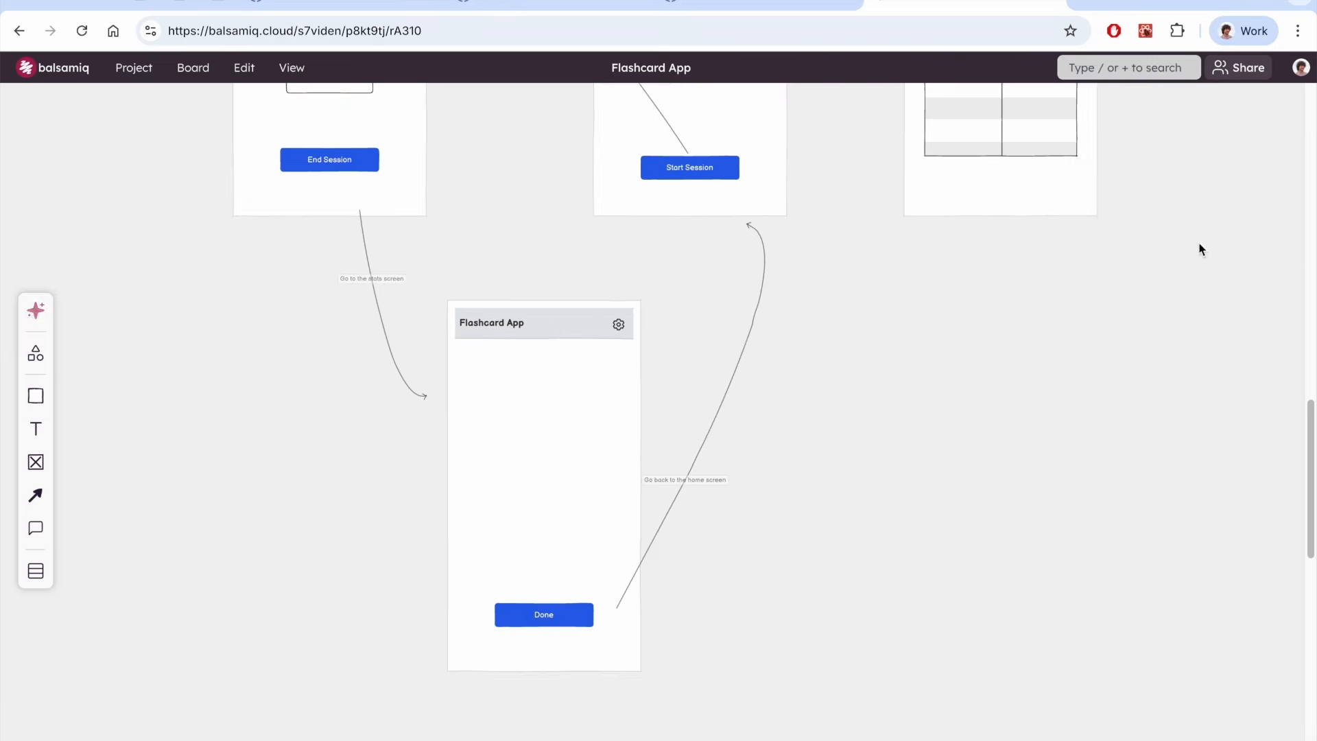
# Insert a bar chart into the middle of the new screen
pyautogui.click(1128, 68)
pyautogui.click(1015, 151)
pyautogui.moveTo(106, 171); pyautogui.dragTo(541, 461)
# Add a text heading 'How it went' at size 32 above the chart
pyautogui.write('/text')
pyautogui.press('Return')
pyautogui.moveTo(74, 132); pyautogui.dragTo(532, 557)
pyautogui.doubleClick(536, 374)
pyautogui.write('How it went')
pyautogui.click(1270, 549)
# Duplicate the heading, place it below the chart, and change its text to '96% accuracy!'
pyautogui.press('super+d')
pyautogui.doubleClick(532, 555)
pyautogui.write('96% accuracy')
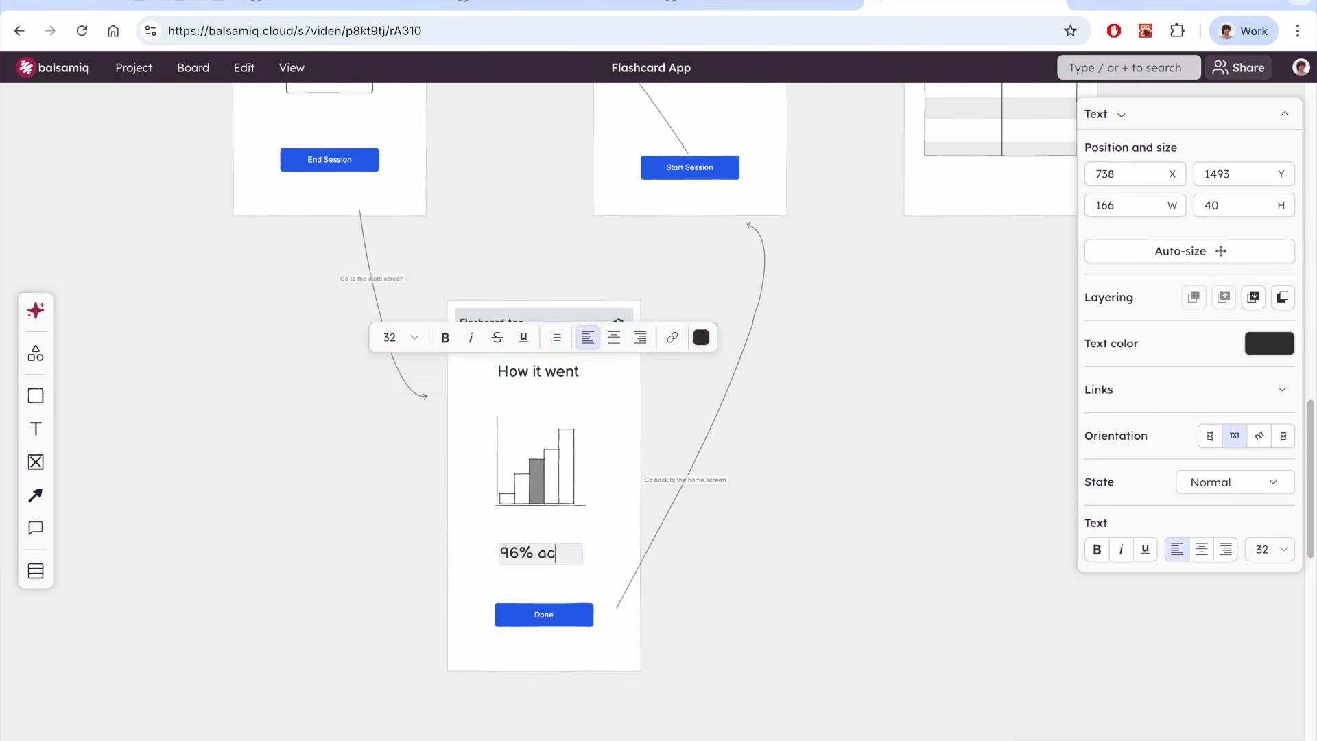
pyautogui.hscroll(-1, 565, 555)
pyautogui.press('Escape')
pyautogui.doubleClick(567, 558)
pyautogui.write('!')
pyautogui.click(770, 574)
# Add a comment note beside the new screen reading 'Stats Screen' and 'Contains the session stats'
pyautogui.scroll(1, 742, 333)
pyautogui.click(36, 528)
pyautogui.moveTo(94, 161); pyautogui.dragTo(732, 374)
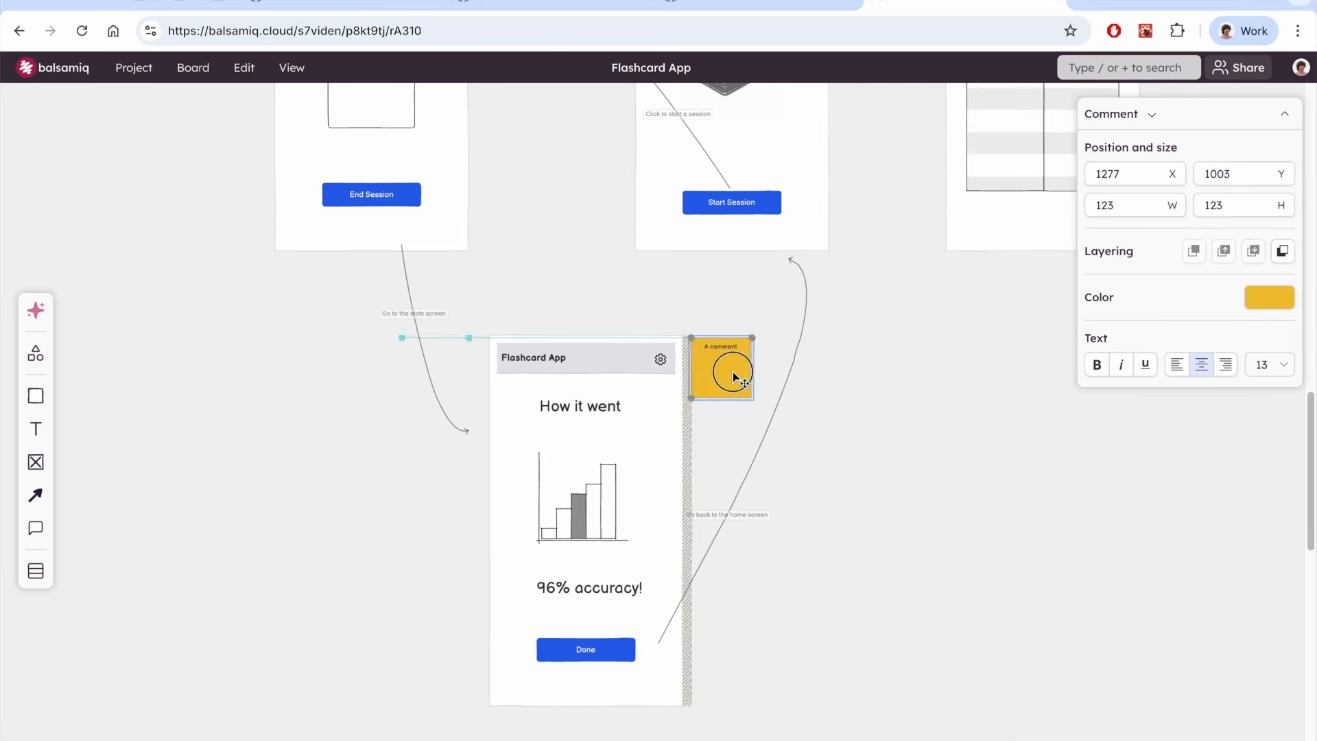
pyautogui.doubleClick(732, 374)
pyautogui.write('Stats Screen  Before')
pyautogui.press('BackSpace')
pyautogui.press('BackSpace')
pyautogui.press('BackSpace')
pyautogui.press('BackSpace')
pyautogui.press('BackSpace')
pyautogui.press('BackSpace')
pyautogui.write('Contains the session stats')
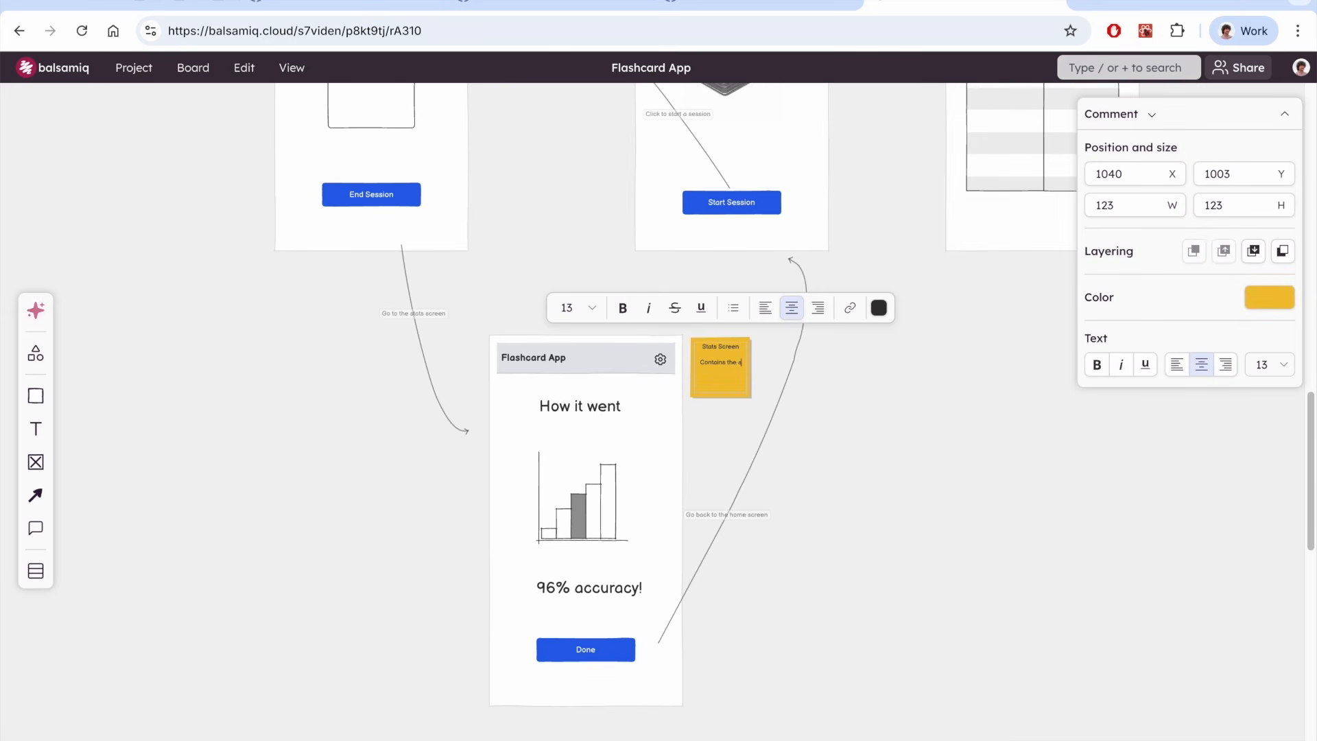
pyautogui.press('Escape')
# Ask Cowork to check the new stats screen in the updated wireframe and plan the app update
pyautogui.scroll(3, 682, 546)
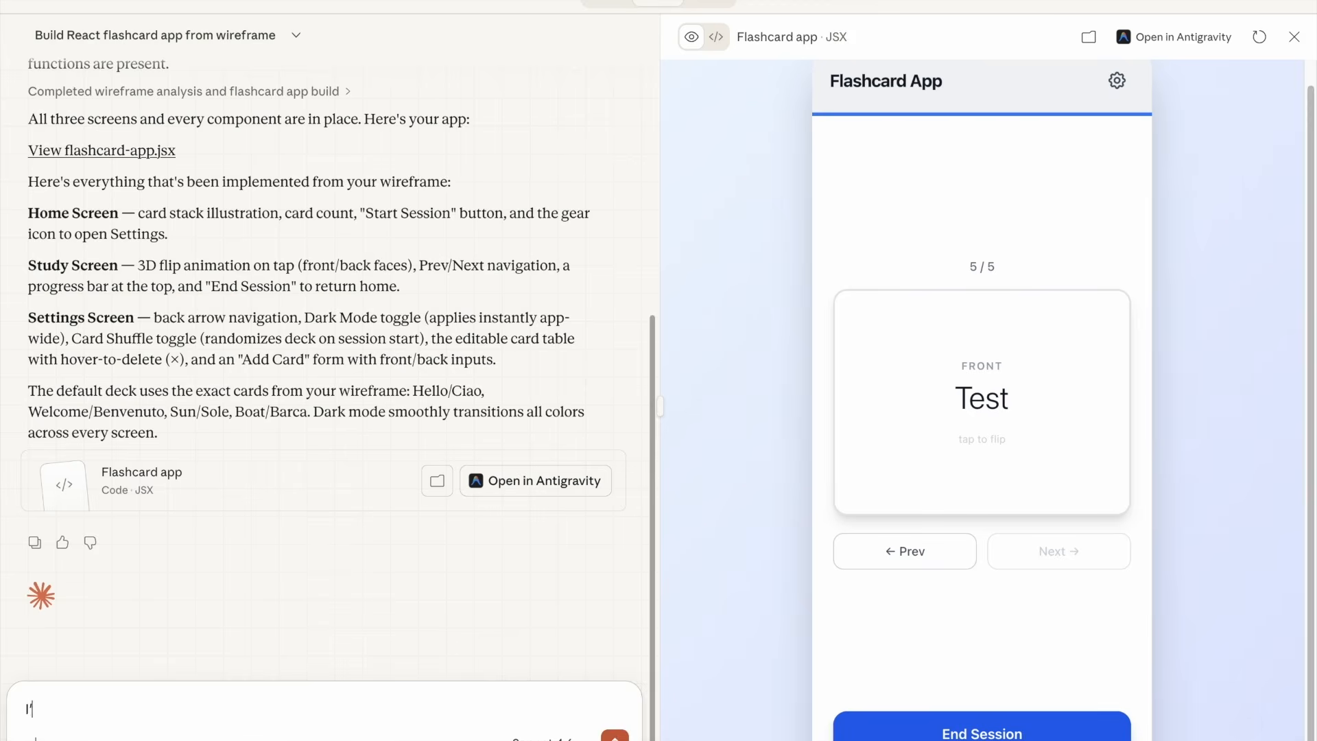
pyautogui.write("I've updated the wireframe with a new stat")
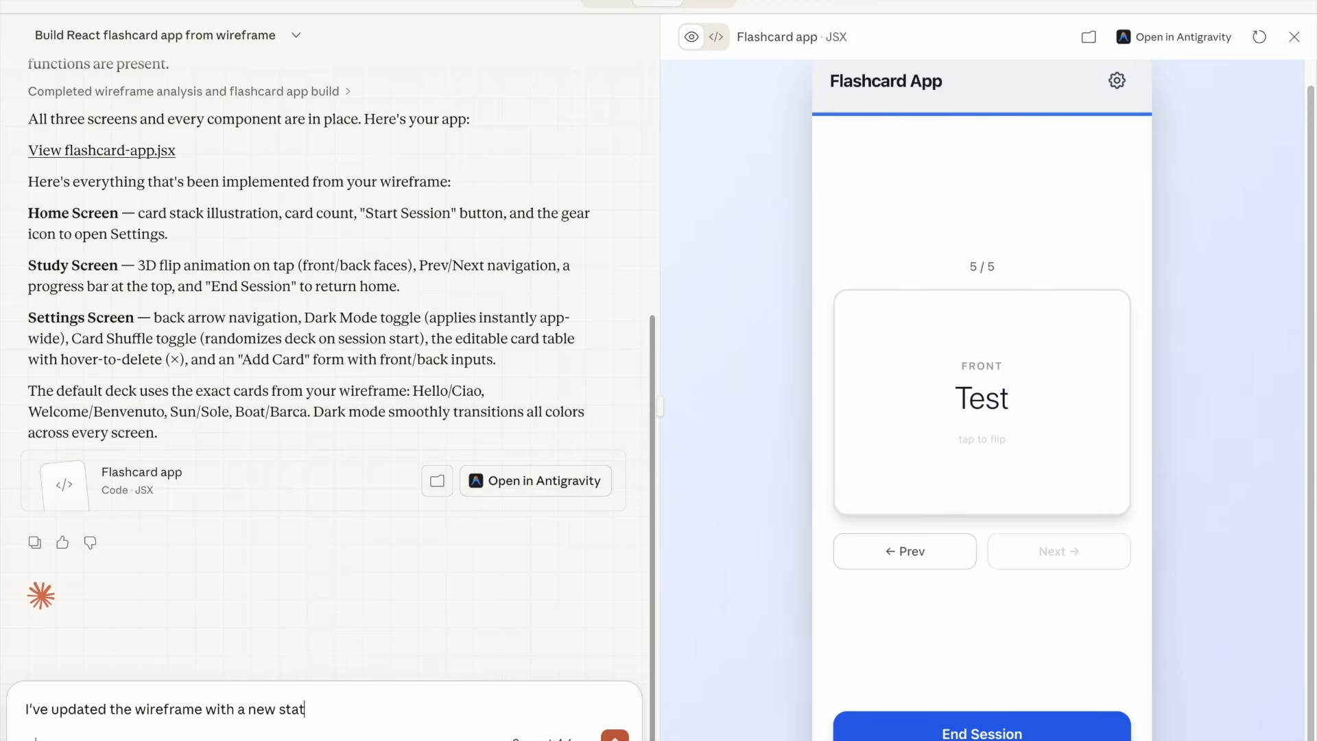
pyautogui.write('s screen. Can you check it out and make a plan to update the app?')
pyautogui.press('Return')
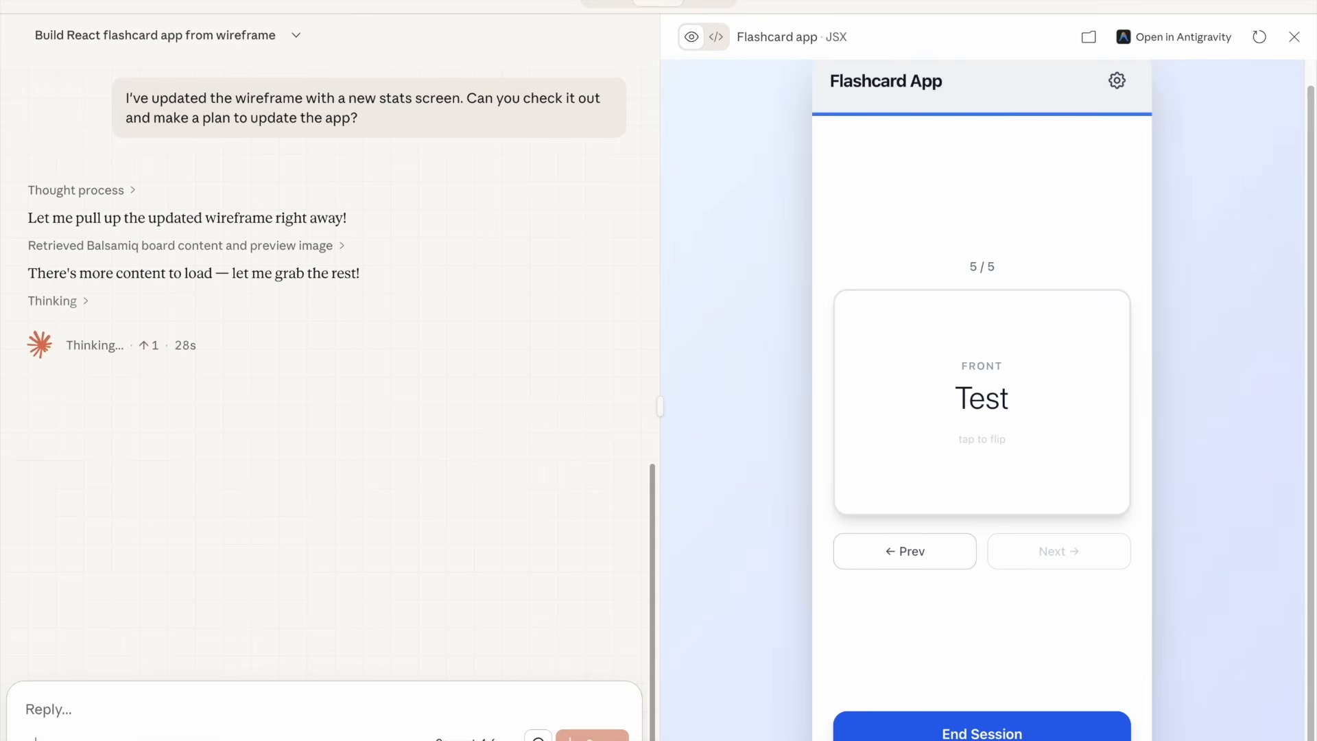
# Approve the plan by replying 'Let's do it!'
pyautogui.scroll(-10, 400, 510)
pyautogui.write("Let's do it!")
pyautogui.press('Return')
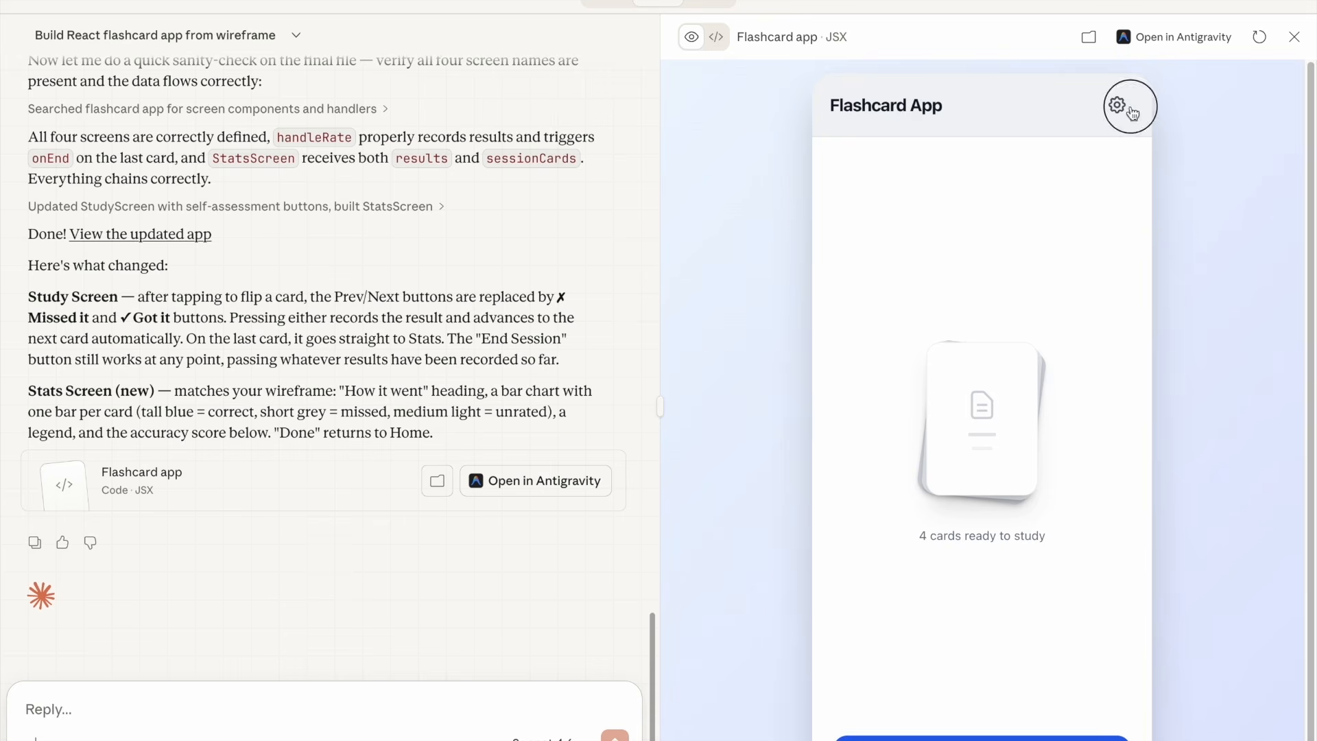
# In the updated app's settings, add a Test / Prova card, turn on Dark Mode, and go back home
pyautogui.click(1117, 104)
pyautogui.click(920, 559)
pyautogui.write('Test')
pyautogui.press('Tab')
pyautogui.write('Prova')
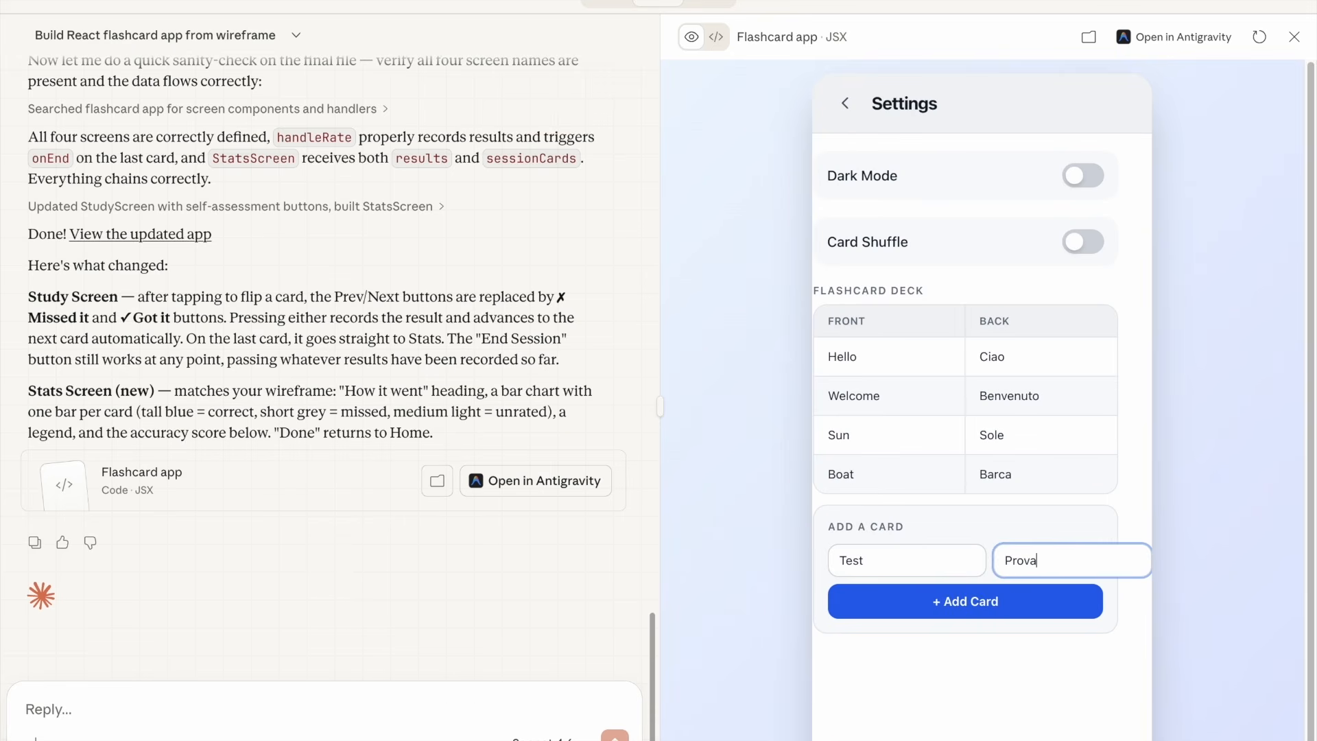
pyautogui.click(941, 598)
pyautogui.click(1100, 175)
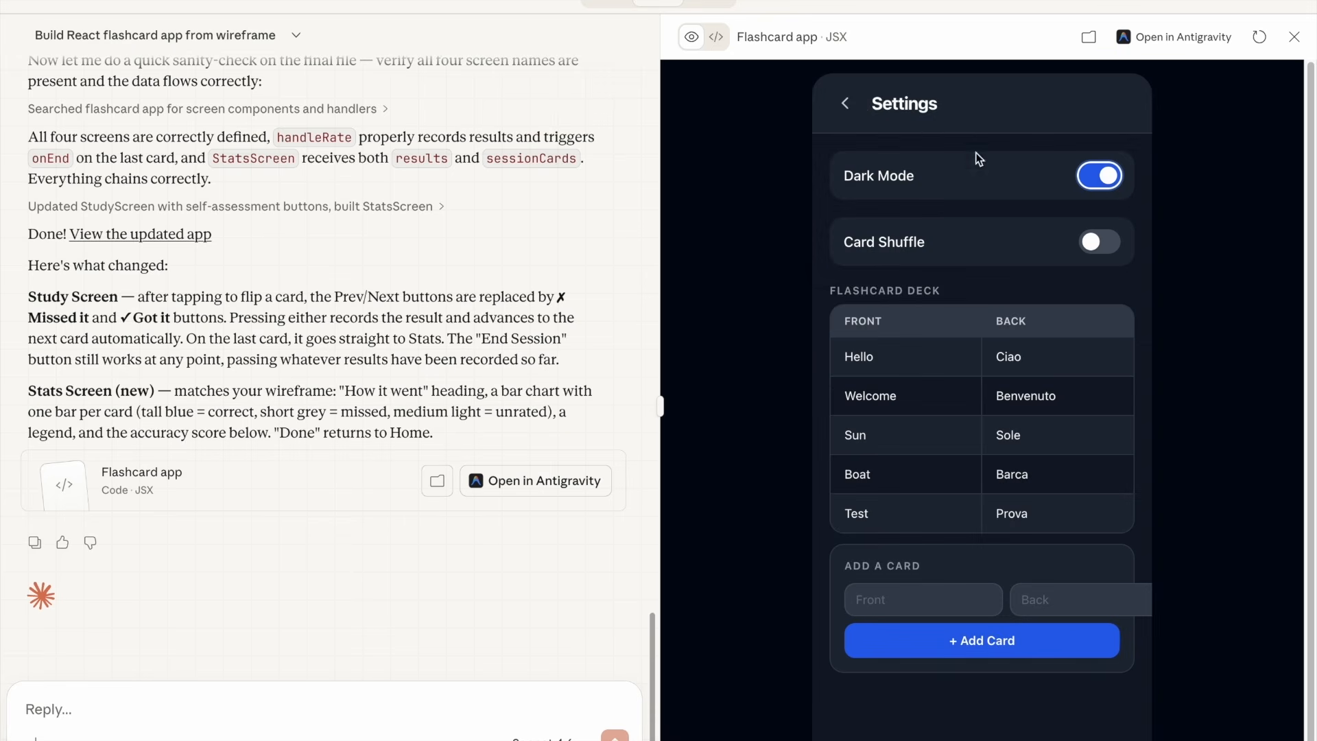
pyautogui.click(850, 103)
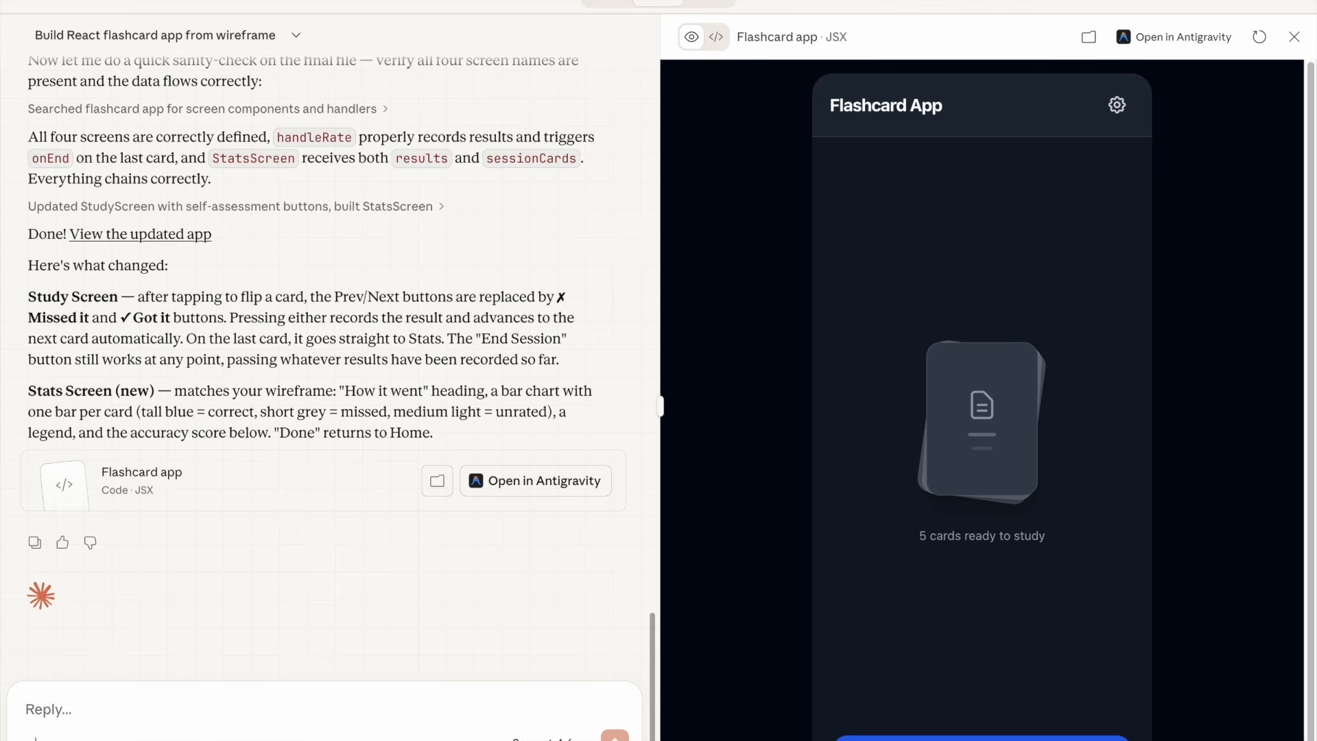
# Run a study session through all five cards, marking and flipping them, then return home from the stats screen
pyautogui.click(982, 738)
pyautogui.click(1030, 439)
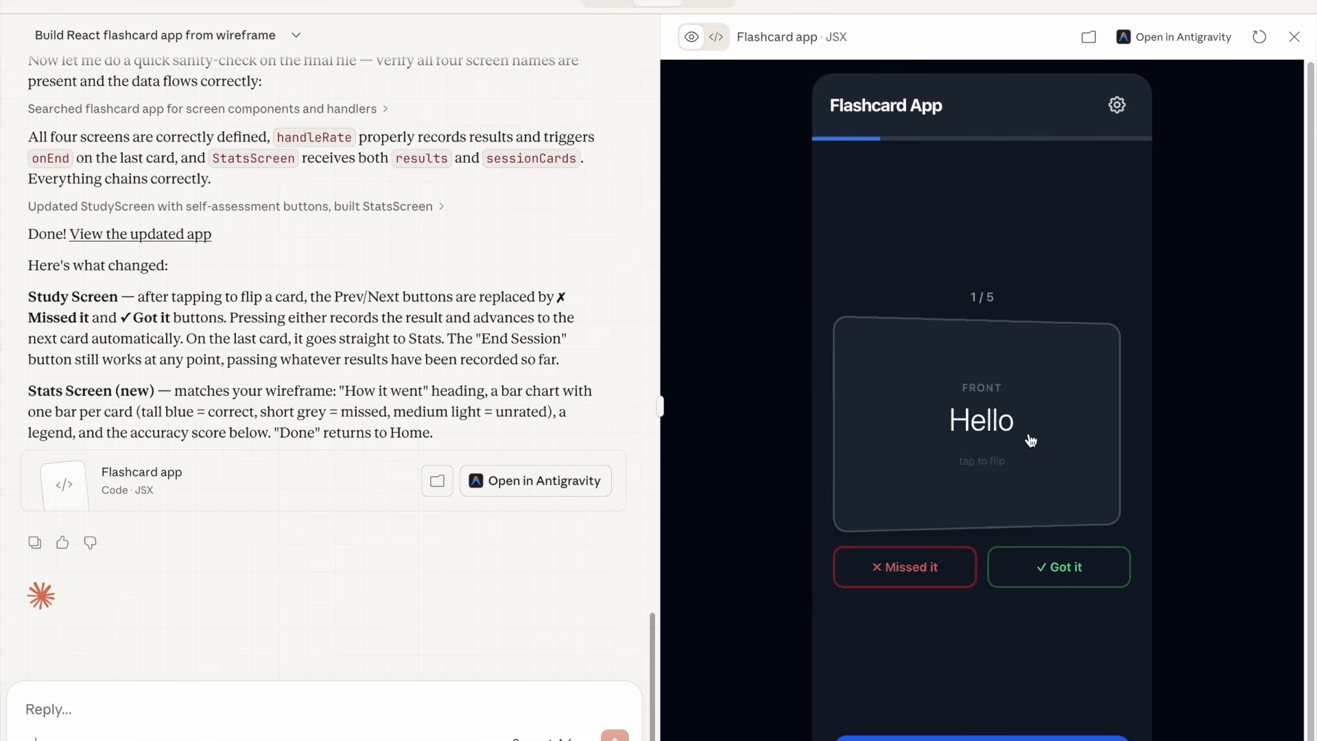
pyautogui.click(1080, 580)
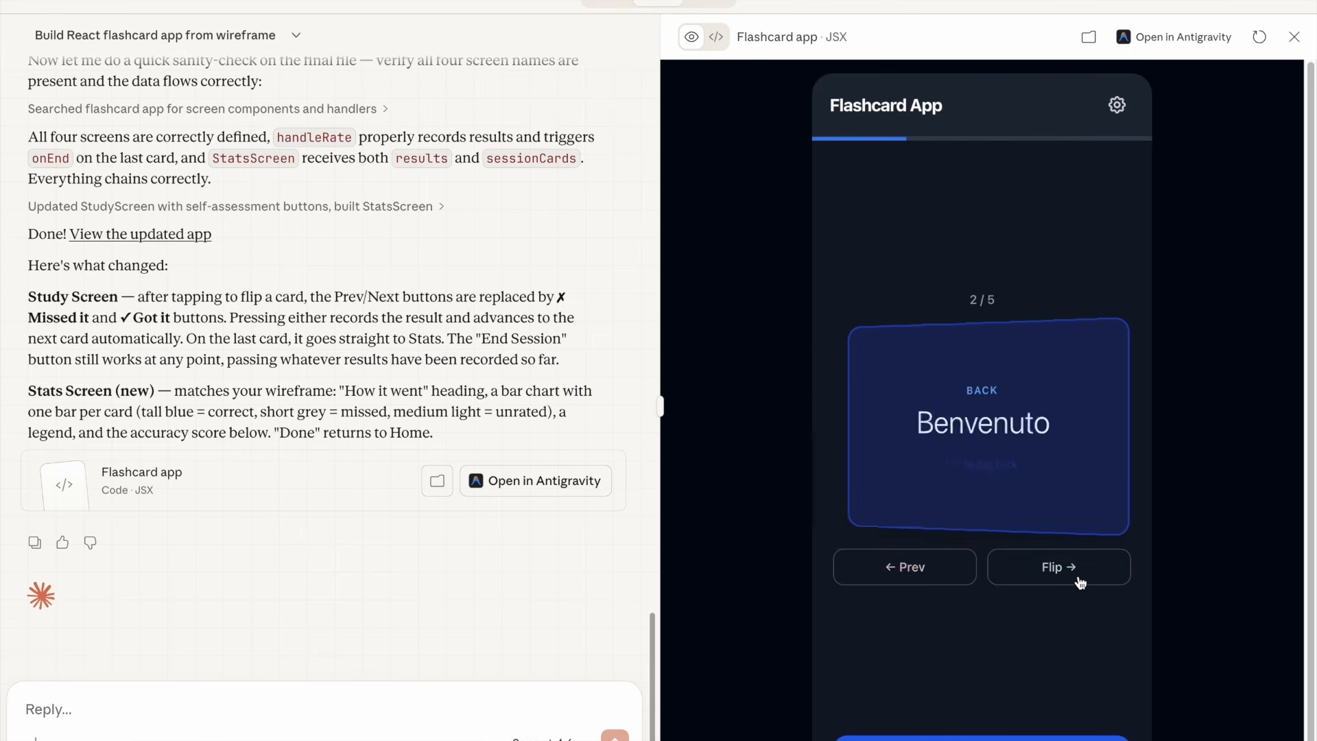
pyautogui.click(1022, 448)
pyautogui.click(944, 569)
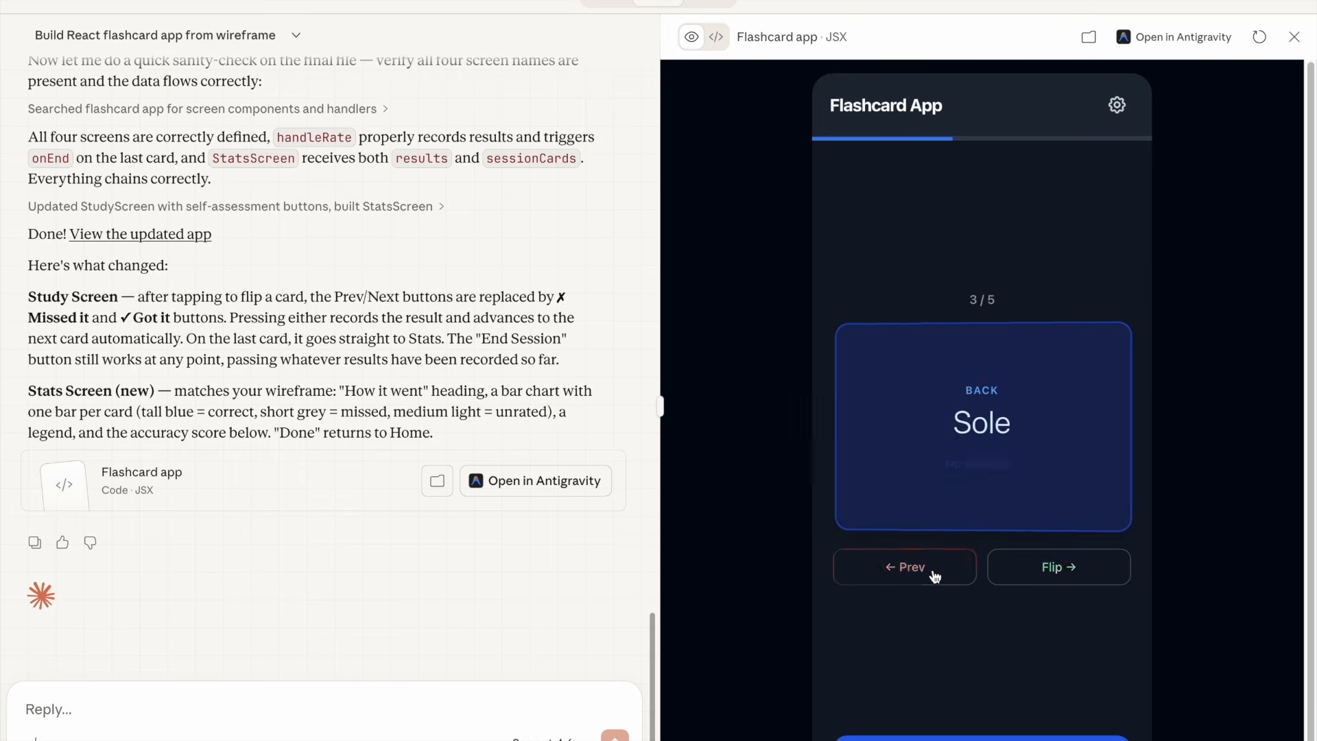
pyautogui.click(1030, 432)
pyautogui.click(1094, 571)
pyautogui.click(1095, 570)
pyautogui.click(1097, 570)
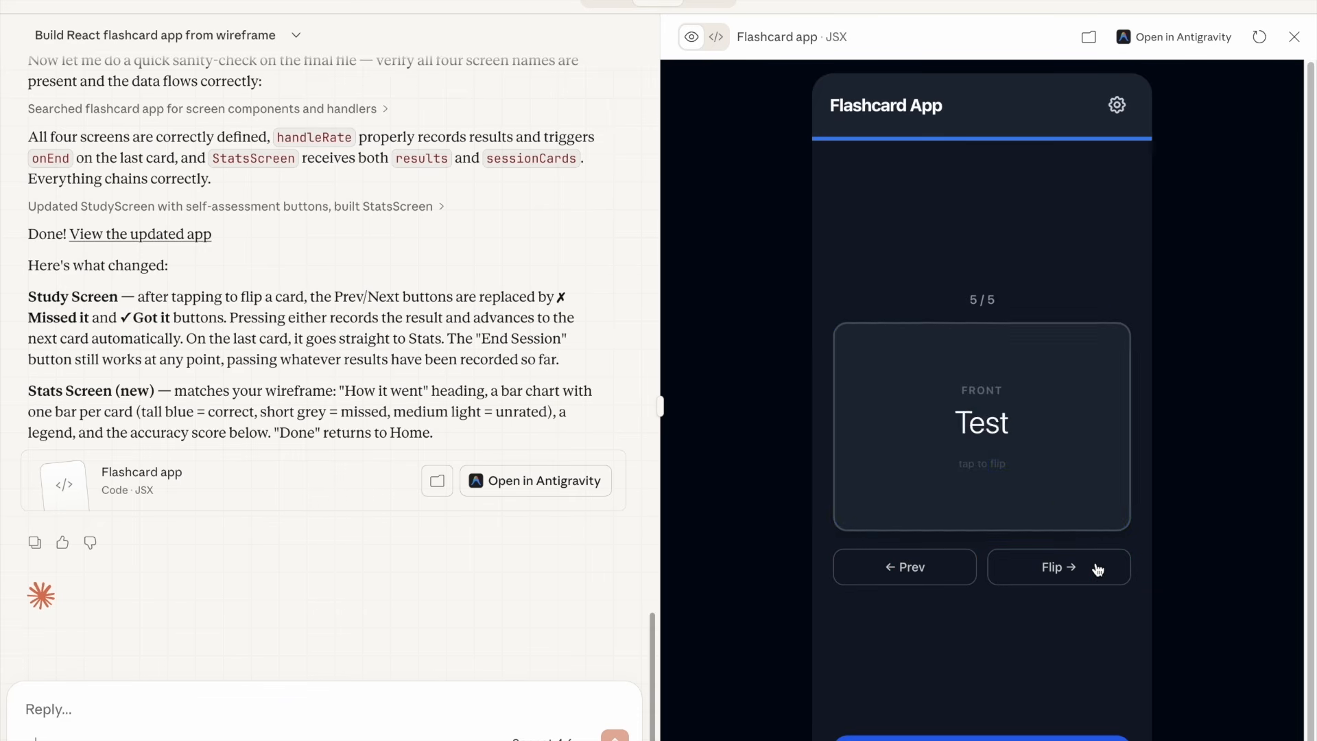
pyautogui.click(1098, 569)
pyautogui.click(1073, 561)
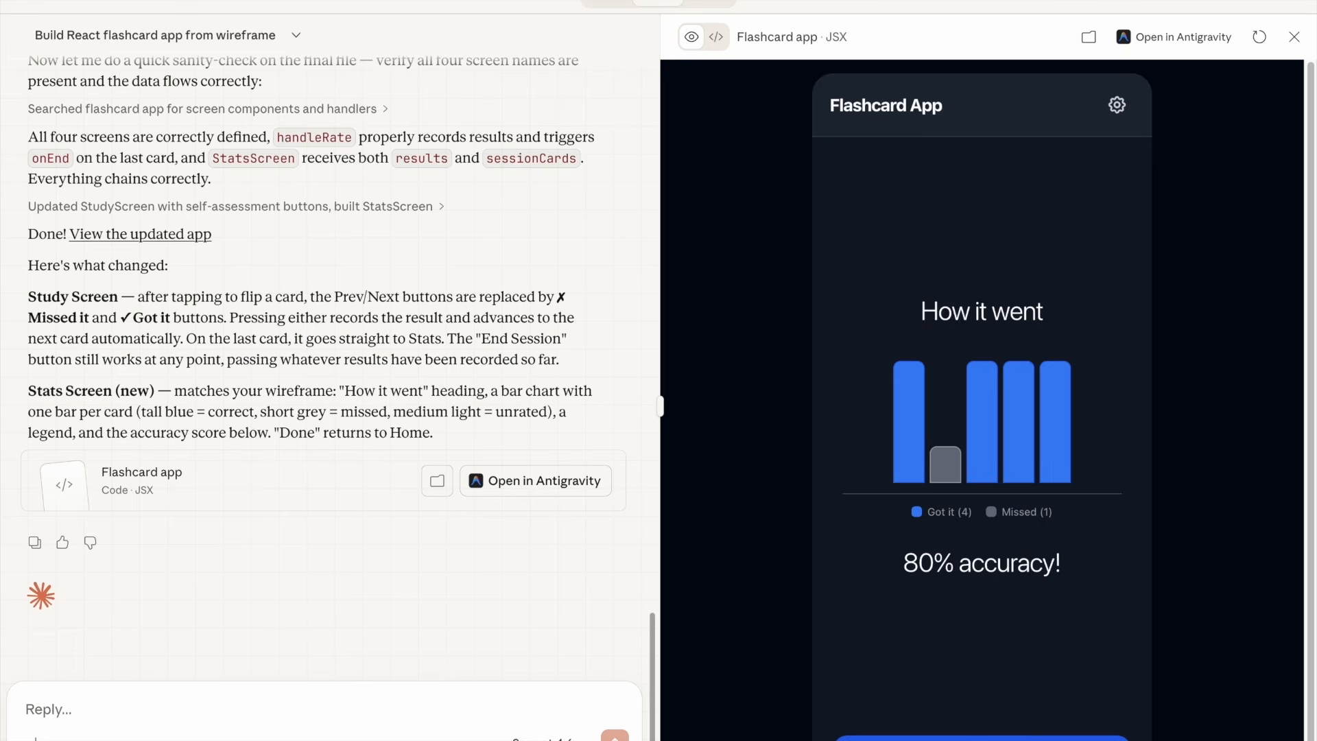
pyautogui.click(981, 738)
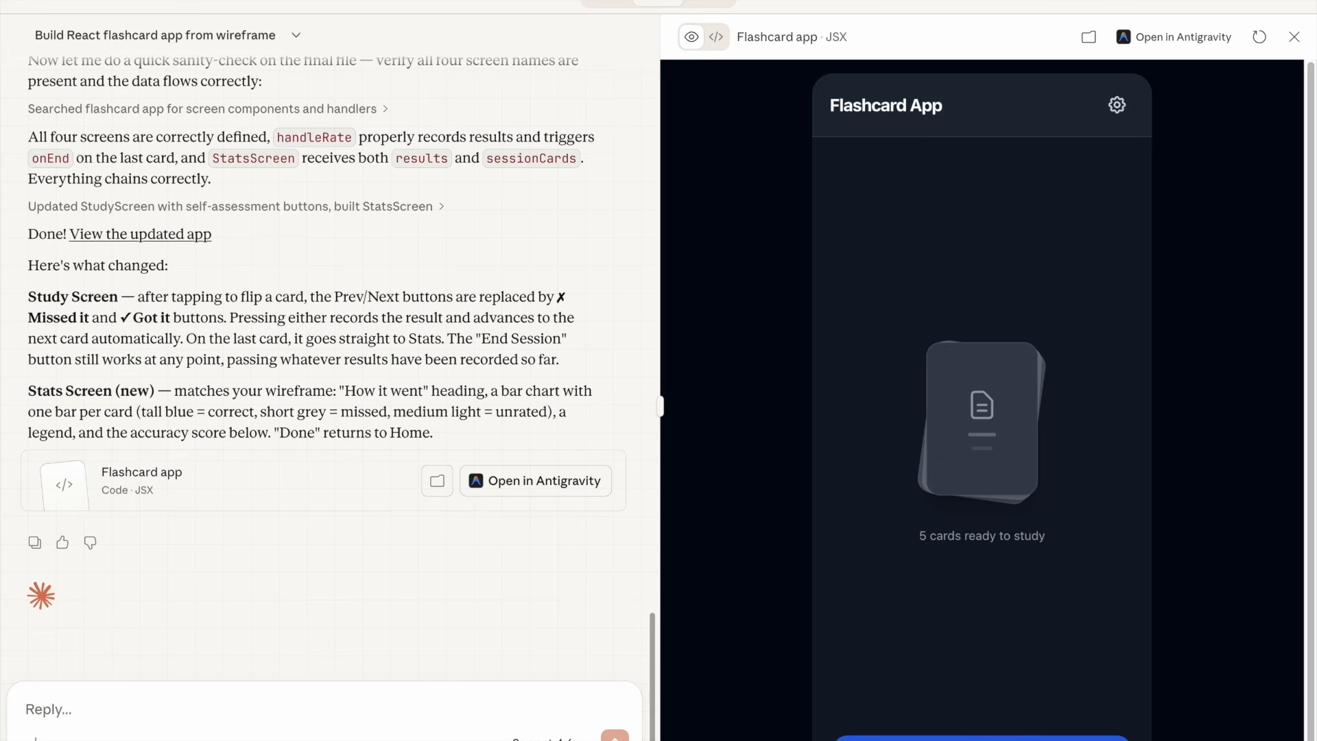